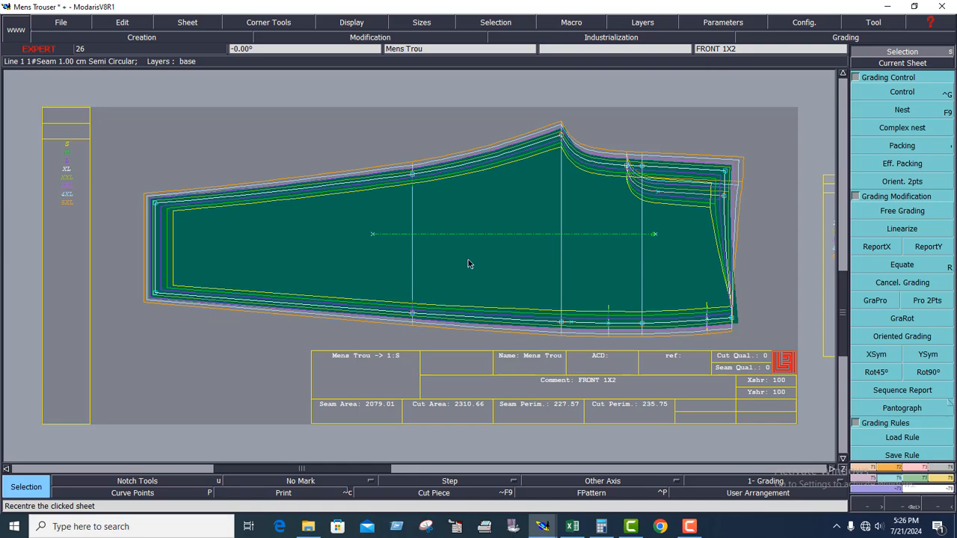
Switch to the Mens Trouser measurement chart in Excel and locate the Knee heigth row with its grading increments.
{"action": "left_click", "coordinate": [573, 527]}
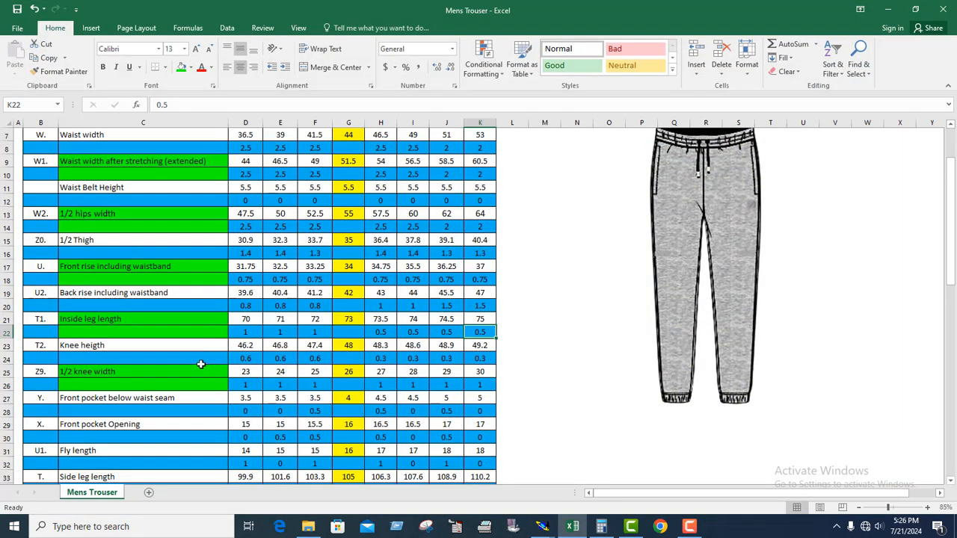
{"action": "scroll", "coordinate": [206, 357], "scroll_direction": "down", "scroll_amount": 1}
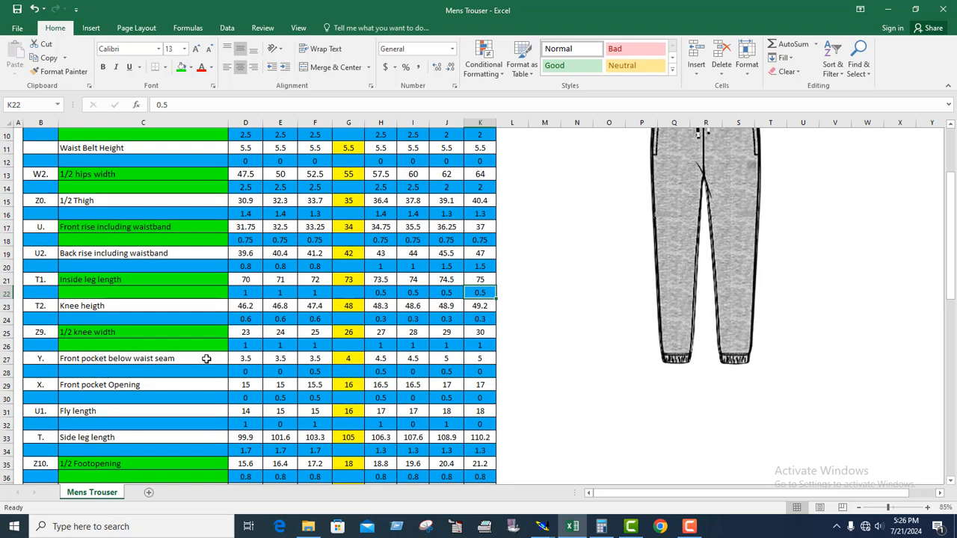
{"action": "scroll", "coordinate": [207, 358], "scroll_direction": "up", "scroll_amount": 2}
{"action": "scroll", "coordinate": [211, 357], "scroll_direction": "down", "scroll_amount": 2}
{"action": "left_click", "coordinate": [109, 306]}
{"action": "key", "text": "Down"}
{"action": "left_click", "coordinate": [115, 306]}
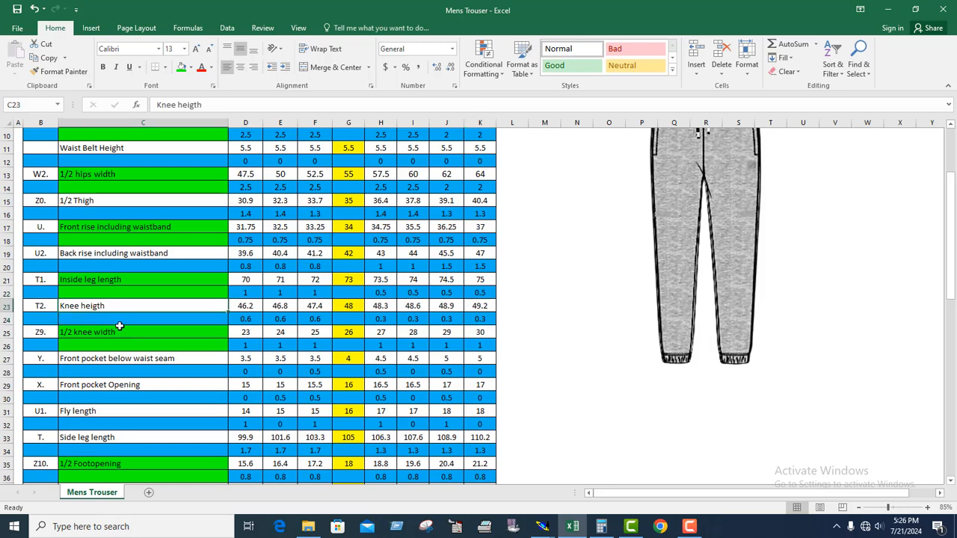
{"action": "left_click", "coordinate": [122, 320]}
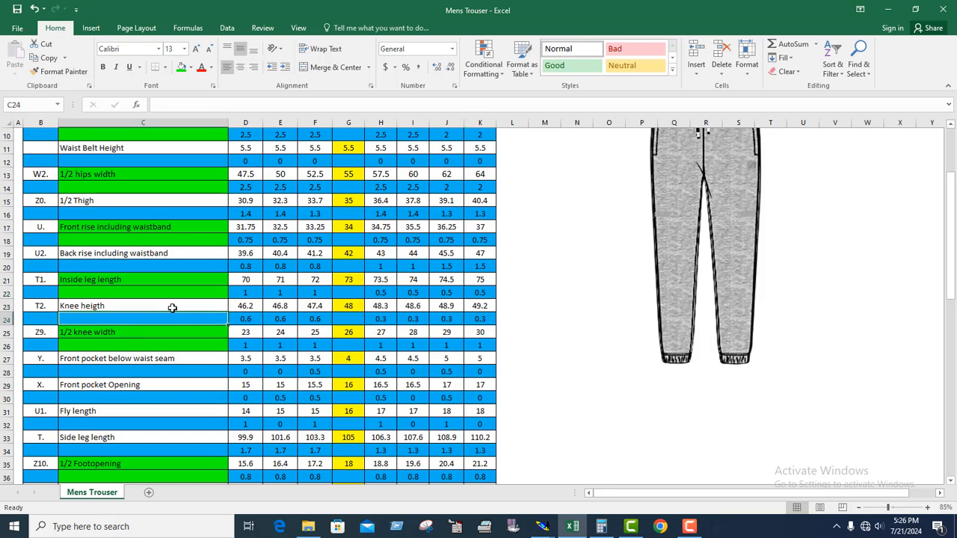
Fill the Knee heigth label cells C23 and C24 with green.
{"action": "left_click_drag", "start_coordinate": [174, 307], "coordinate": [175, 319]}
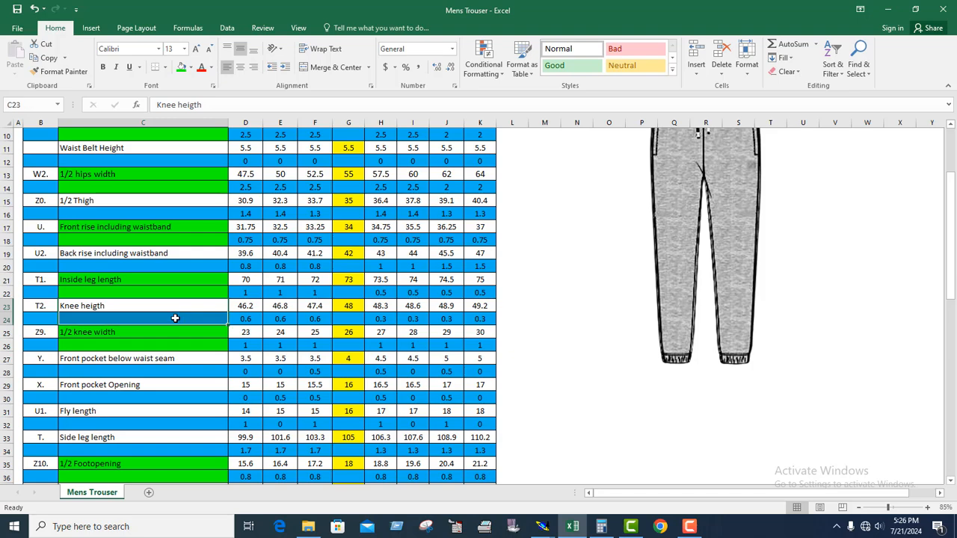
{"action": "left_click", "coordinate": [181, 67]}
{"action": "scroll", "coordinate": [222, 306], "scroll_direction": "down", "scroll_amount": 2}
{"action": "left_click", "coordinate": [160, 271]}
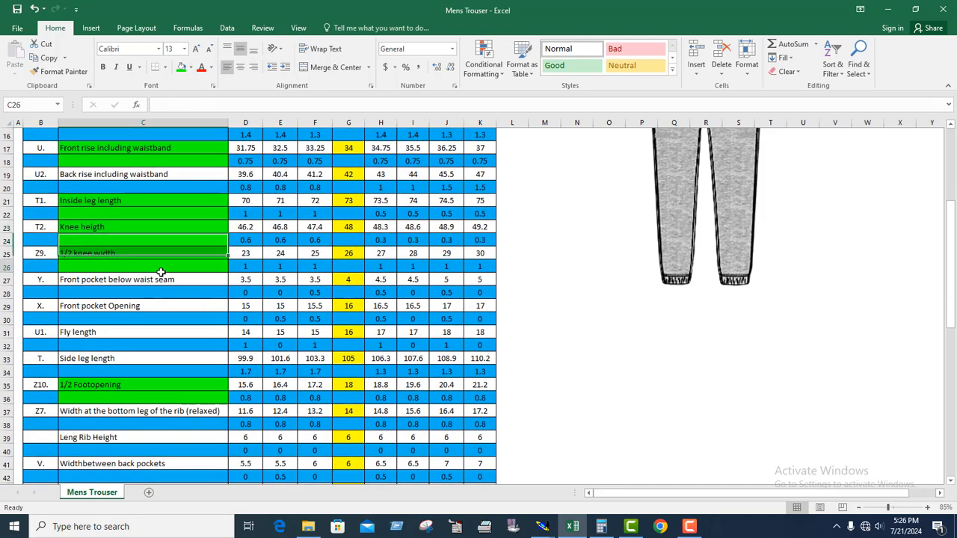
{"action": "scroll", "coordinate": [171, 273], "scroll_direction": "up", "scroll_amount": 1}
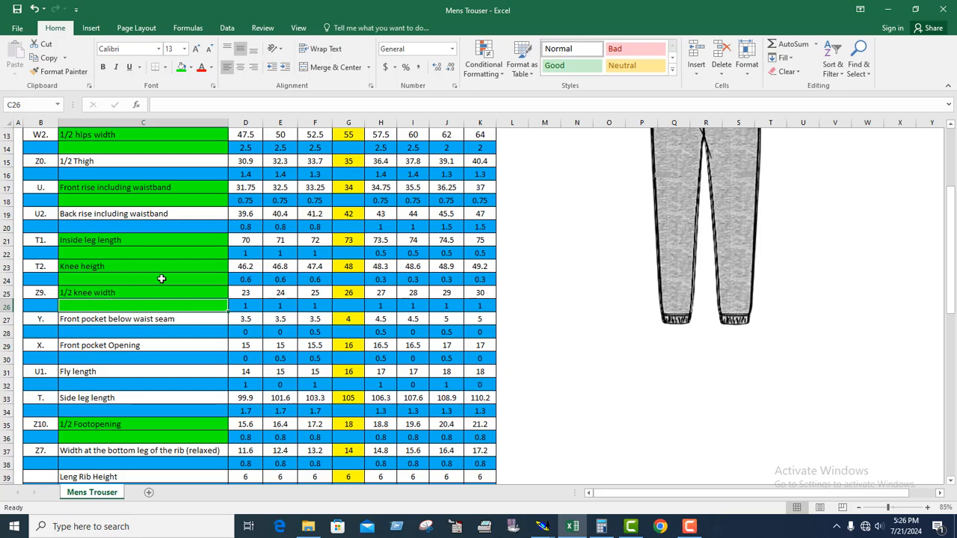
Fill the Knee heigth label cells C23 and C24 with light red to mark the measurement being graded.
{"action": "left_click", "coordinate": [105, 320]}
{"action": "left_click_drag", "start_coordinate": [95, 266], "coordinate": [93, 277]}
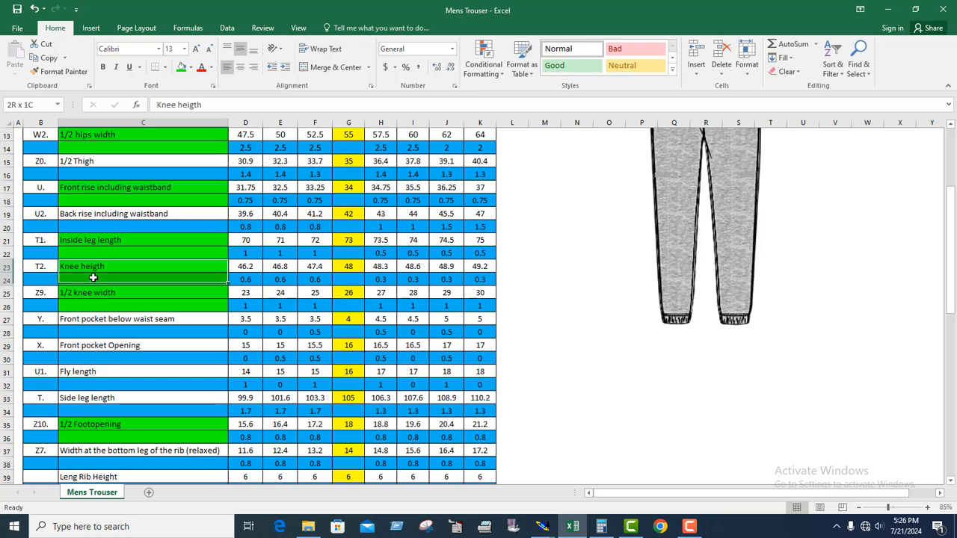
{"action": "left_click", "coordinate": [191, 68]}
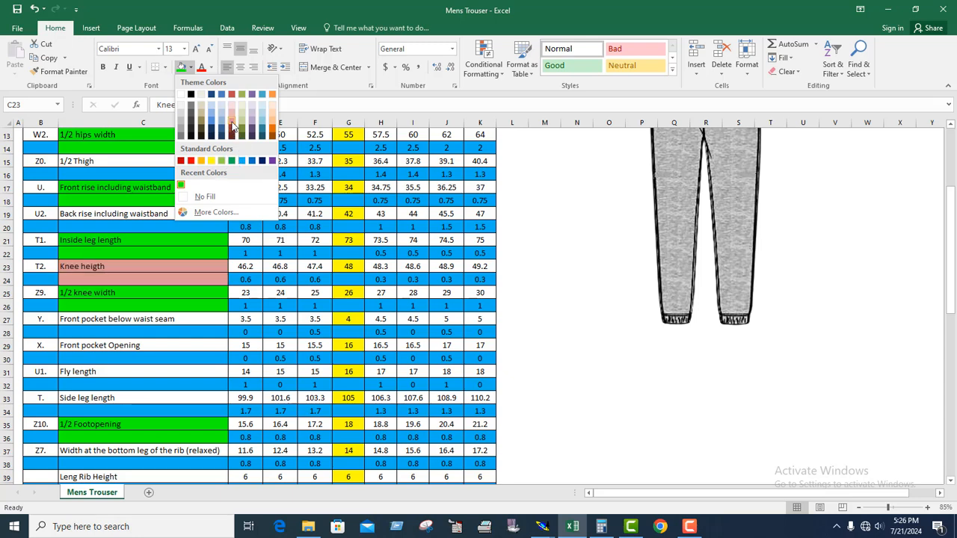
{"action": "left_click", "coordinate": [231, 125]}
{"action": "left_click", "coordinate": [180, 313]}
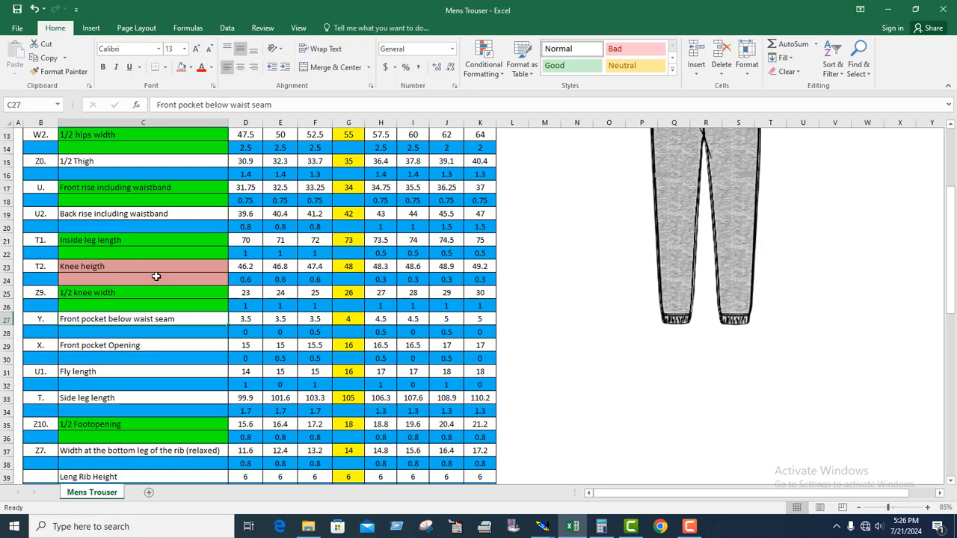
Check the knee height increments for the four sizes above the base size, in cells H24 through K24.
{"action": "left_click", "coordinate": [384, 279]}
{"action": "left_click", "coordinate": [415, 279]}
{"action": "left_click", "coordinate": [444, 279]}
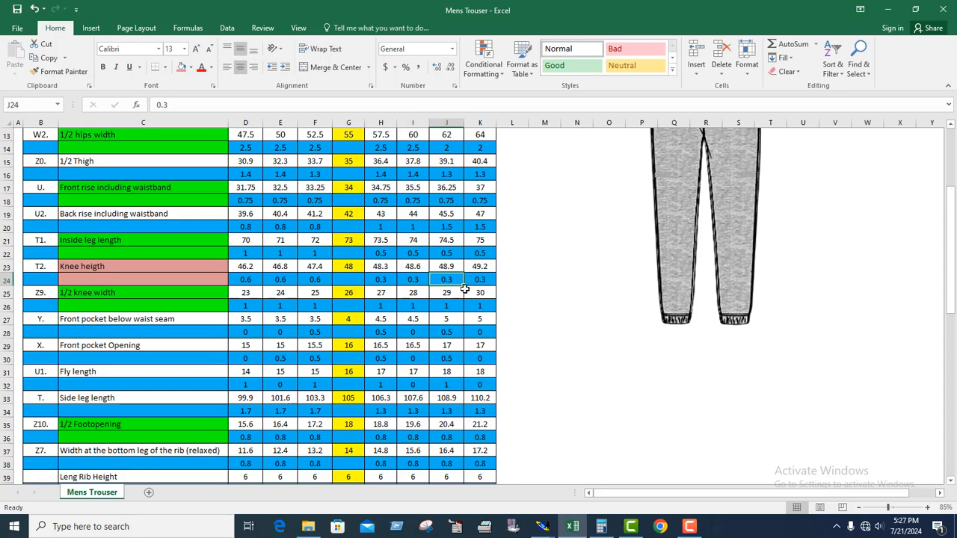
{"action": "left_click", "coordinate": [478, 279]}
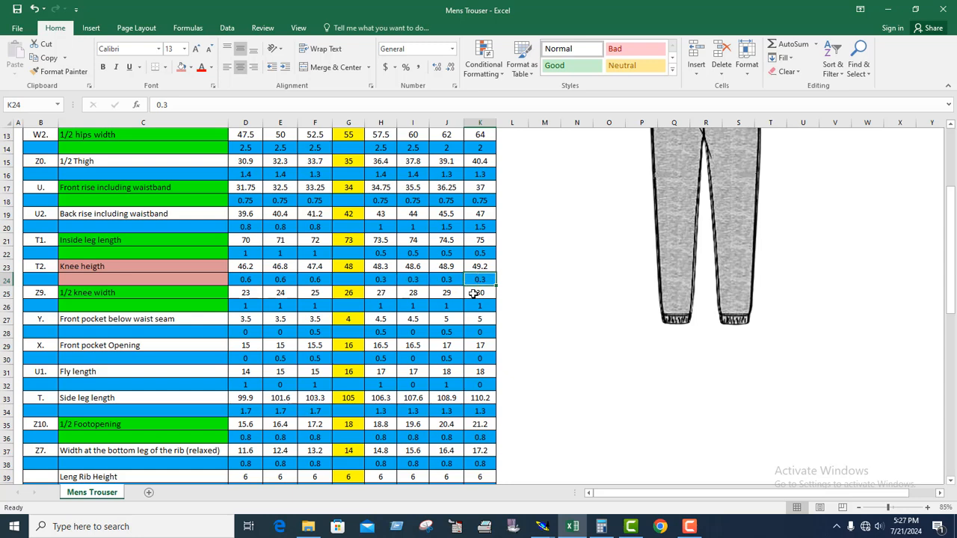
Switch to Modaris and pack the front trouser's size nest on the hem corner at the inseam.
{"action": "left_click", "coordinate": [542, 527]}
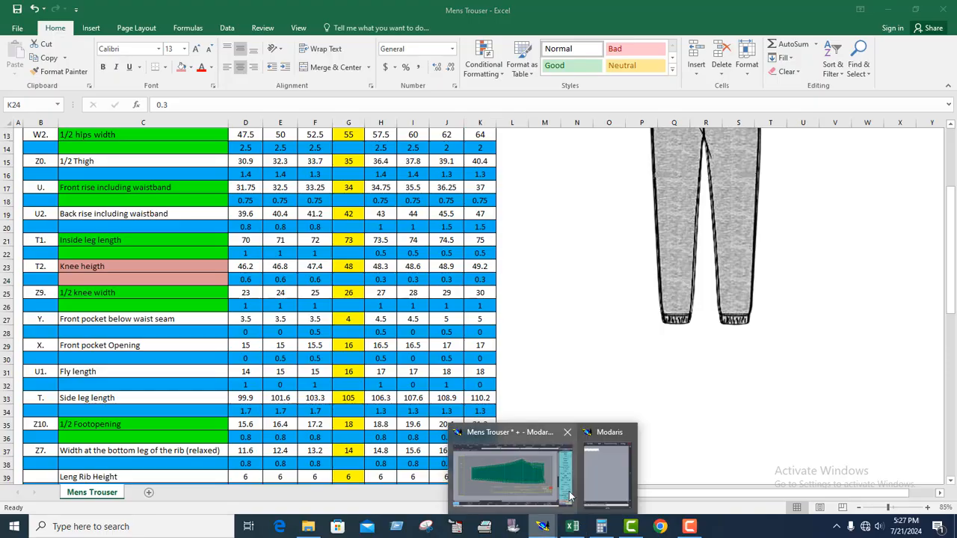
{"action": "left_click", "coordinate": [570, 496]}
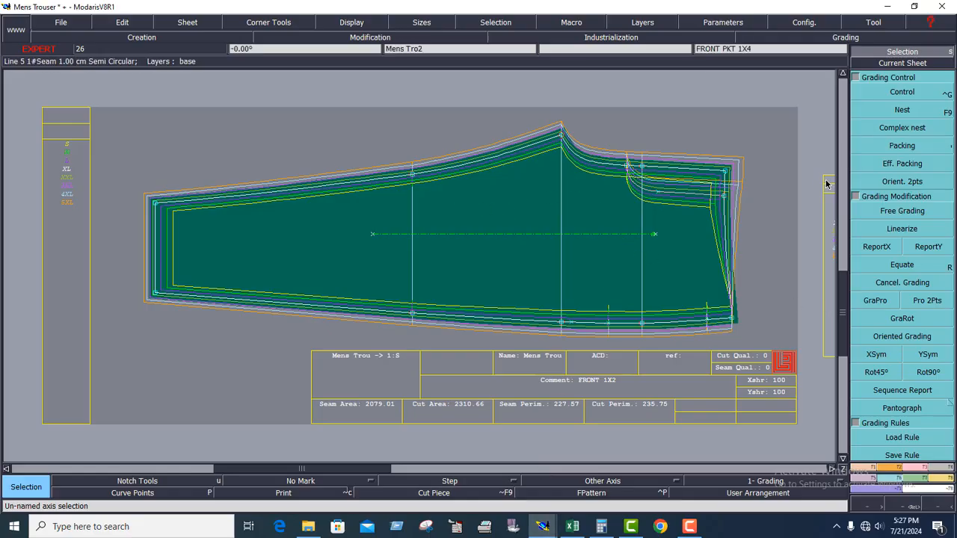
{"action": "left_click", "coordinate": [873, 146]}
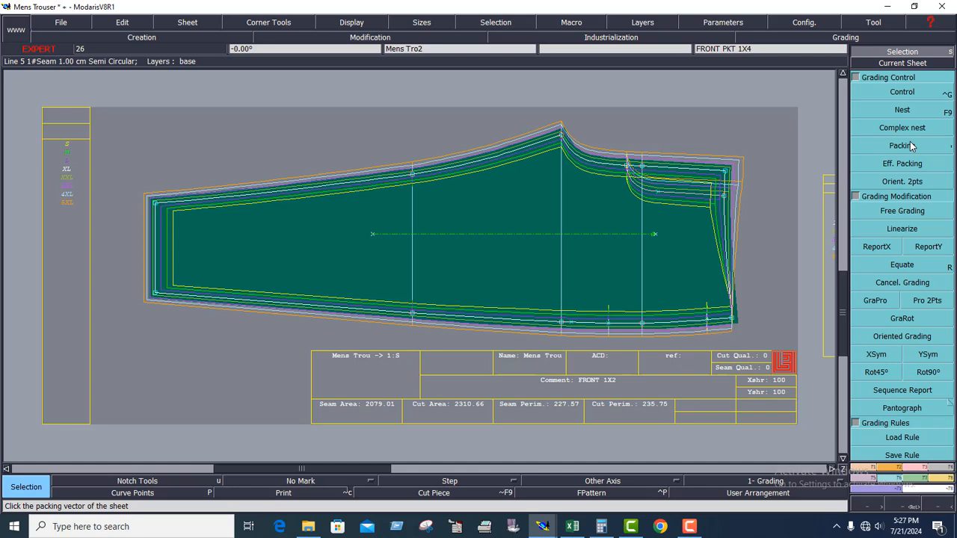
{"action": "left_click", "coordinate": [912, 147]}
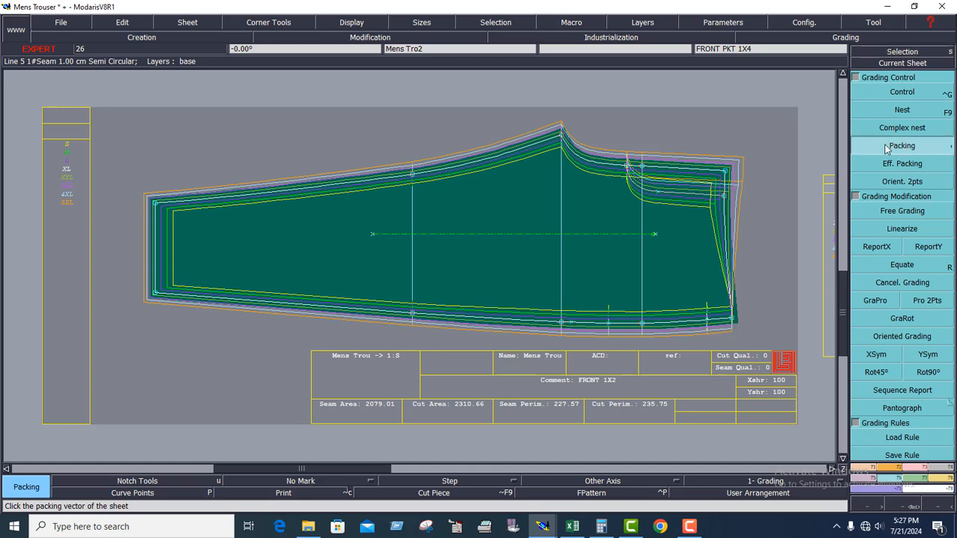
{"action": "left_click", "coordinate": [156, 207]}
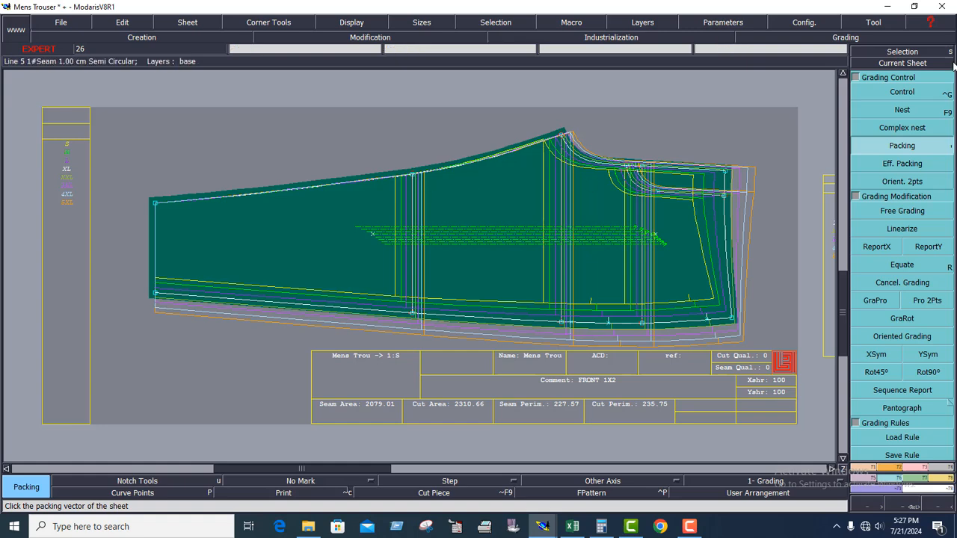
Open the grading control of the inseam knee point and set its ddx values to 0 for all sizes.
{"action": "left_click", "coordinate": [903, 92]}
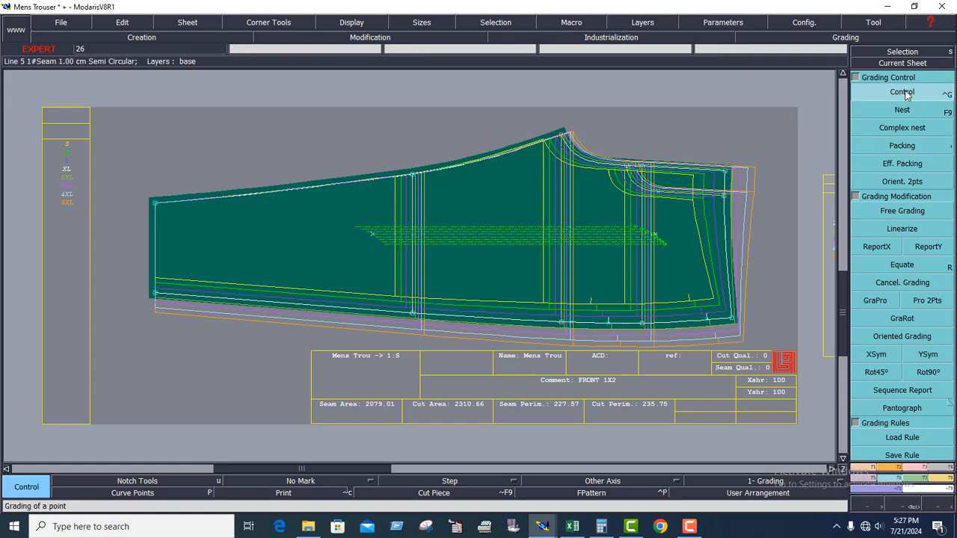
{"action": "left_click", "coordinate": [414, 178]}
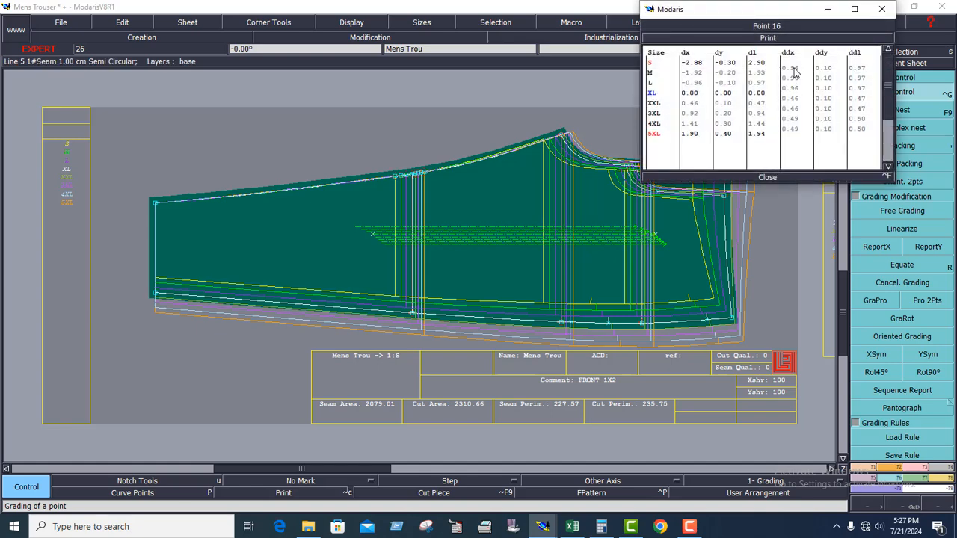
{"action": "left_click_drag", "start_coordinate": [794, 69], "coordinate": [792, 130]}
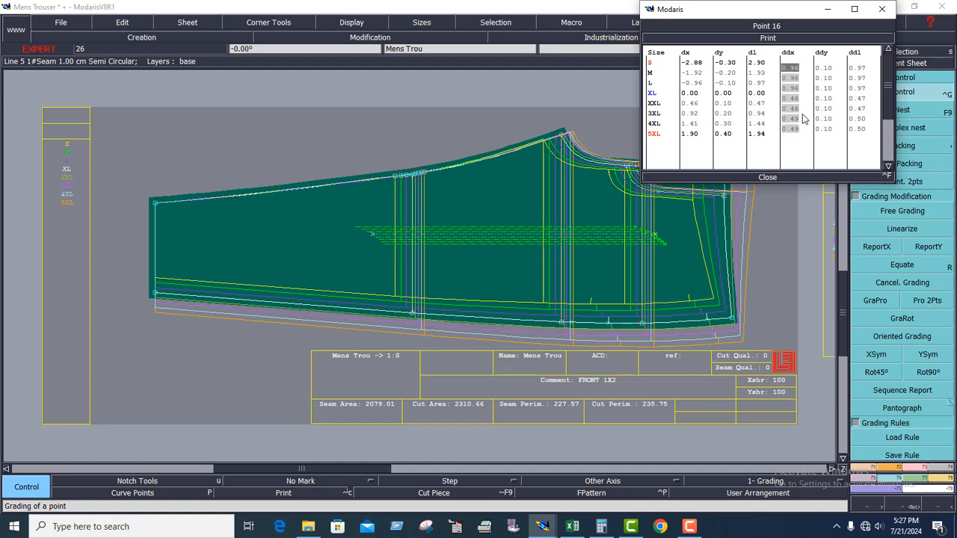
{"action": "type", "text": "0"}
{"action": "key", "text": "Return"}
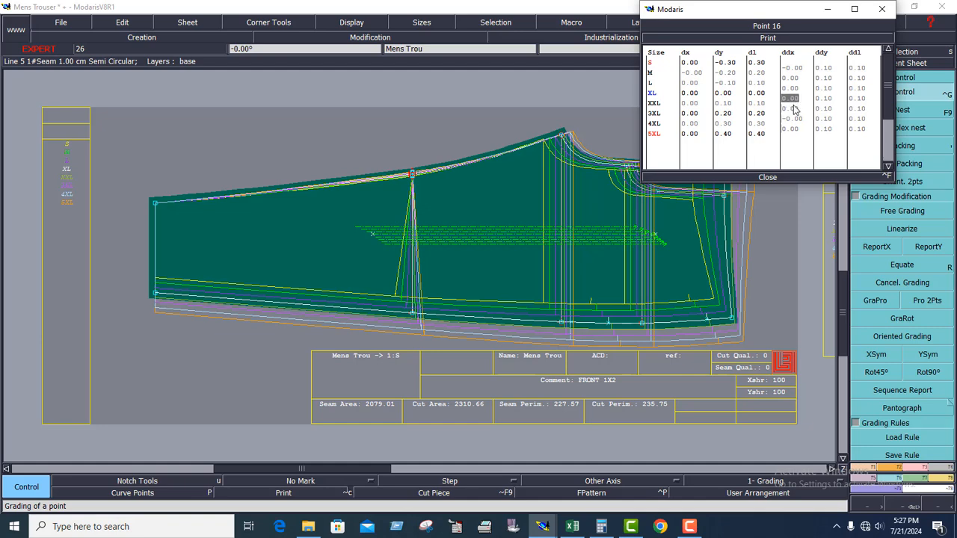
Set the inseam knee point's ddx to 0.3 for each size interval from XL up to 5XL.
{"action": "type", "text": "0.3"}
{"action": "key", "text": "Return"}
{"action": "type", "text": "0.3"}
{"action": "key", "text": "Return"}
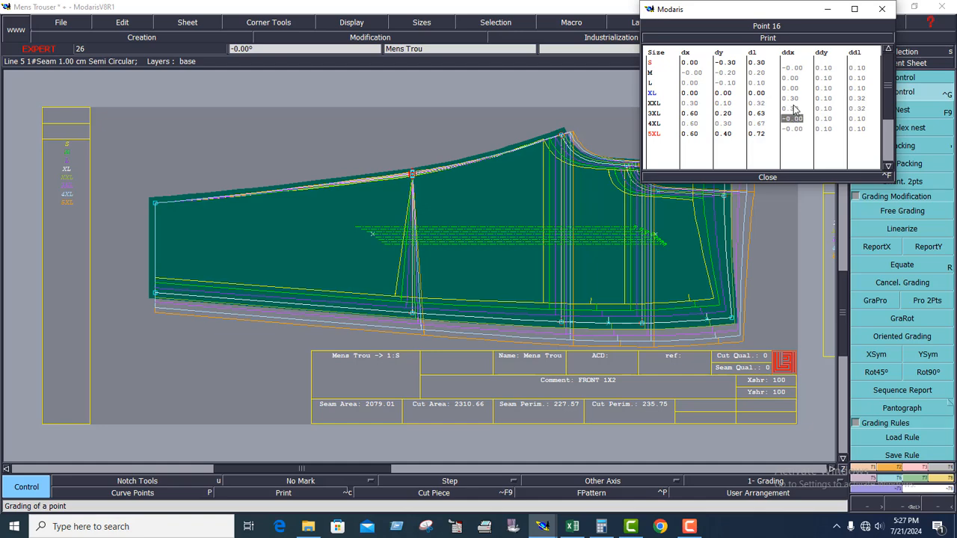
{"action": "type", "text": "0.3"}
{"action": "key", "text": "Return"}
{"action": "type", "text": "0.3"}
{"action": "key", "text": "Return"}
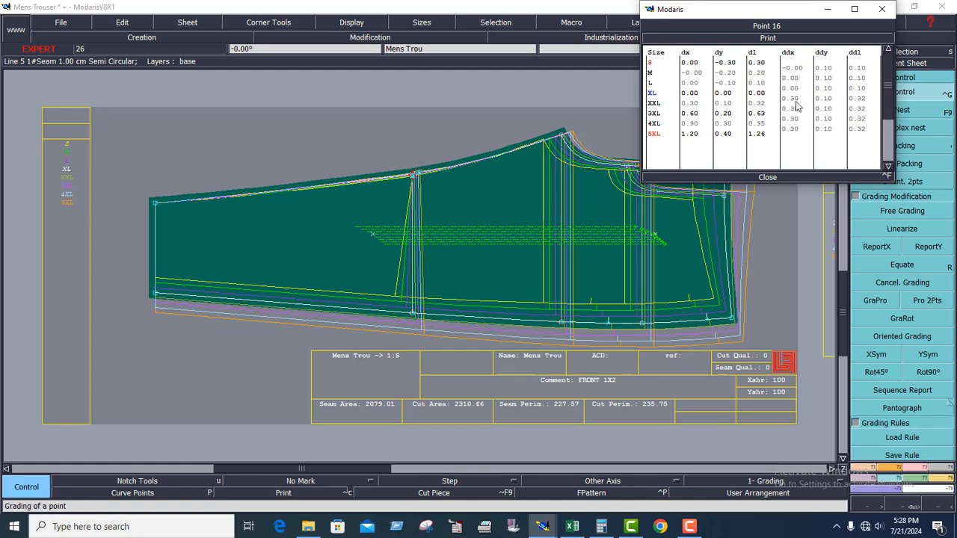
Switch to the Excel chart and check the knee height increments for the three smaller sizes, F24 back to D24.
{"action": "left_click", "coordinate": [572, 526]}
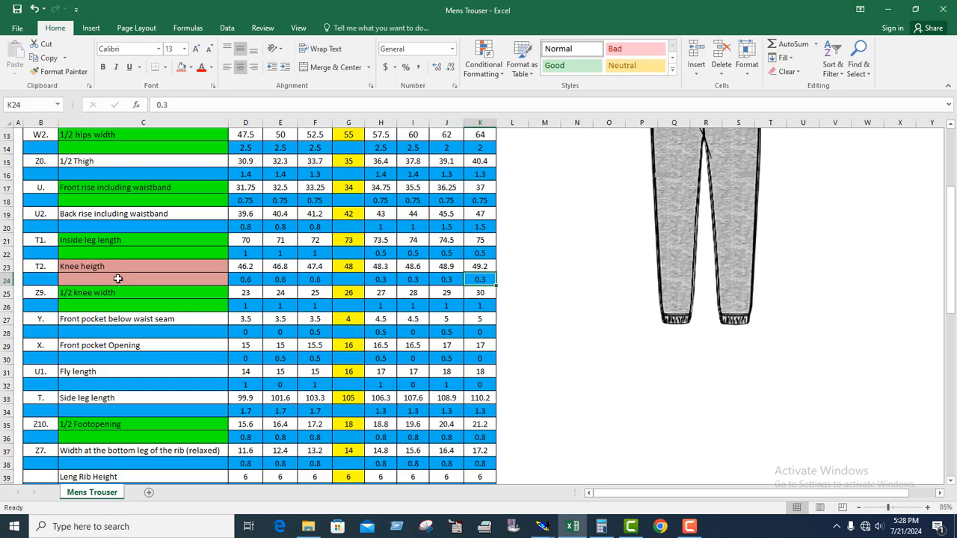
{"action": "left_click_drag", "start_coordinate": [93, 263], "coordinate": [471, 280]}
{"action": "left_click", "coordinate": [315, 279]}
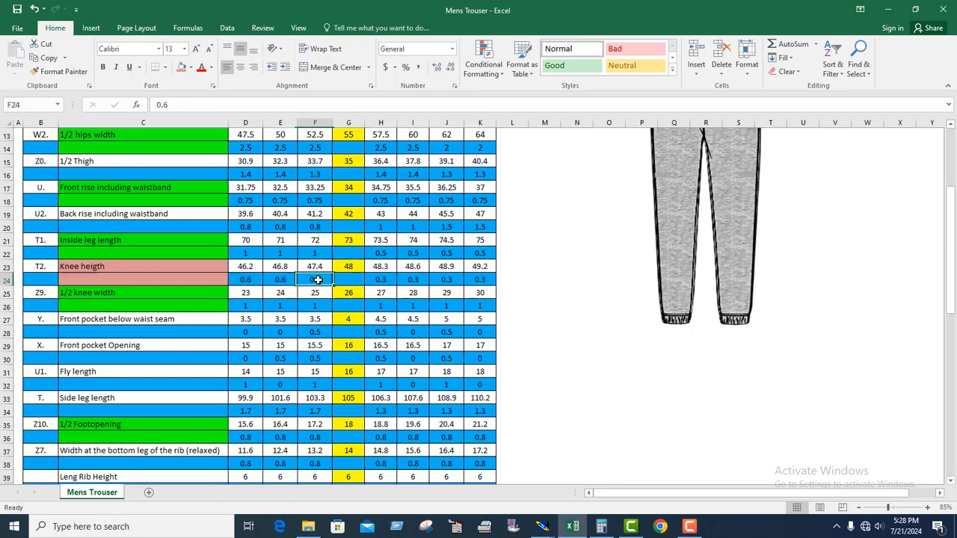
{"action": "left_click", "coordinate": [279, 279]}
{"action": "left_click", "coordinate": [249, 281]}
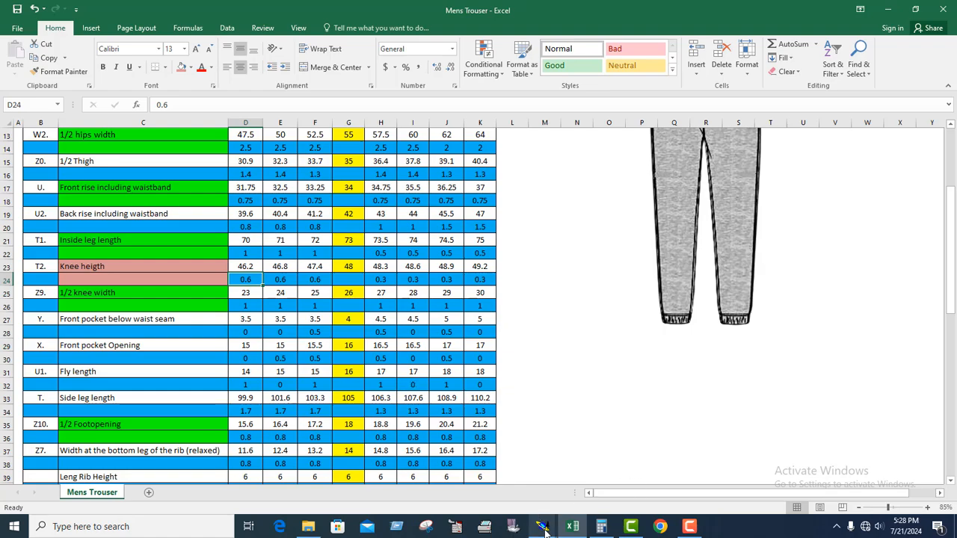
Back in Modaris, set the inseam knee point's ddx to 0.6 for each interval from XL down to S and close the grading table.
{"action": "mouse_move", "coordinate": [542, 526]}
{"action": "left_click", "coordinate": [551, 482]}
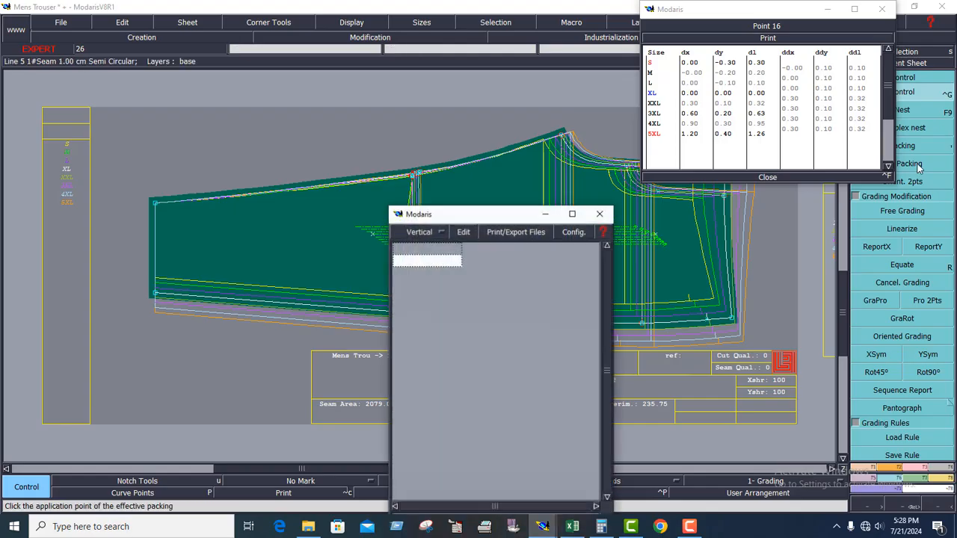
{"action": "left_click", "coordinate": [791, 89]}
{"action": "type", "text": "0.6"}
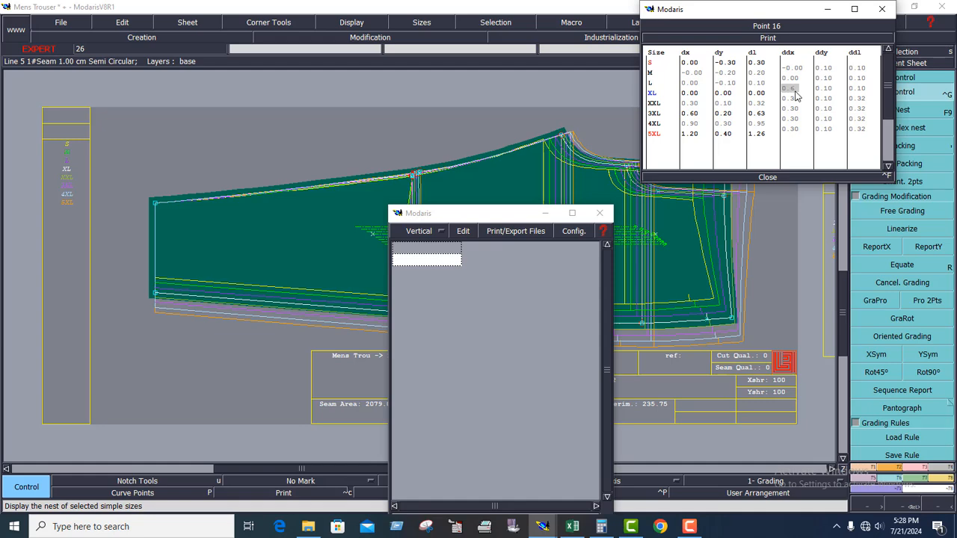
{"action": "key", "text": "Return"}
{"action": "type", "text": "0.6"}
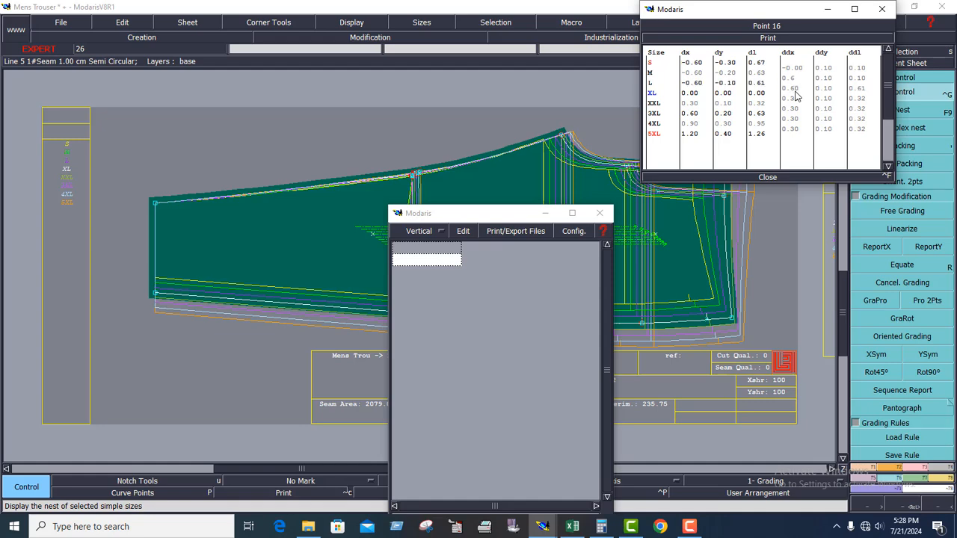
{"action": "key", "text": "Return"}
{"action": "type", "text": "0.6"}
{"action": "key", "text": "Return"}
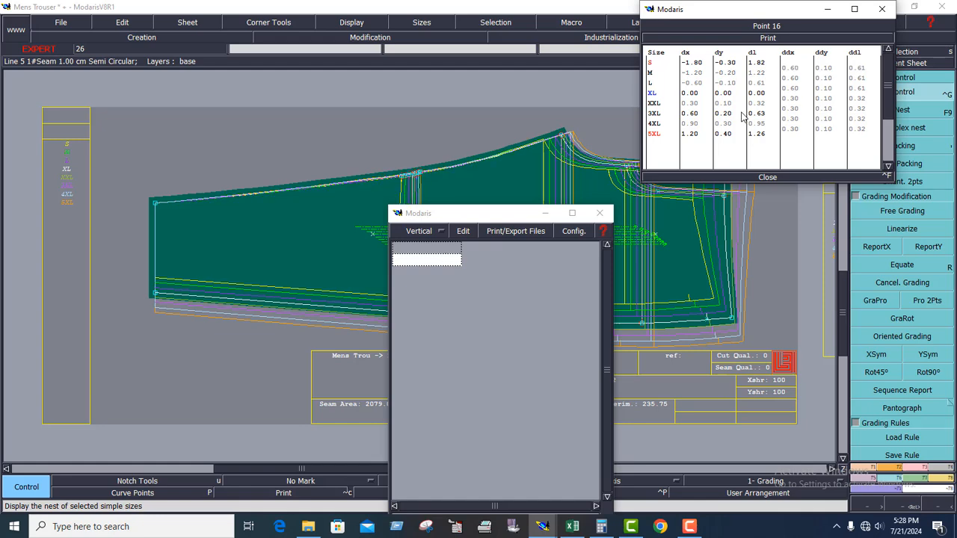
{"action": "left_click", "coordinate": [547, 214]}
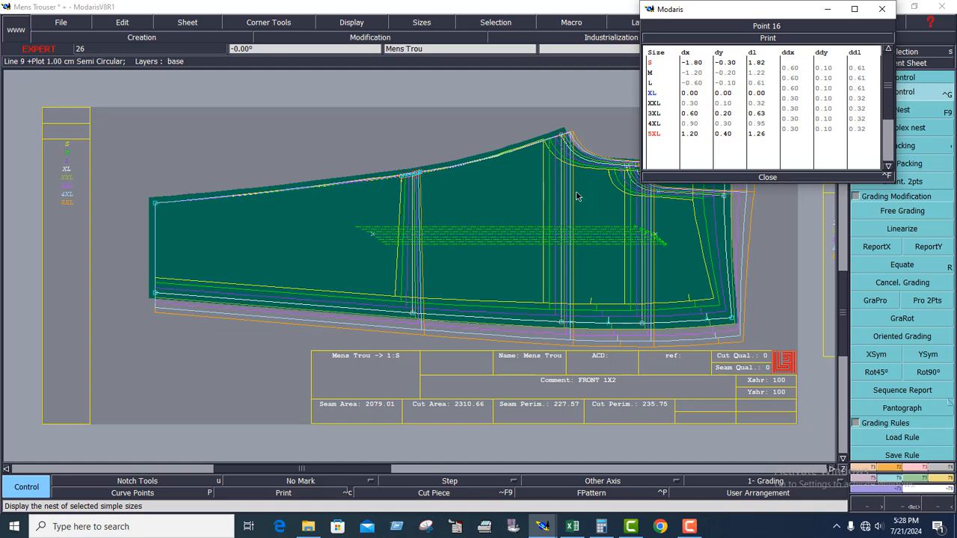
{"action": "left_click", "coordinate": [767, 177]}
Release the hem-corner packing of the front's nest and copy the inseam knee point's X grading to the side-seam knee point with ReportX.
{"action": "left_click", "coordinate": [902, 145]}
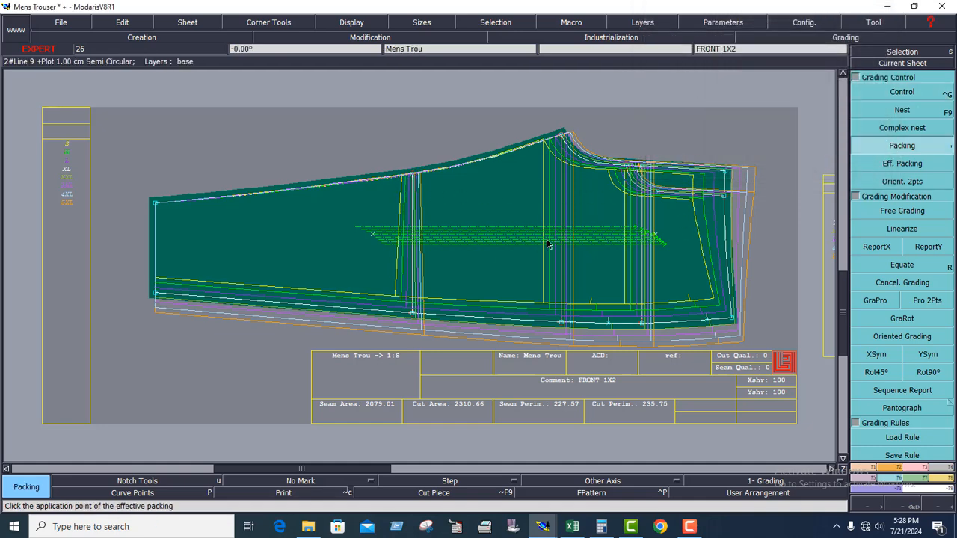
{"action": "left_click", "coordinate": [487, 207]}
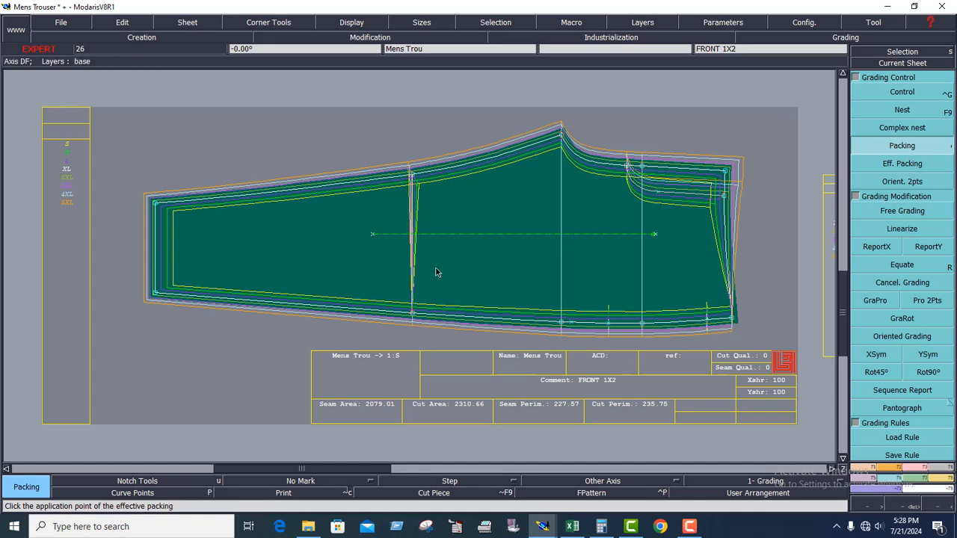
{"action": "left_click", "coordinate": [877, 249]}
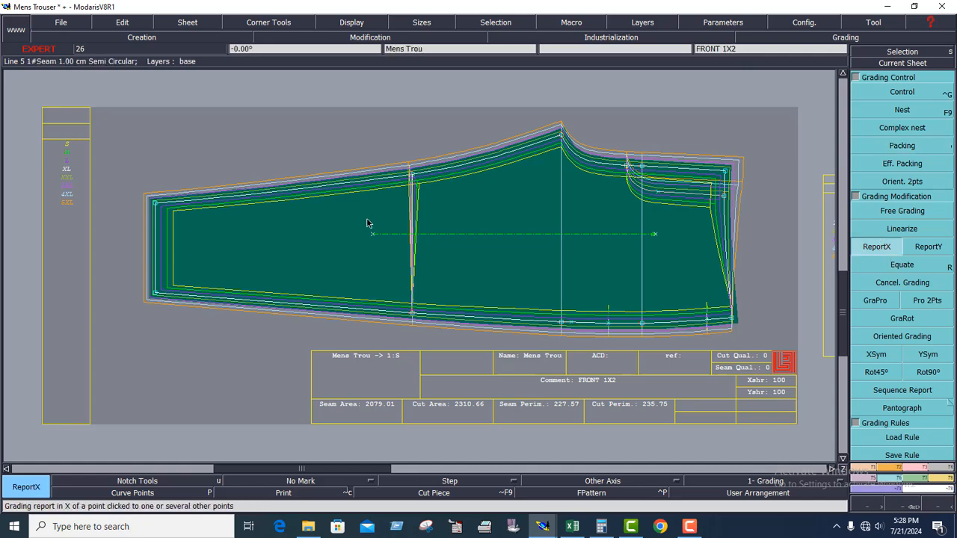
{"action": "left_click", "coordinate": [417, 175]}
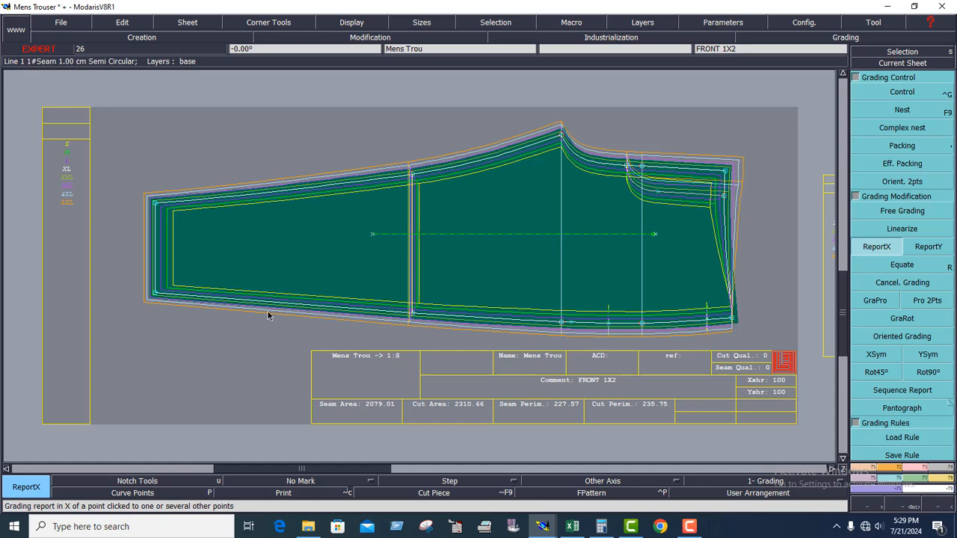
{"action": "left_click_drag", "start_coordinate": [366, 303], "coordinate": [755, 345]}
{"action": "left_click_drag", "start_coordinate": [82, 267], "coordinate": [770, 356]}
{"action": "left_click", "coordinate": [684, 293]}
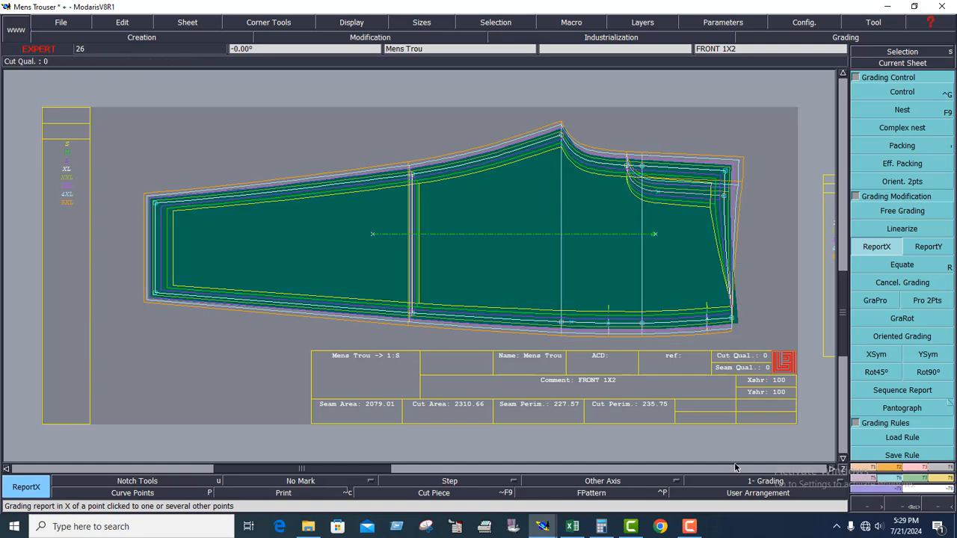
Switch to the Excel chart and fill the Side leg length label cells C33:C34 with the rose colour used for Knee height.
{"action": "left_click", "coordinate": [573, 528]}
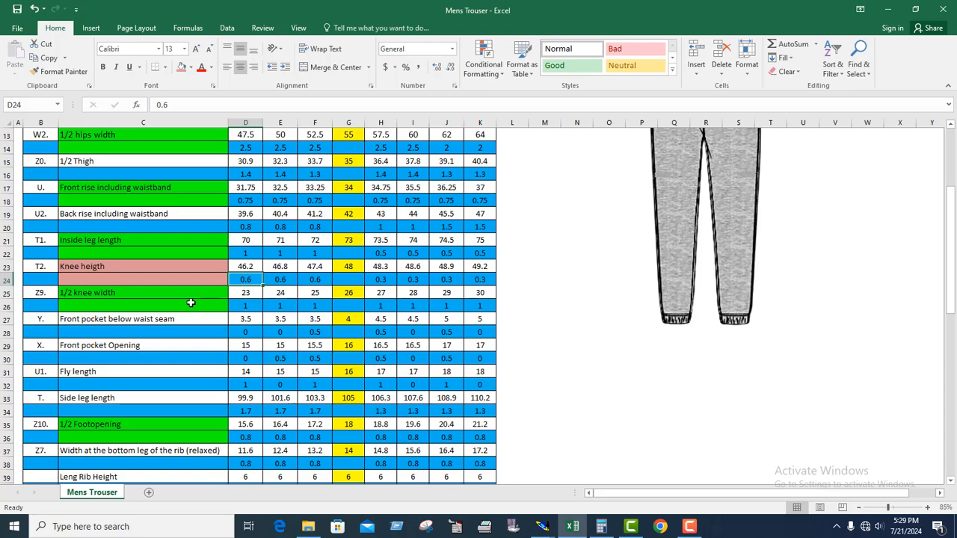
{"action": "scroll", "coordinate": [191, 302], "scroll_direction": "down", "scroll_amount": 2}
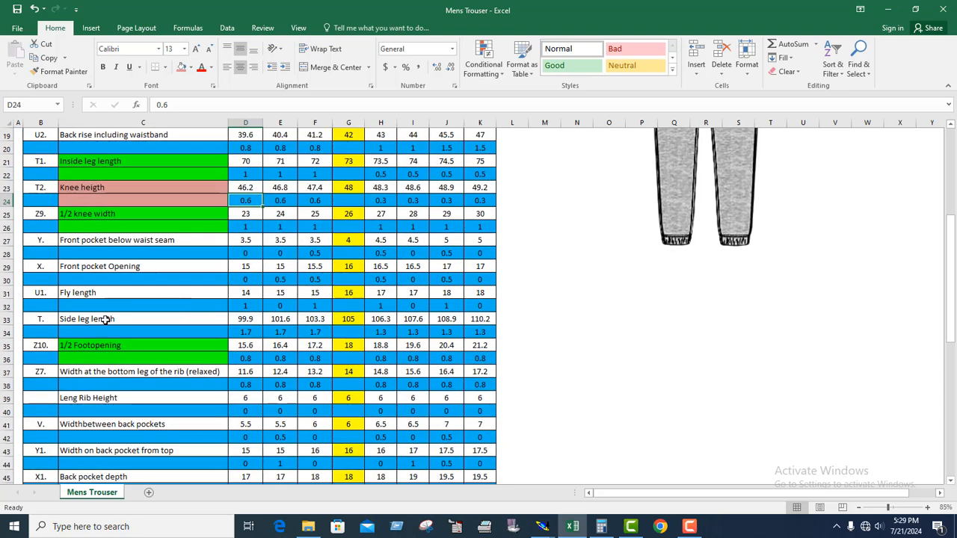
{"action": "left_click_drag", "start_coordinate": [105, 320], "coordinate": [106, 332]}
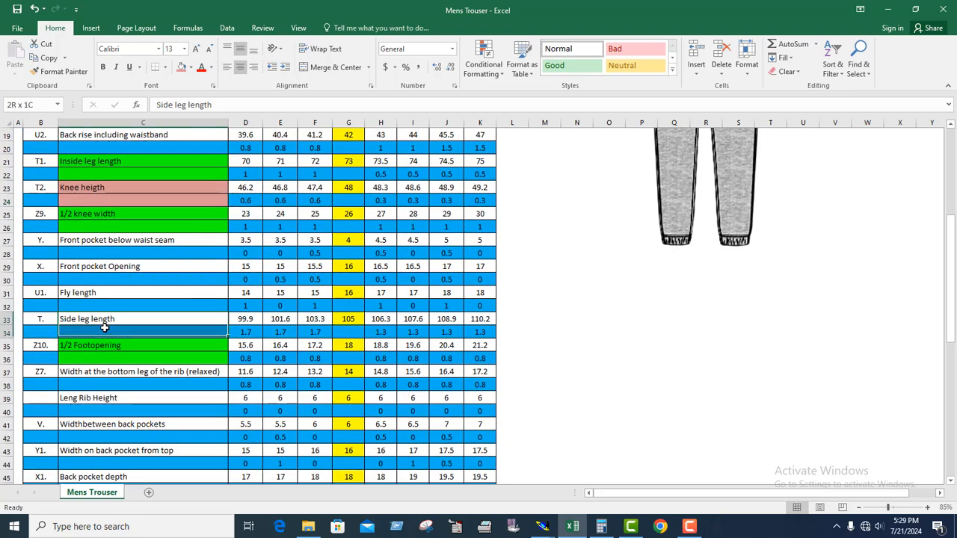
{"action": "left_click", "coordinate": [181, 68]}
{"action": "left_click", "coordinate": [164, 369]}
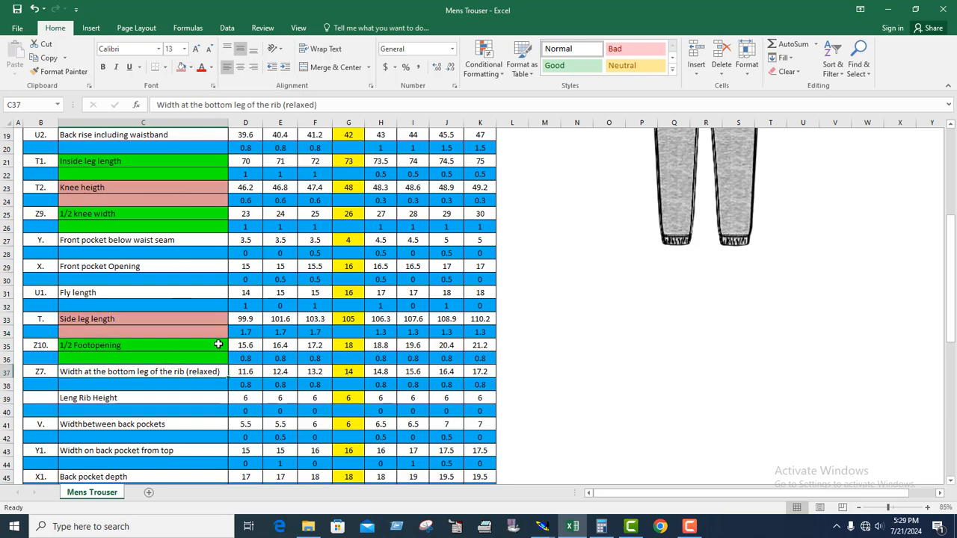
Check the side leg length increments for the four larger sizes, H34 to K34.
{"action": "left_click", "coordinate": [382, 342]}
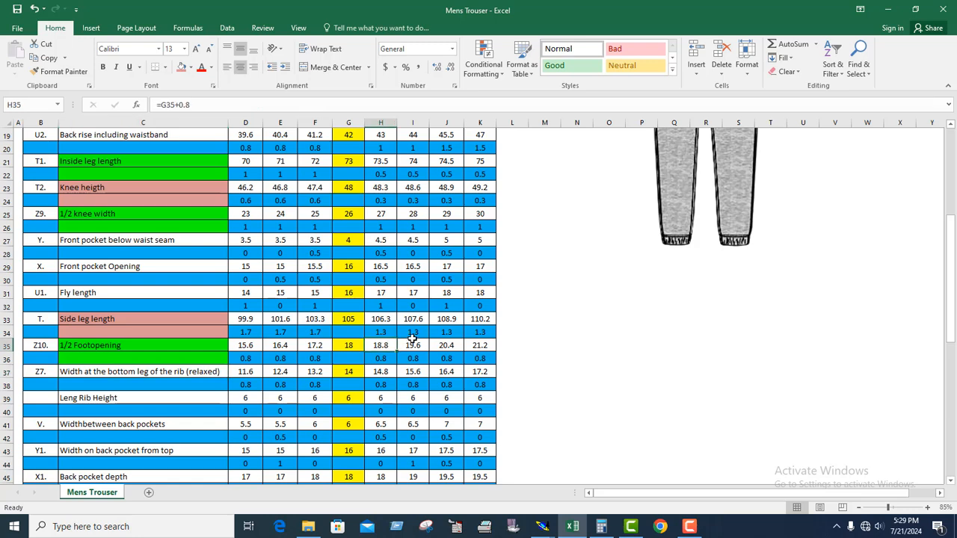
{"action": "left_click", "coordinate": [414, 333]}
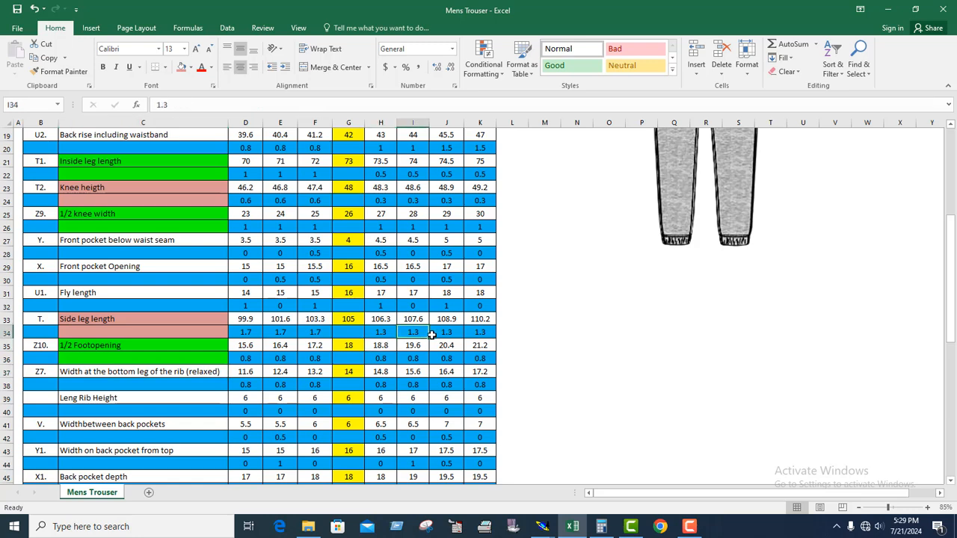
{"action": "left_click", "coordinate": [385, 336]}
{"action": "left_click", "coordinate": [421, 334]}
{"action": "left_click", "coordinate": [453, 334]}
{"action": "left_click", "coordinate": [484, 333]}
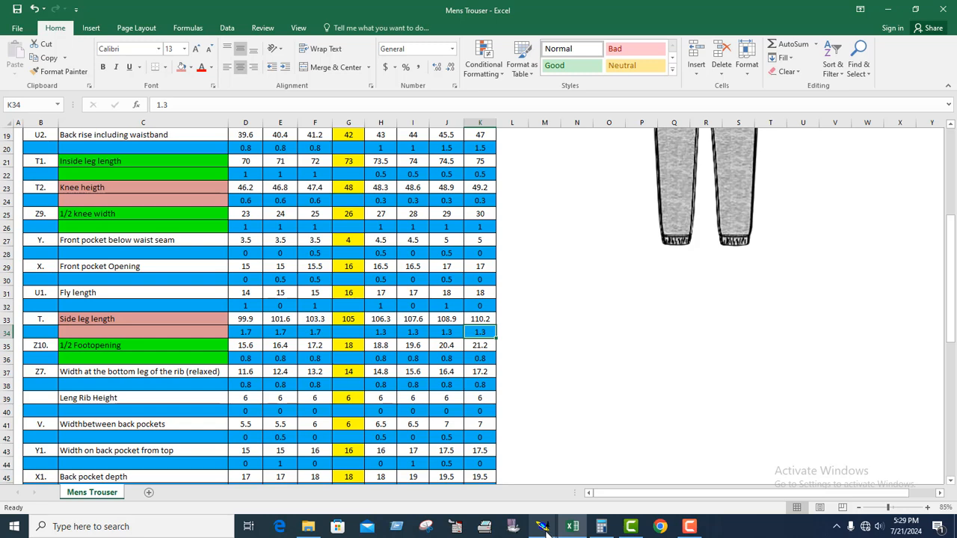
Back in Modaris, pack the trouser front's nest on the hem corner of the side seam.
{"action": "mouse_move", "coordinate": [548, 529]}
{"action": "left_click", "coordinate": [549, 469]}
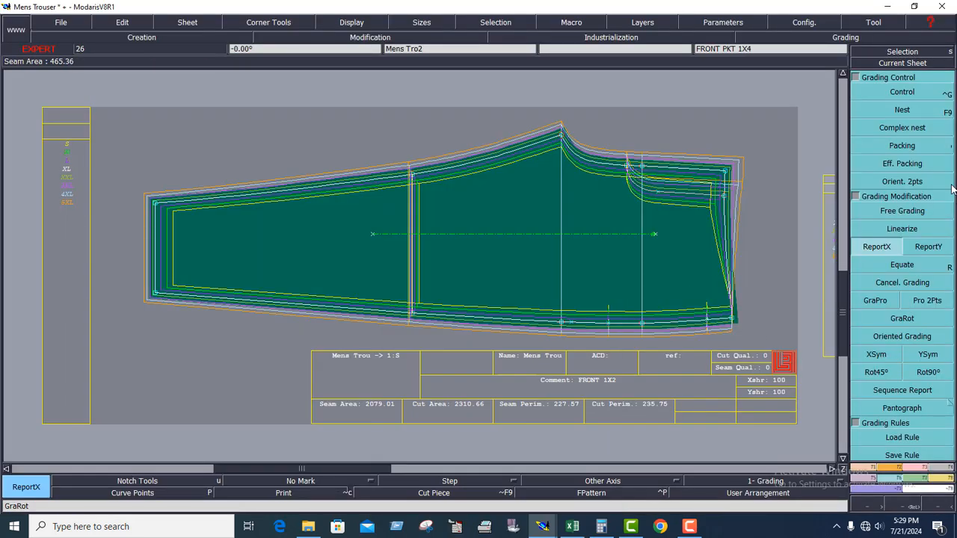
{"action": "left_click", "coordinate": [901, 146]}
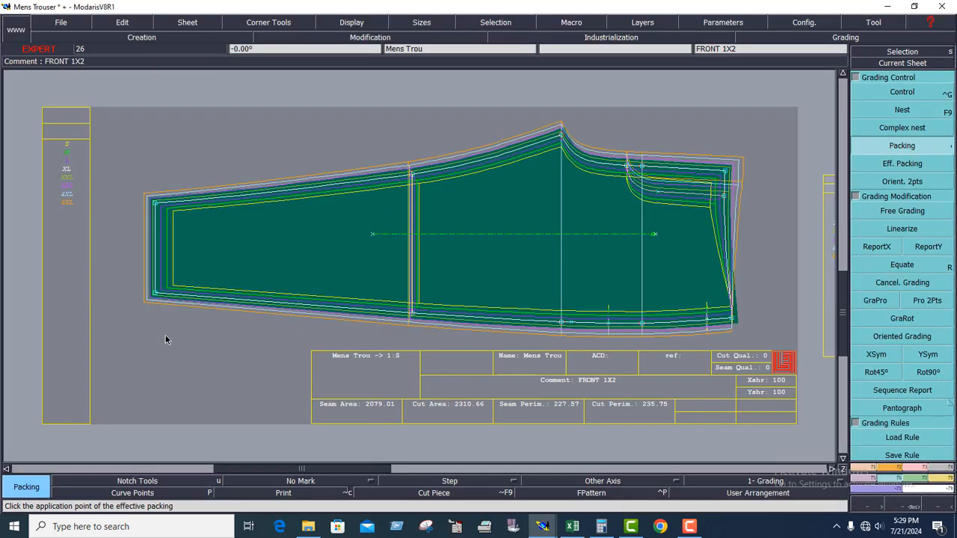
{"action": "left_click", "coordinate": [154, 297]}
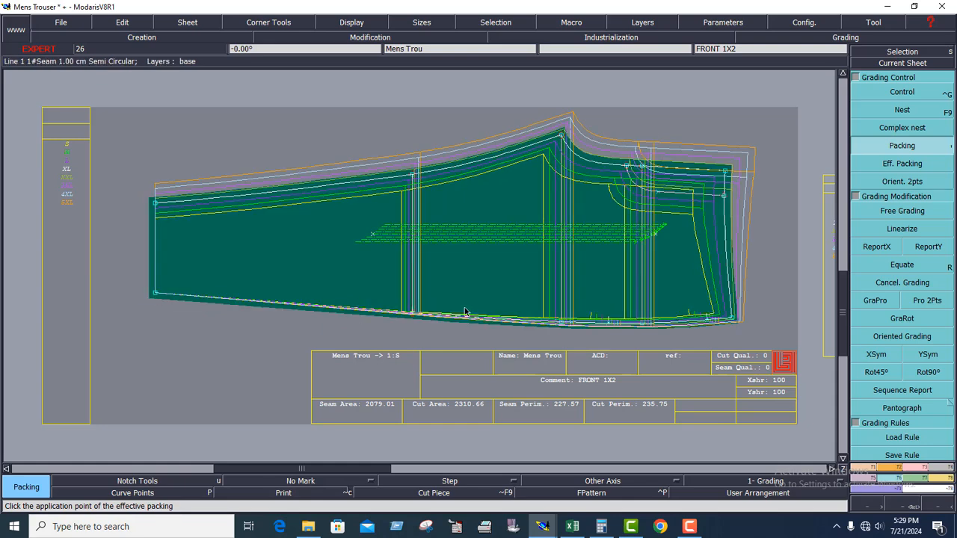
Open the grading table of the side-seam waist point with Control and reset its ddx to 0 for all size intervals.
{"action": "left_click", "coordinate": [931, 95]}
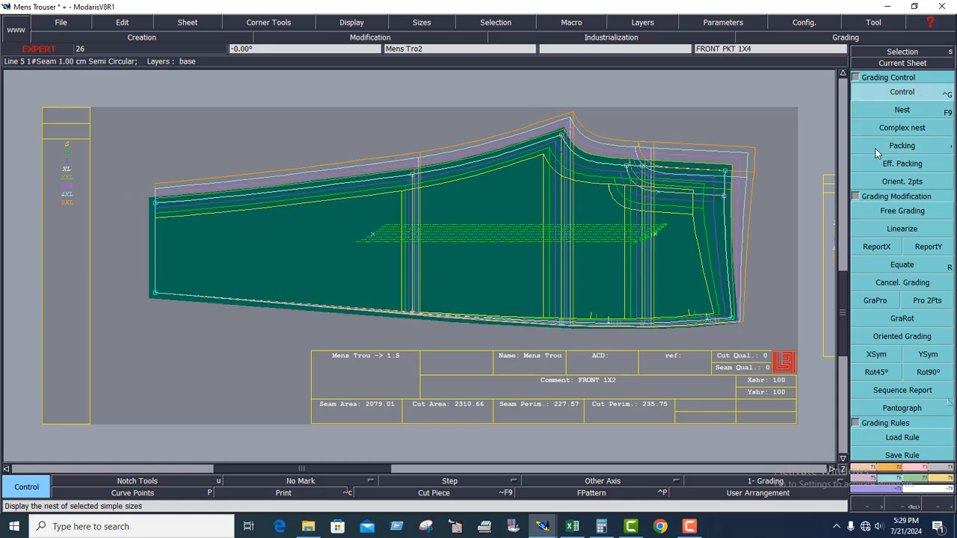
{"action": "left_click", "coordinate": [738, 320]}
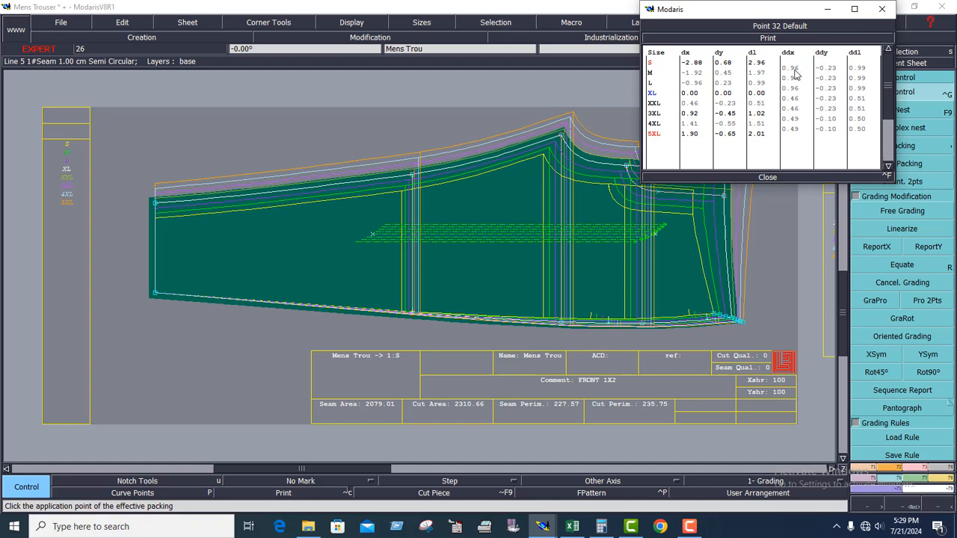
{"action": "left_click_drag", "start_coordinate": [791, 67], "coordinate": [794, 132]}
{"action": "type", "text": "0"}
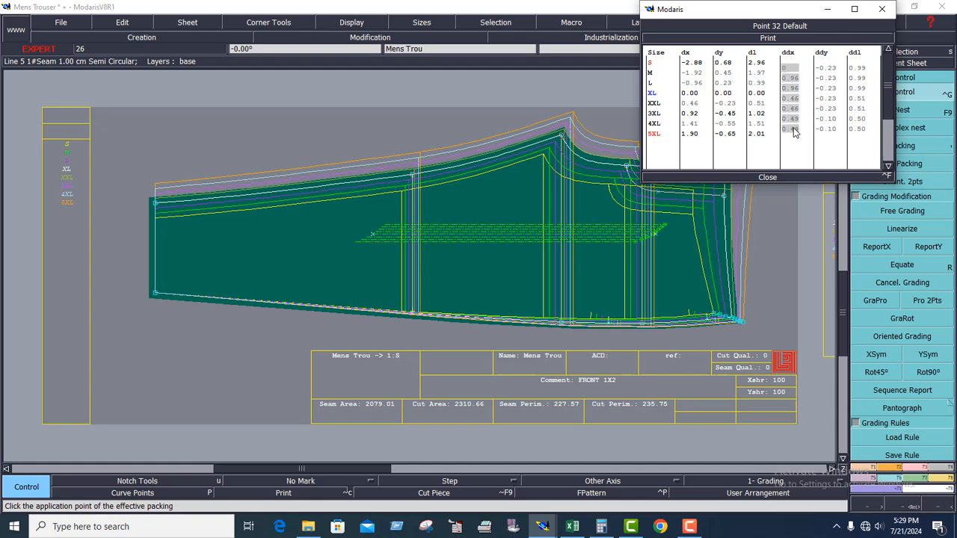
{"action": "key", "text": "Return"}
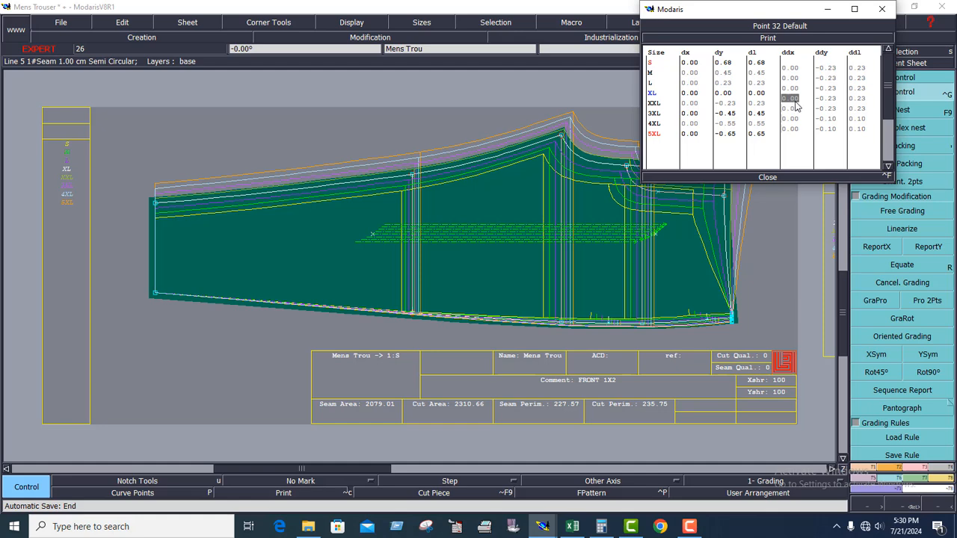
Set the side-seam waist point's ddx to 1.3 for each size interval from XL up to 5XL.
{"action": "type", "text": "1"}
{"action": "key", "text": "Return"}
{"action": "type", "text": "1.3"}
{"action": "key", "text": "Return"}
{"action": "type", "text": "1.3"}
{"action": "key", "text": "Return"}
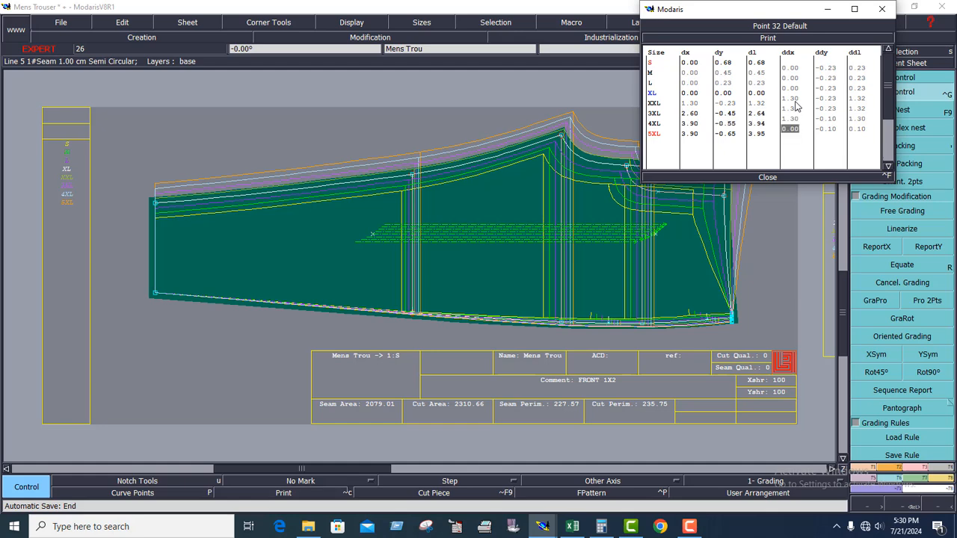
{"action": "type", "text": "1.3"}
{"action": "key", "text": "Return"}
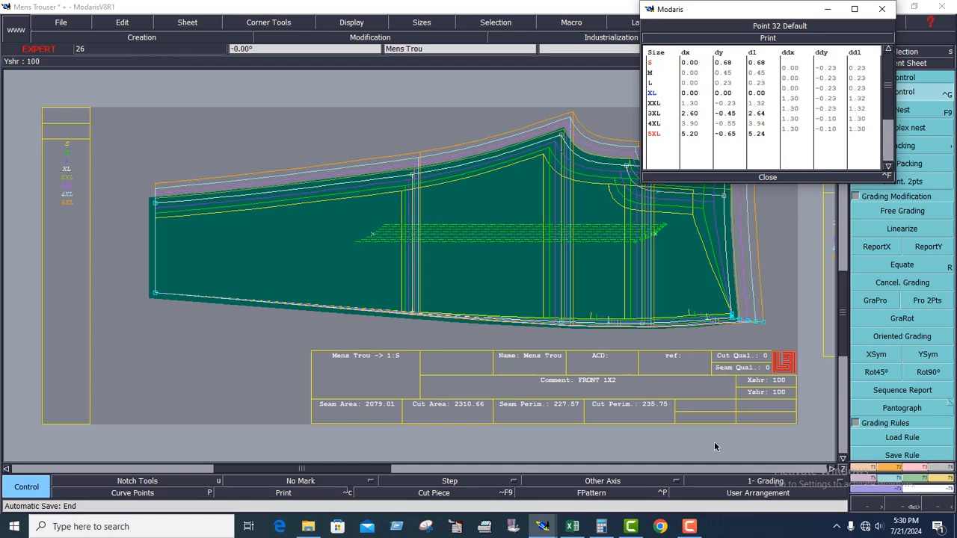
Switch to the Excel chart and check the side leg length increments for the three smaller sizes, F34 back to D34.
{"action": "left_click", "coordinate": [572, 527]}
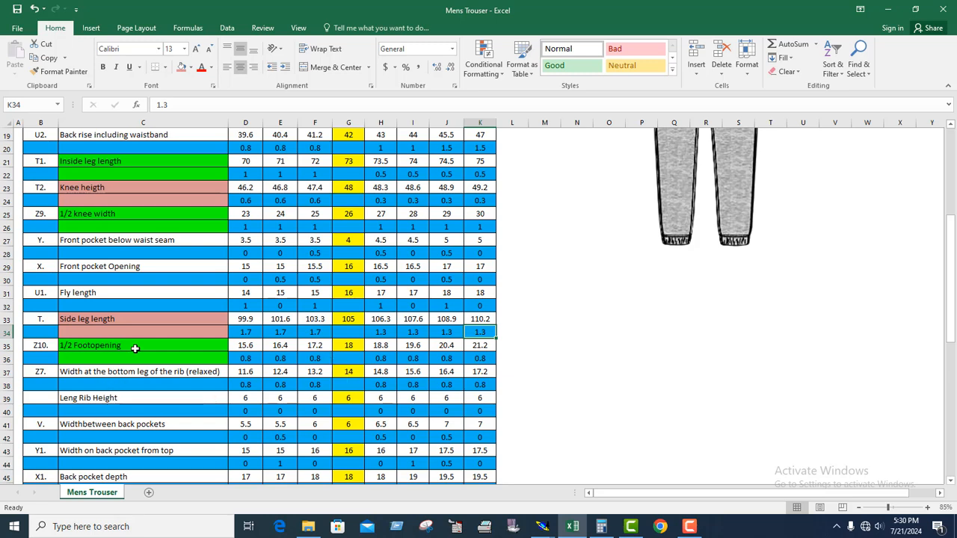
{"action": "left_click", "coordinate": [319, 334]}
{"action": "left_click", "coordinate": [280, 335]}
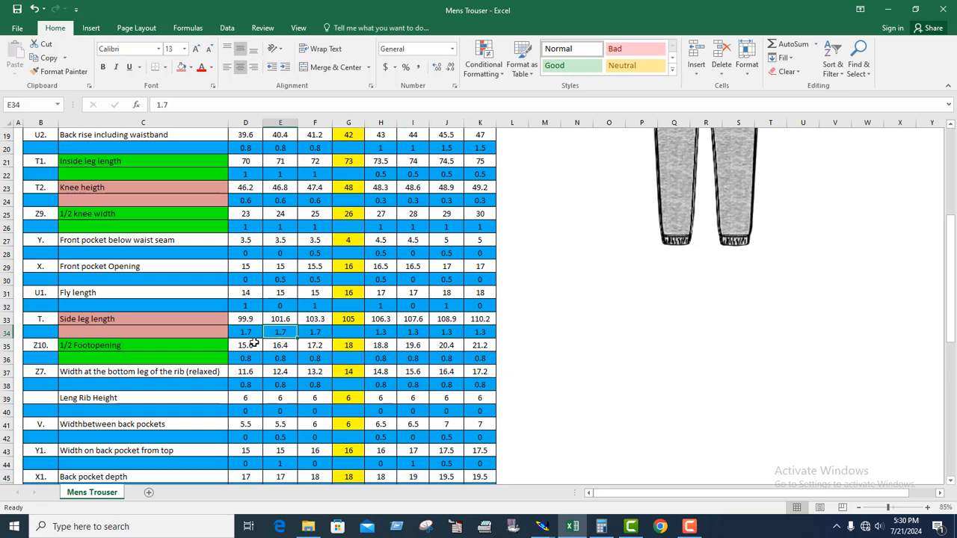
{"action": "left_click", "coordinate": [245, 334]}
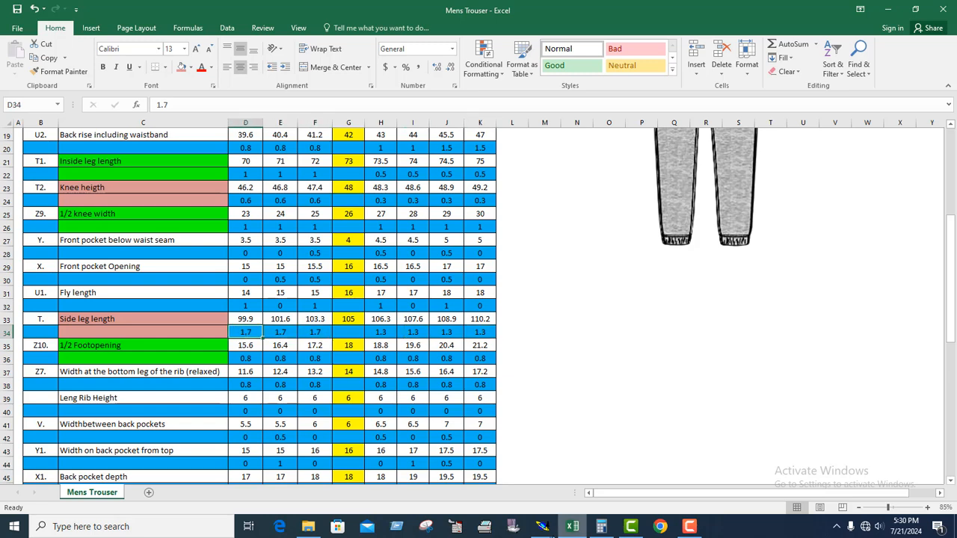
Back in Modaris, set the side-seam waist point's ddx to 1.7 for each interval from XL down to S.
{"action": "mouse_move", "coordinate": [545, 531]}
{"action": "left_click", "coordinate": [596, 482]}
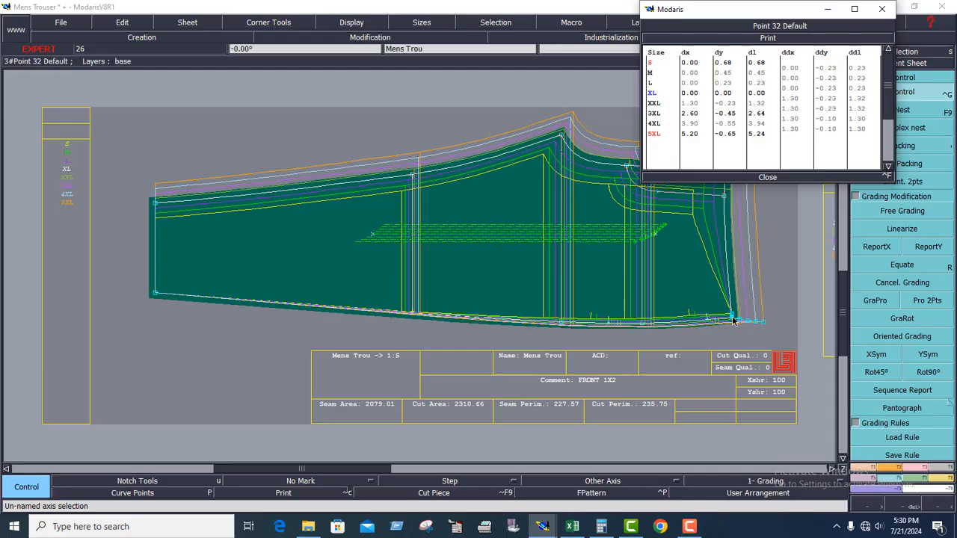
{"action": "left_click", "coordinate": [794, 88]}
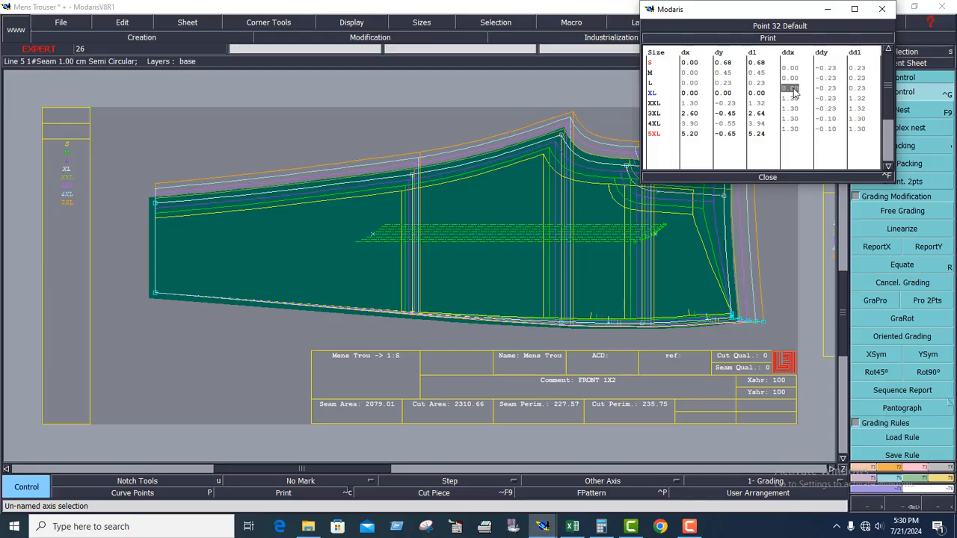
{"action": "type", "text": "1.7"}
{"action": "key", "text": "Up"}
{"action": "type", "text": "1."}
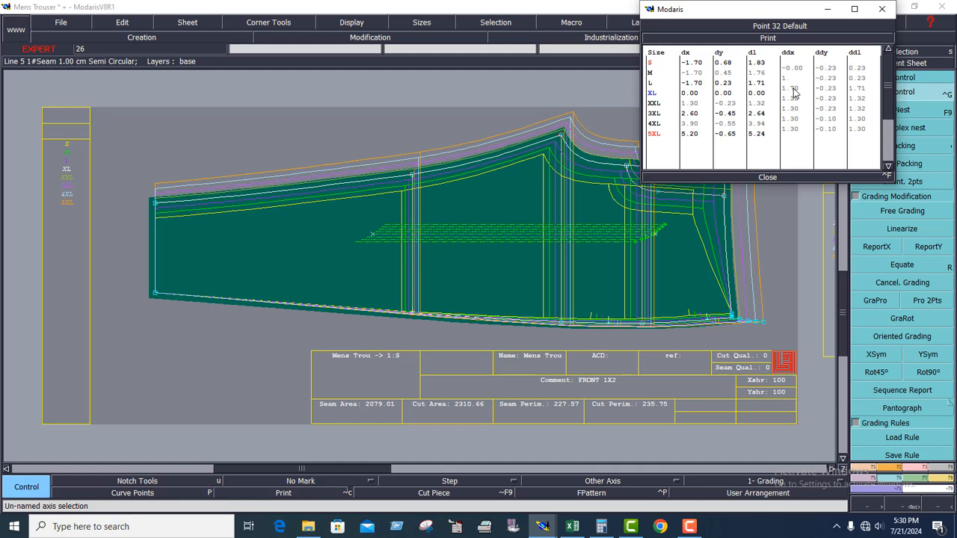
{"action": "type", "text": "7"}
{"action": "key", "text": "Up"}
{"action": "type", "text": "1.7"}
{"action": "key", "text": "Return"}
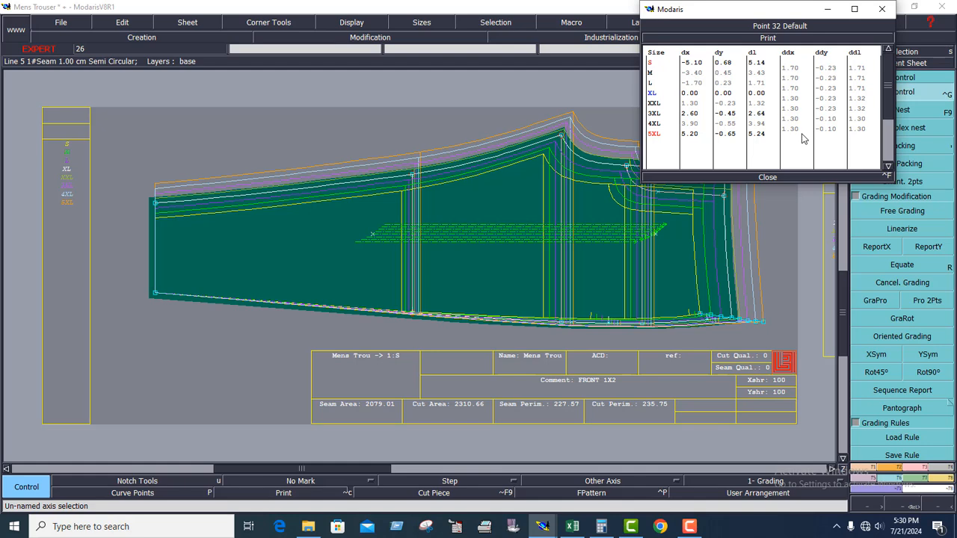
Close the grading table and release the hem-corner packing of the front's nest.
{"action": "left_click", "coordinate": [767, 178]}
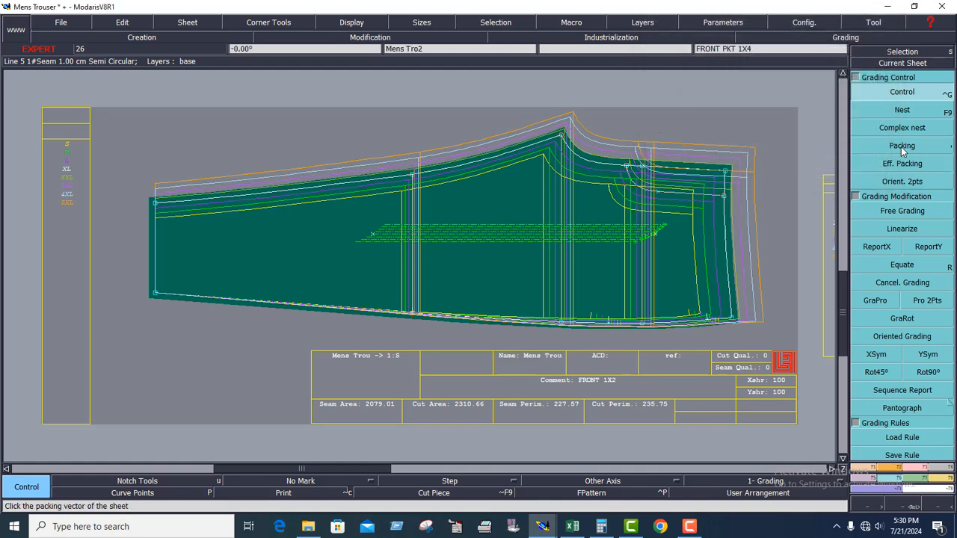
{"action": "left_click", "coordinate": [904, 147]}
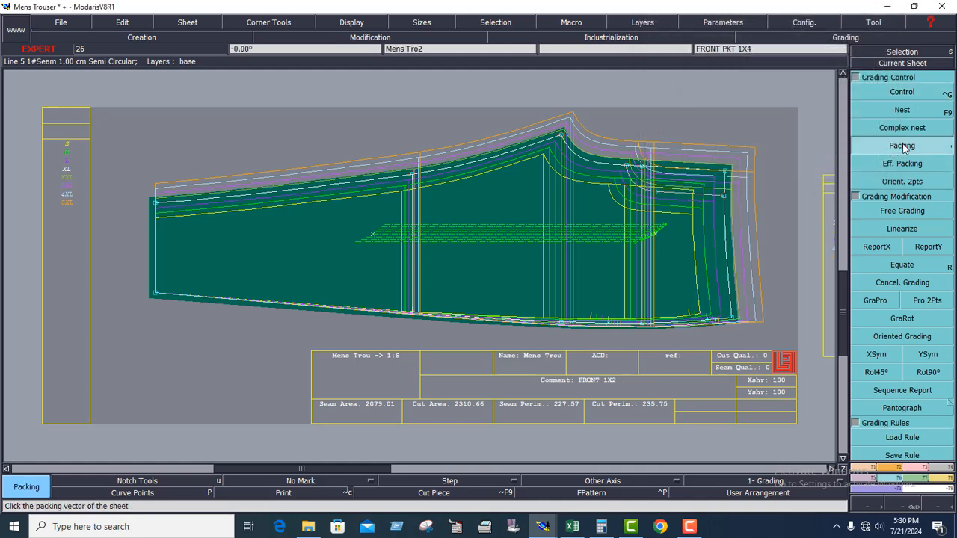
{"action": "left_click", "coordinate": [497, 269]}
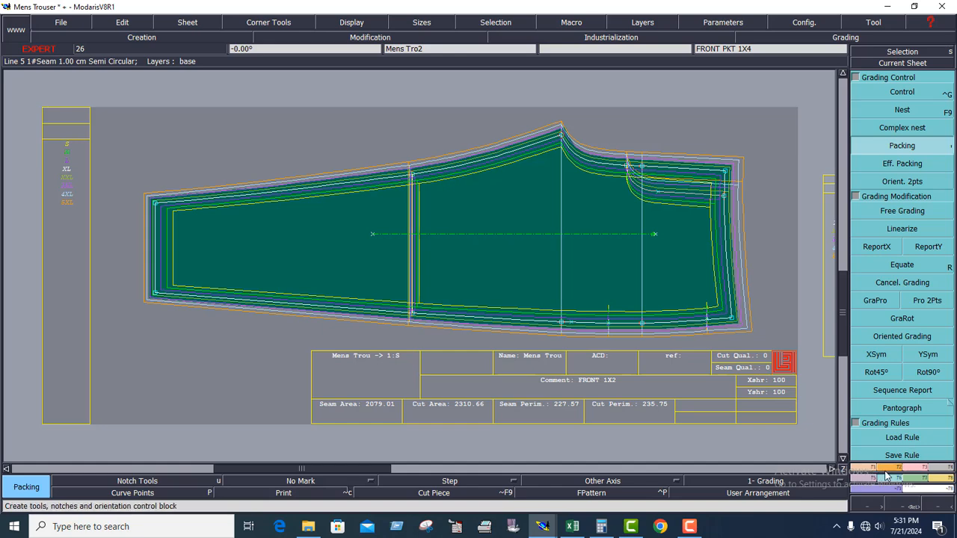
Measure the inseam length from the hem corner to the knee point and view its values per size in the spreadsheet.
{"action": "left_click", "coordinate": [947, 486]}
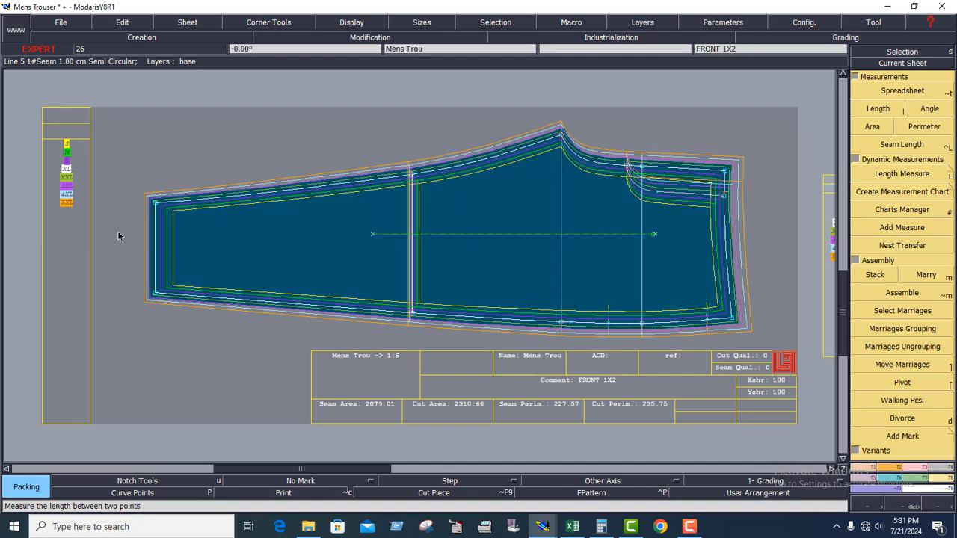
{"action": "left_click", "coordinate": [888, 112]}
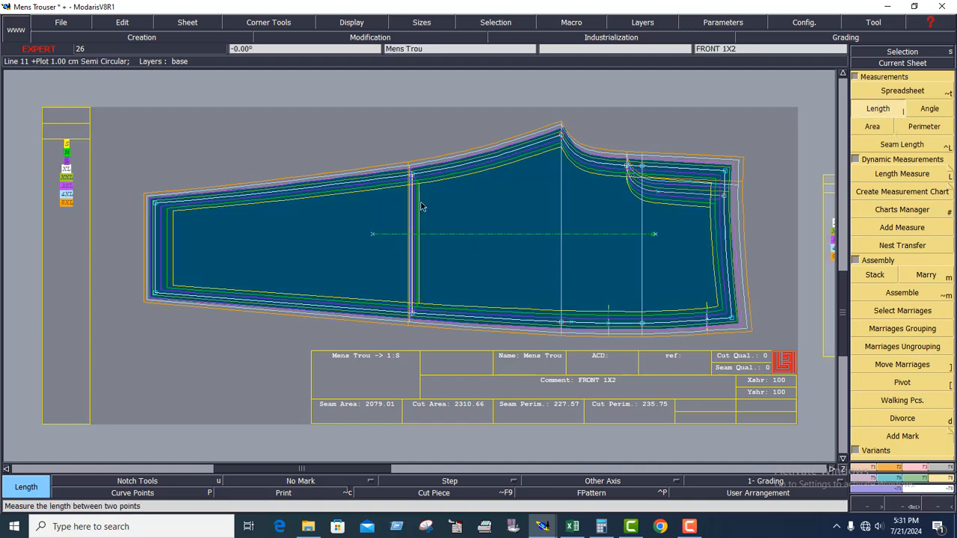
{"action": "left_click", "coordinate": [156, 208]}
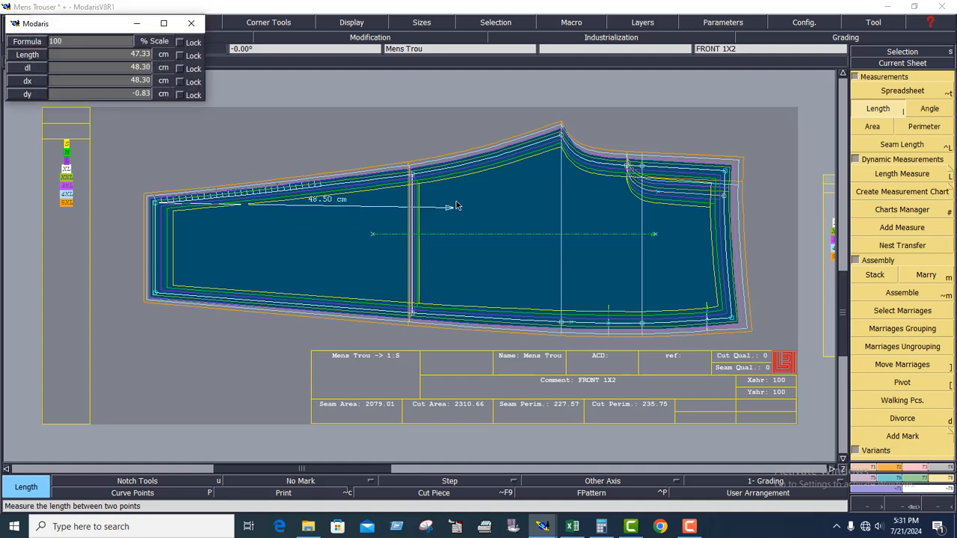
{"action": "left_click", "coordinate": [412, 177]}
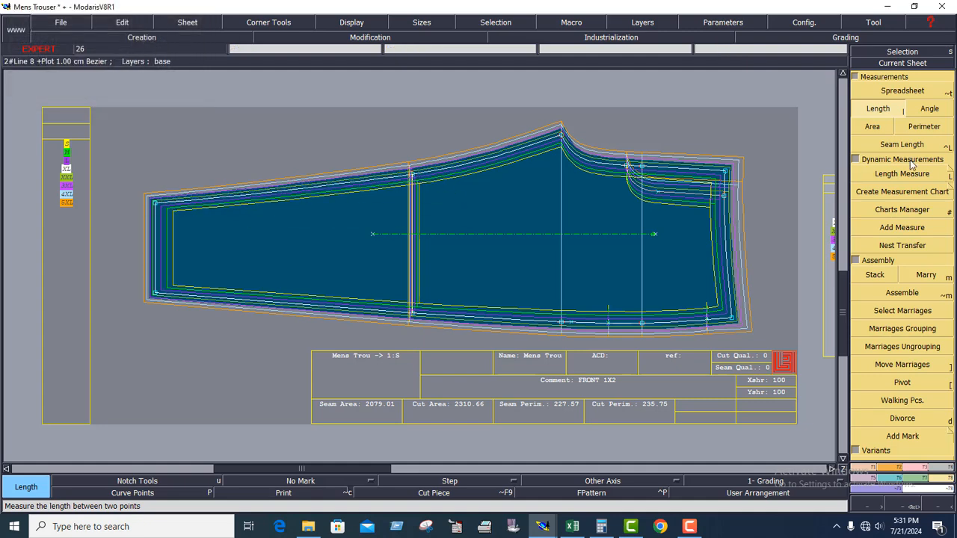
{"action": "left_click", "coordinate": [912, 91]}
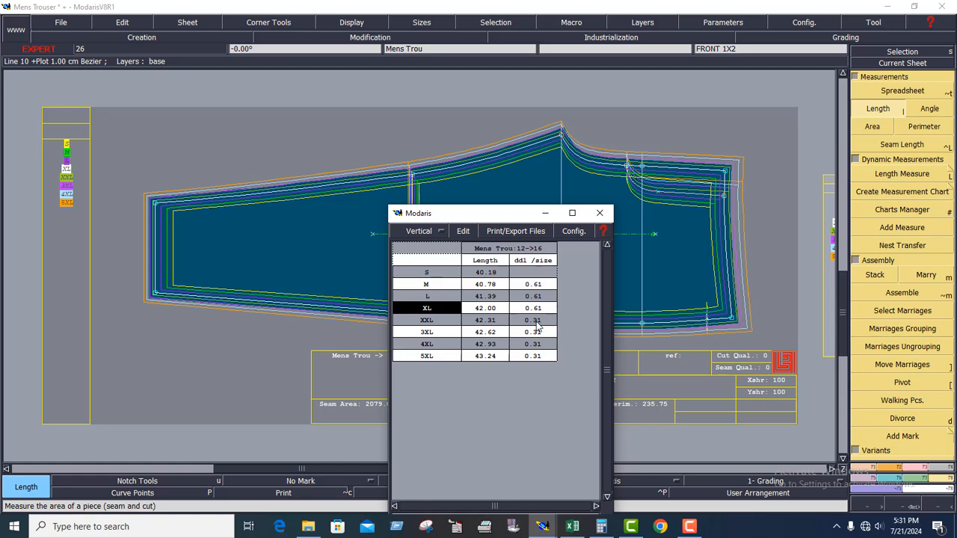
{"action": "left_click_drag", "start_coordinate": [506, 221], "coordinate": [554, 226]}
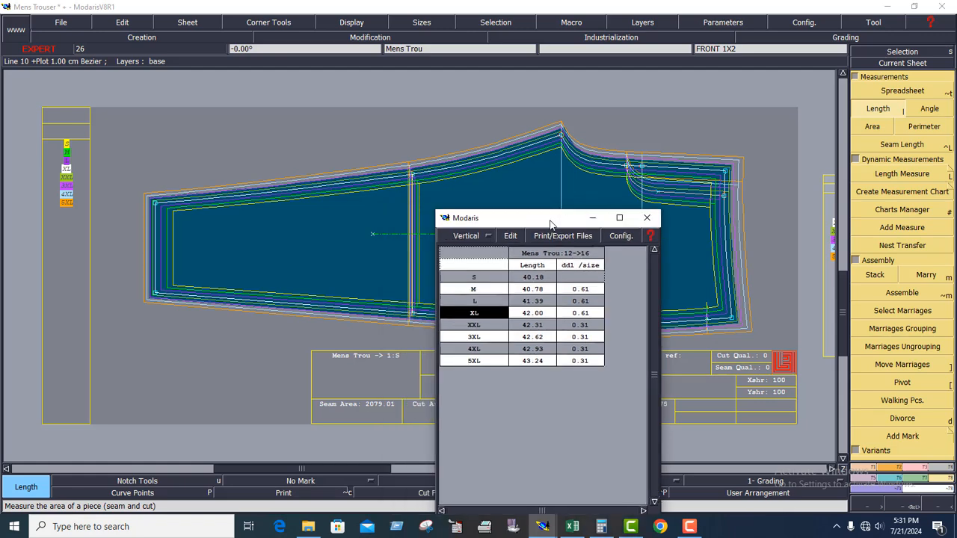
Set the inseam knee point's ddx to -0.15 up to XXL and 3XL, and -0.18 up to 4XL and 5XL.
{"action": "left_click", "coordinate": [894, 478]}
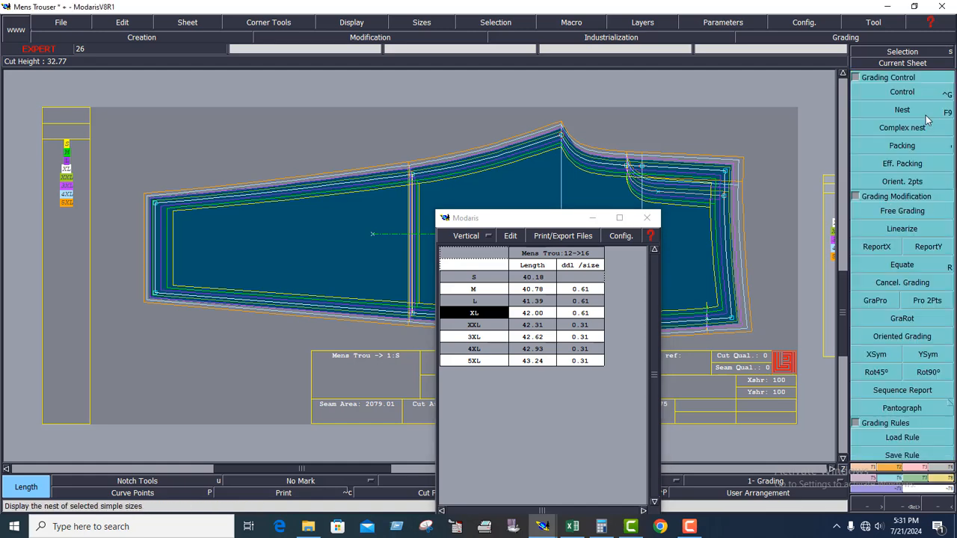
{"action": "left_click", "coordinate": [906, 94]}
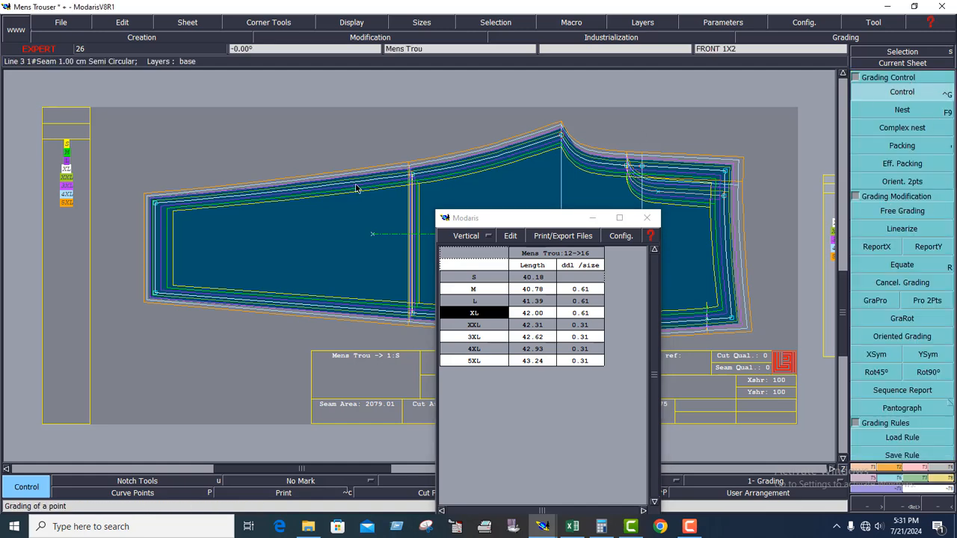
{"action": "left_click", "coordinate": [412, 178]}
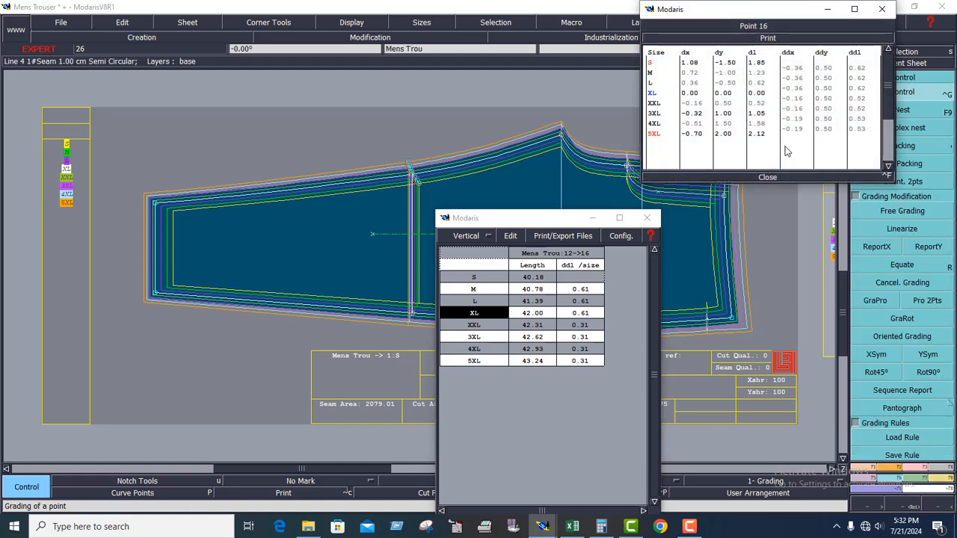
{"action": "left_click", "coordinate": [797, 100]}
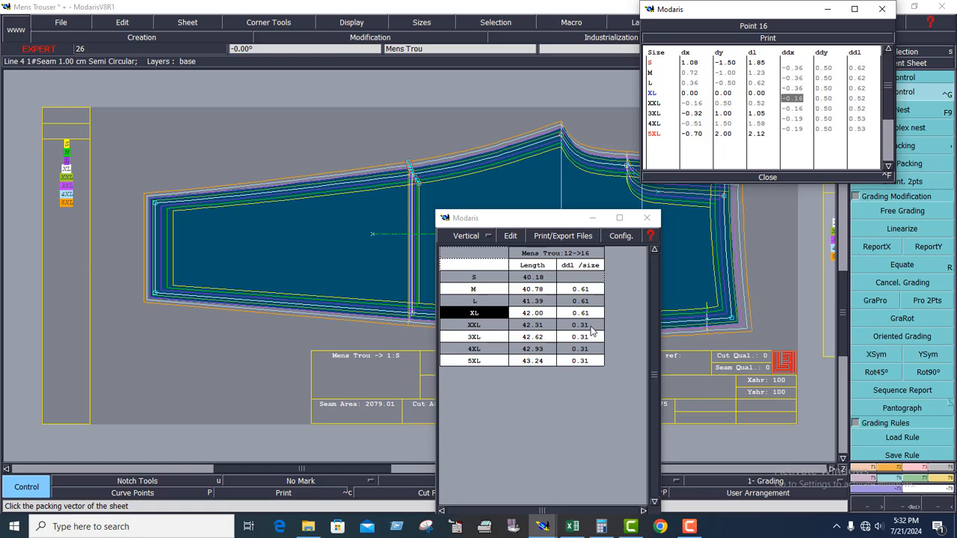
{"action": "type", "text": "-0.15"}
{"action": "key", "text": "Return"}
{"action": "type", "text": "-0.1"}
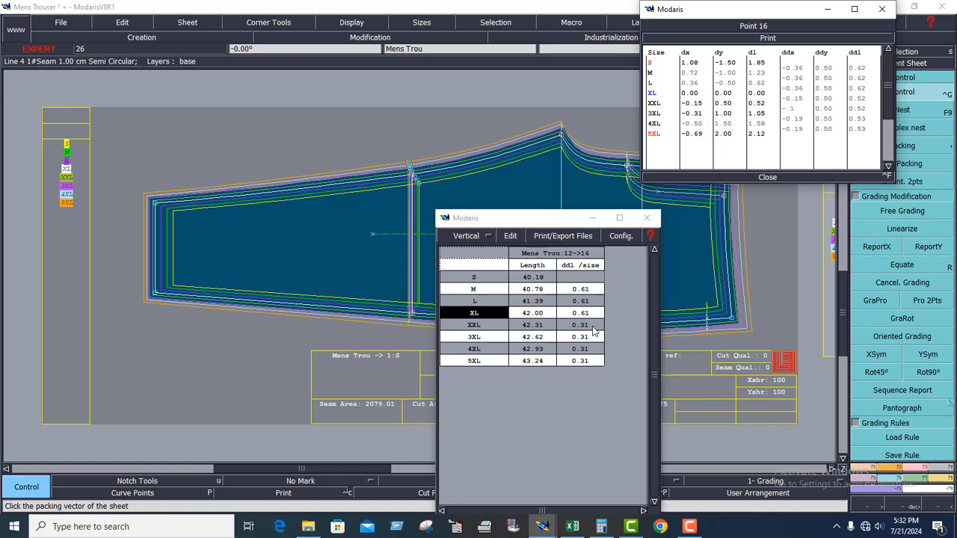
{"action": "type", "text": "5"}
{"action": "key", "text": "Return"}
{"action": "type", "text": "-0"}
{"action": "type", "text": ".18"}
{"action": "key", "text": "Return"}
{"action": "type", "text": "-.1"}
{"action": "key", "text": "Return"}
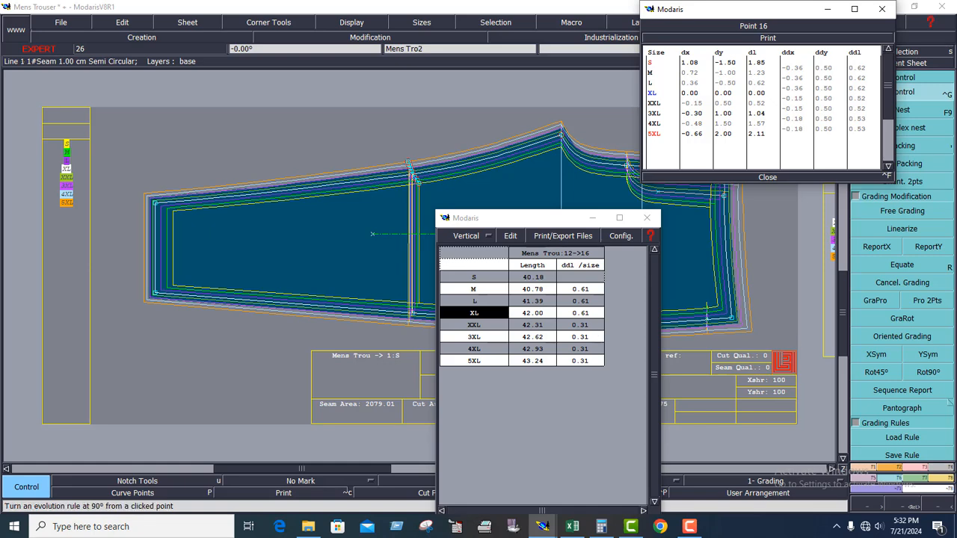
{"action": "left_click", "coordinate": [765, 178]}
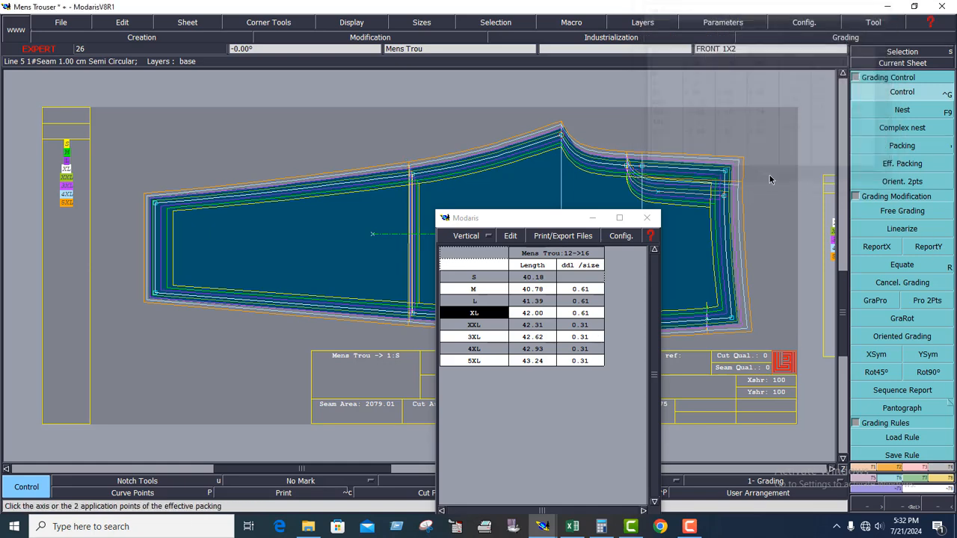
Measure the inseam length from the hem corner to the knee point to check the increments per size.
{"action": "left_click", "coordinate": [948, 484]}
{"action": "left_click", "coordinate": [878, 108]}
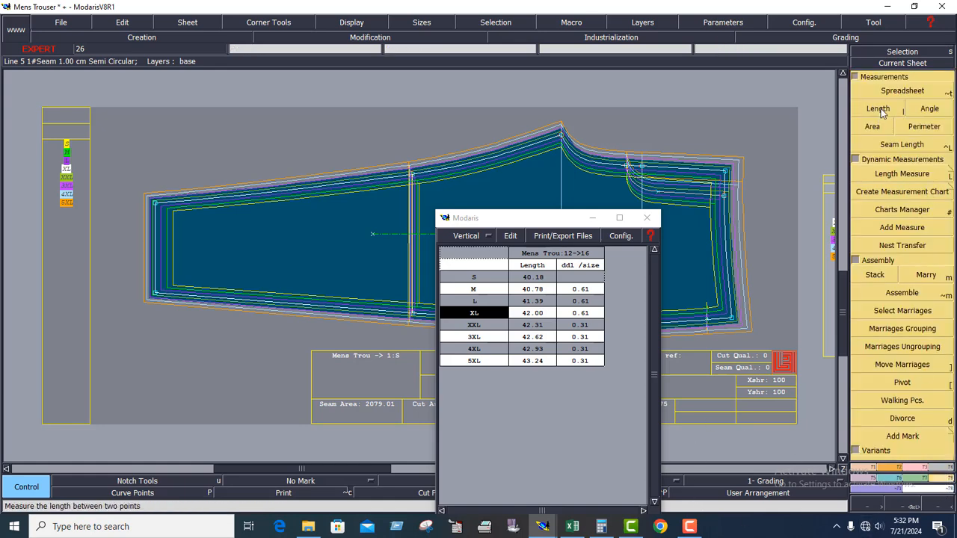
{"action": "left_click", "coordinate": [154, 202]}
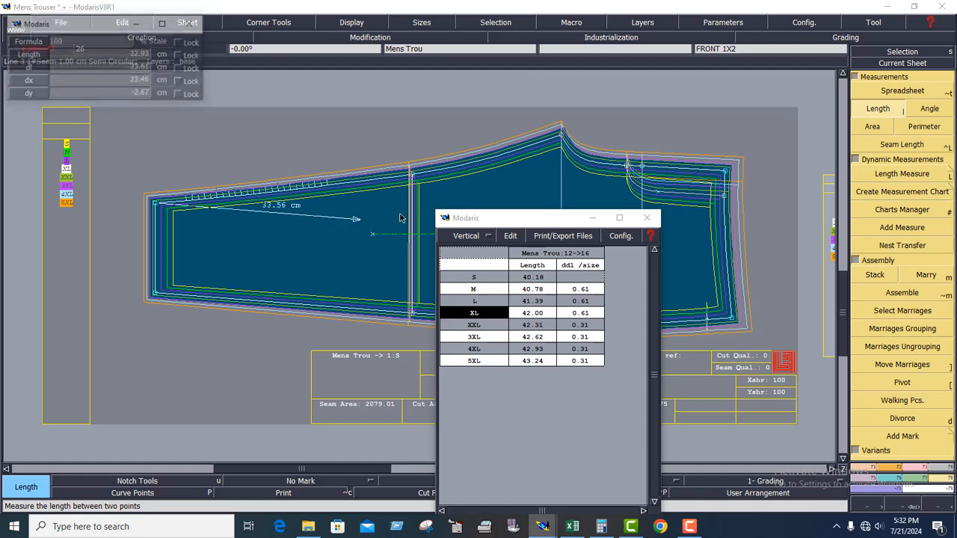
{"action": "left_click", "coordinate": [412, 177]}
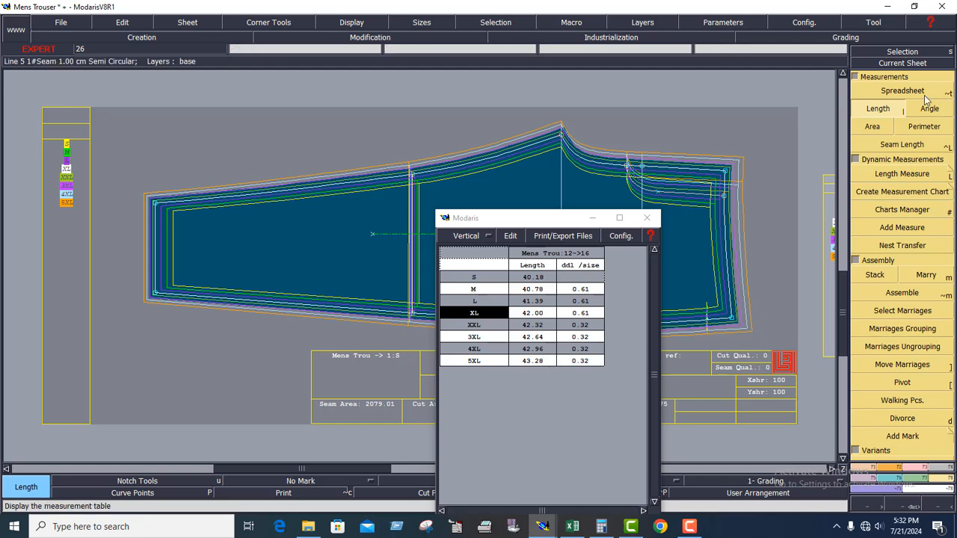
Set the inseam knee point's ddx to -0.17 up to XXL and 3XL, and -0.20 up to 4XL and 5XL.
{"action": "left_click", "coordinate": [897, 485]}
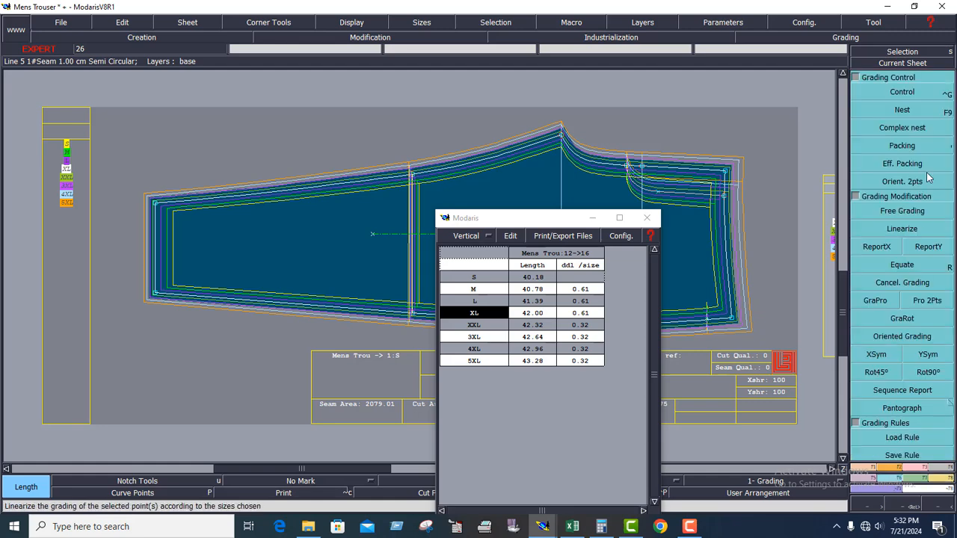
{"action": "left_click", "coordinate": [904, 94]}
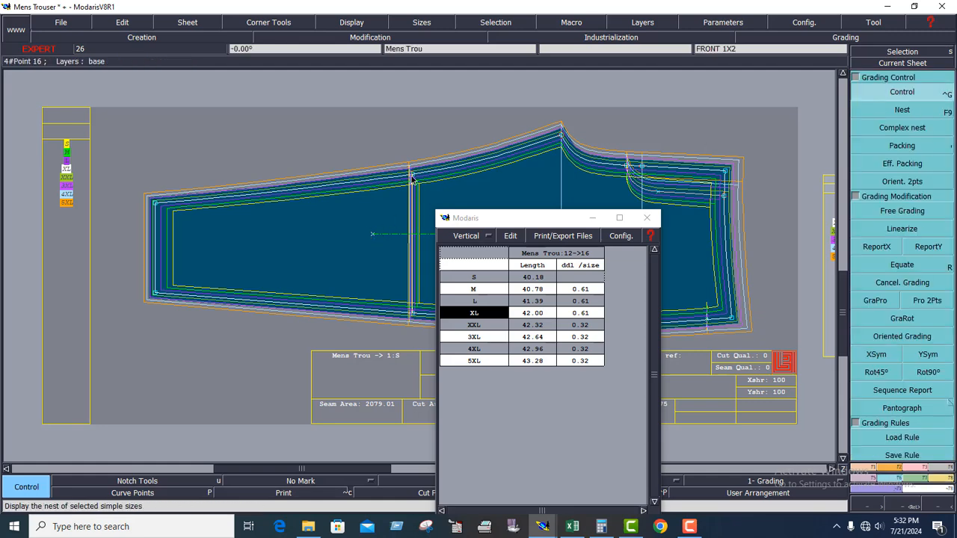
{"action": "left_click", "coordinate": [729, 178]}
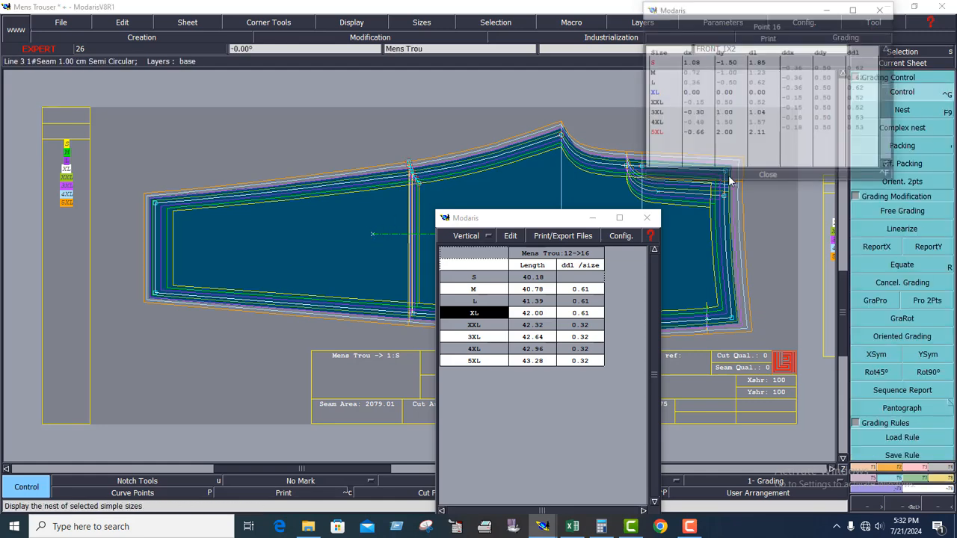
{"action": "left_click", "coordinate": [805, 99]}
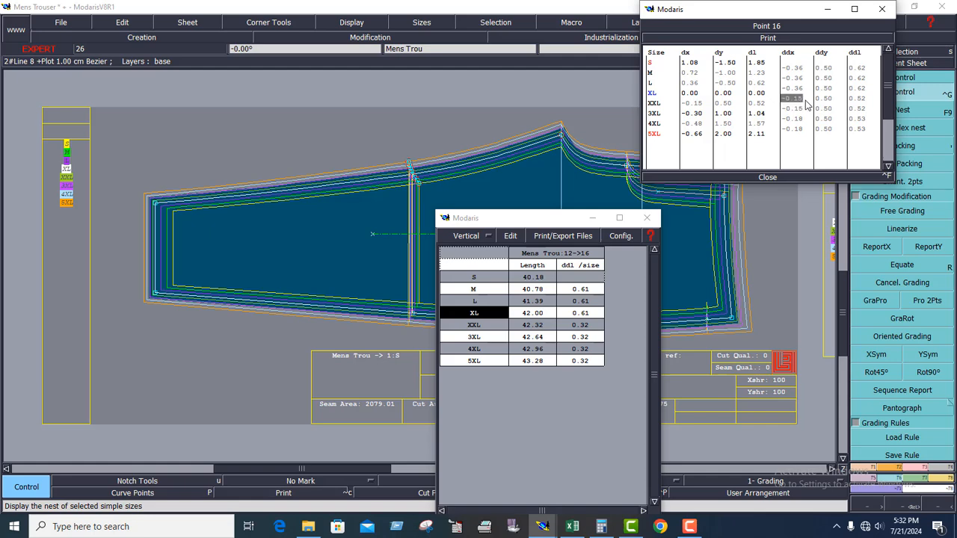
{"action": "type", "text": "-0.17"}
{"action": "key", "text": "Return"}
{"action": "type", "text": "-0.17"}
{"action": "key", "text": "Return"}
{"action": "type", "text": "-0.2"}
{"action": "key", "text": "Return"}
{"action": "type", "text": "-0.2"}
{"action": "key", "text": "Return"}
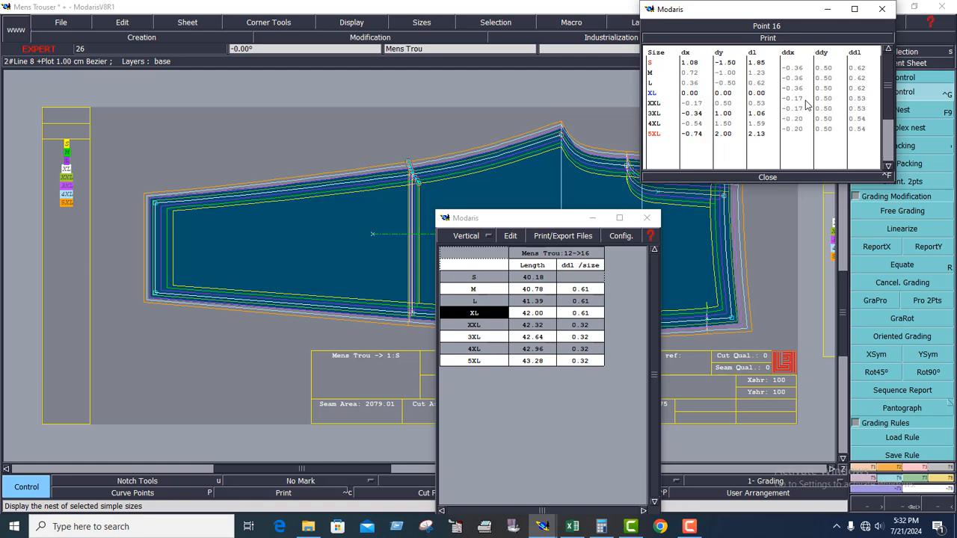
{"action": "left_click", "coordinate": [771, 178]}
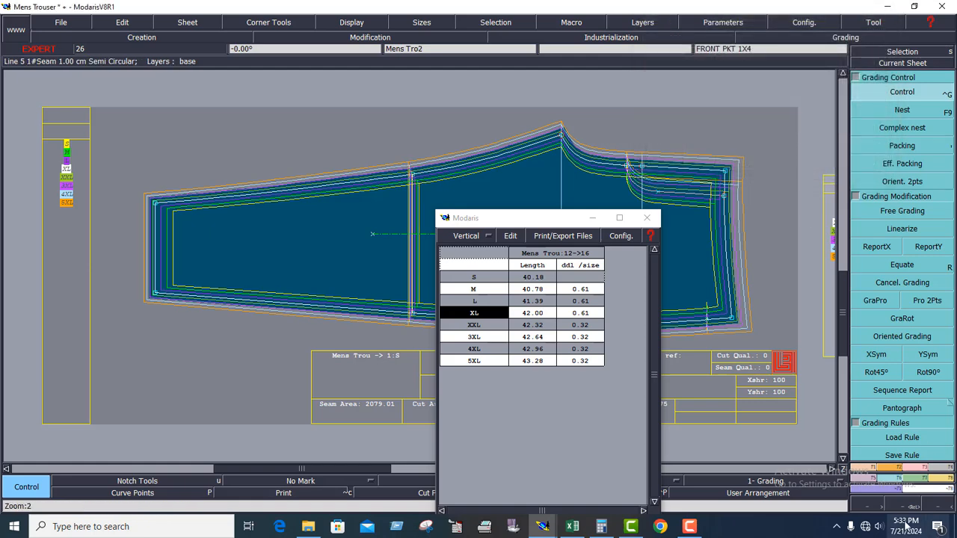
Remeasure the hem-to-knee inseam length and check the spreadsheet increments for the larger sizes.
{"action": "left_click", "coordinate": [940, 479]}
{"action": "left_click", "coordinate": [883, 112]}
{"action": "left_click", "coordinate": [155, 203]}
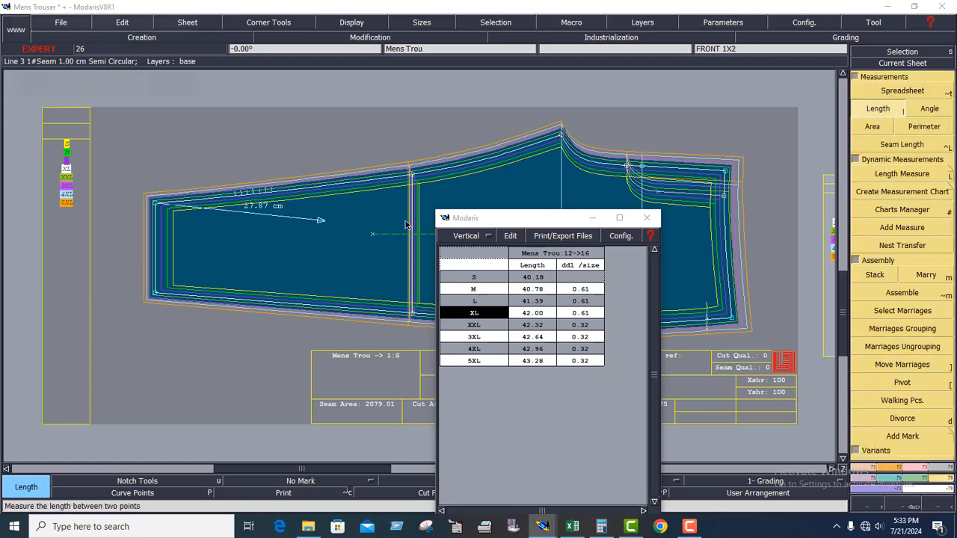
{"action": "left_click", "coordinate": [411, 179]}
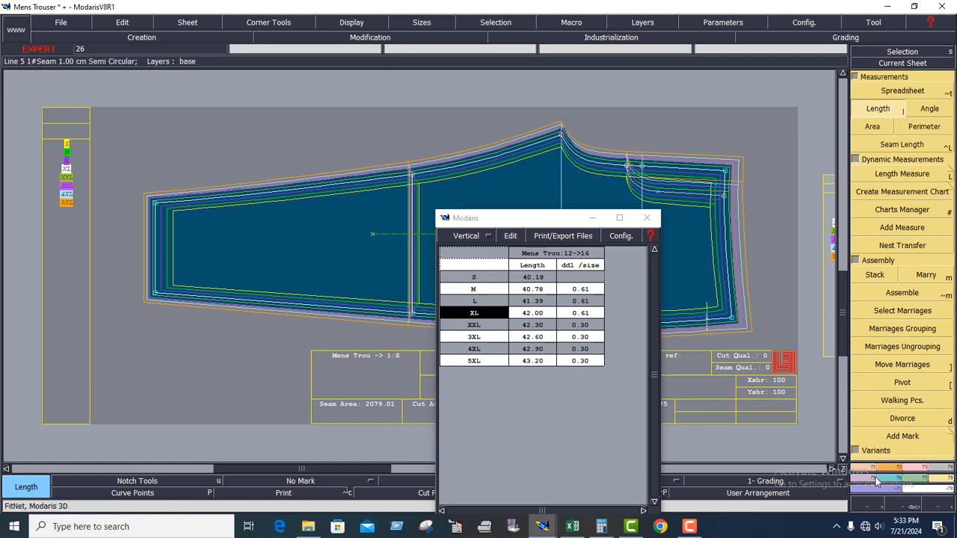
Set the inseam knee point's ddx to -0.37 for each interval from XL down to S.
{"action": "left_click", "coordinate": [893, 483]}
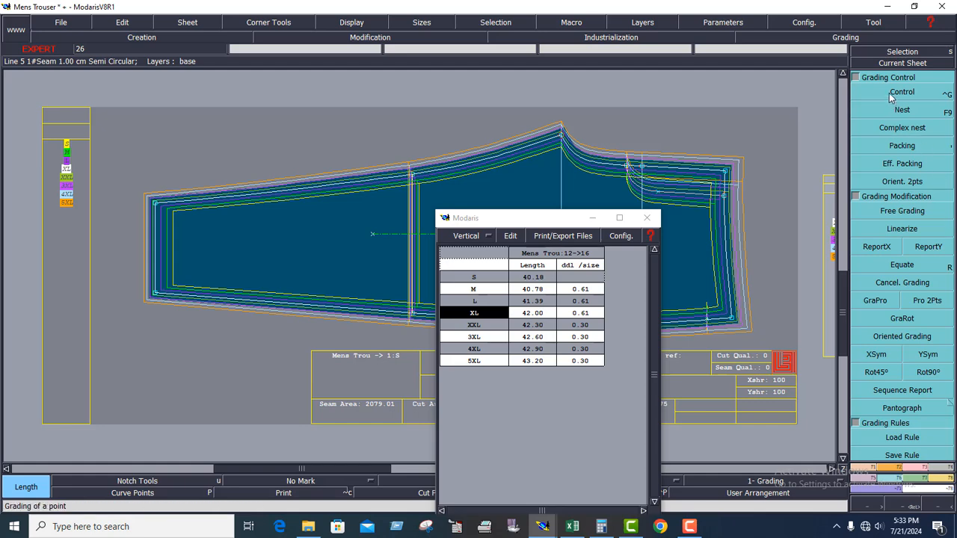
{"action": "left_click", "coordinate": [898, 93]}
{"action": "left_click", "coordinate": [419, 178]}
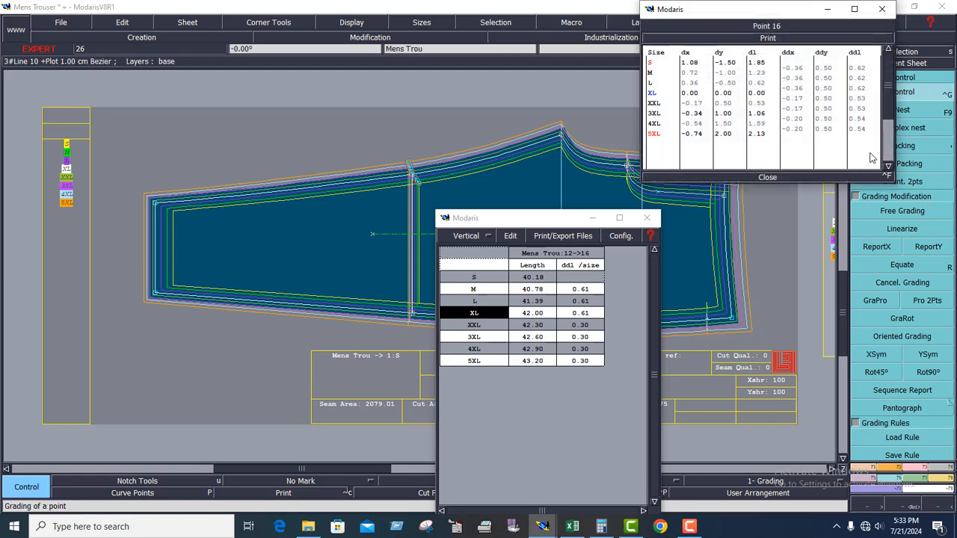
{"action": "left_click", "coordinate": [801, 89]}
{"action": "type", "text": "-"}
{"action": "key", "text": "Return"}
{"action": "type", "text": "-0.3"}
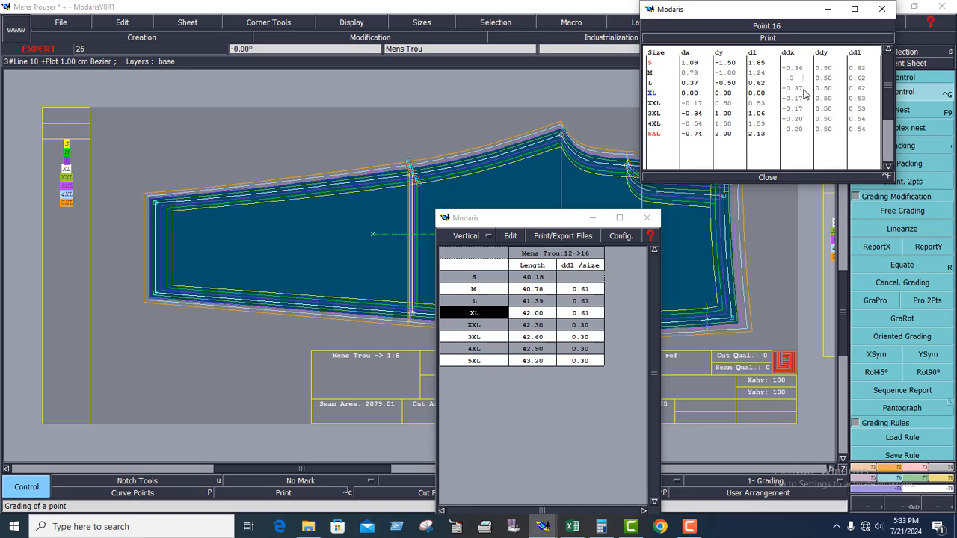
{"action": "type", "text": "7"}
{"action": "key", "text": "Return"}
{"action": "type", "text": "-0.37"}
{"action": "key", "text": "Return"}
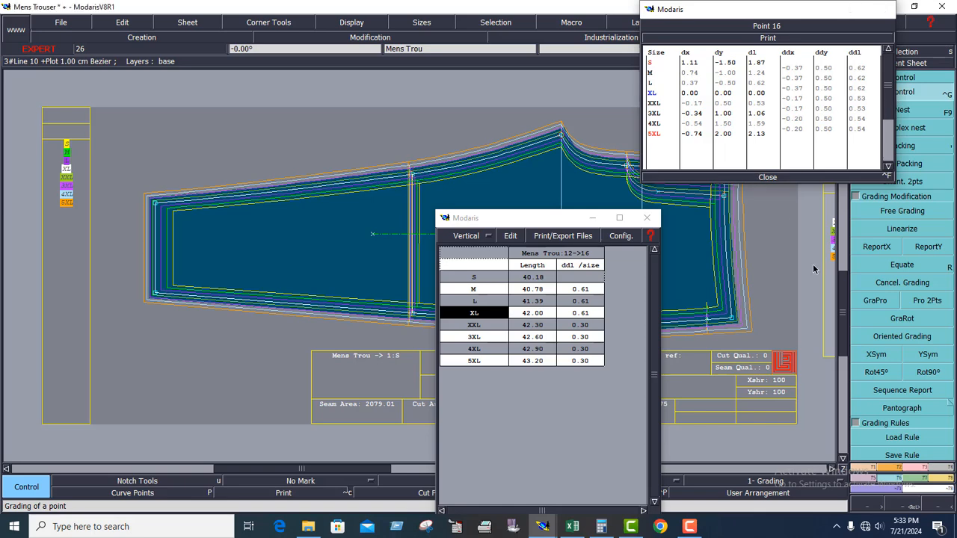
{"action": "left_click", "coordinate": [764, 179]}
Measure the inseam from hem corner to knee point again and move the spreadsheet aside to review all sizes.
{"action": "scroll", "coordinate": [935, 120], "scroll_direction": "down", "scroll_amount": 5}
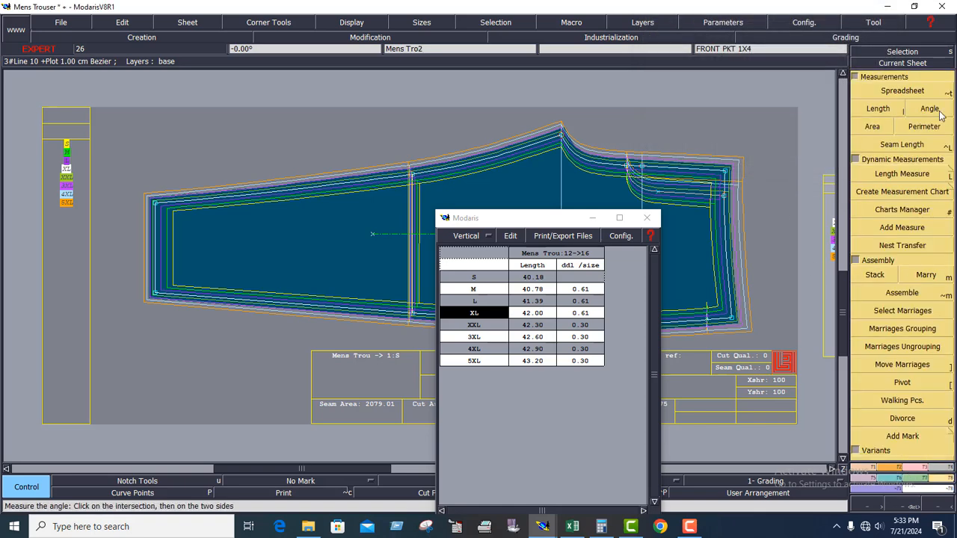
{"action": "left_click", "coordinate": [887, 109]}
{"action": "left_click", "coordinate": [156, 207]}
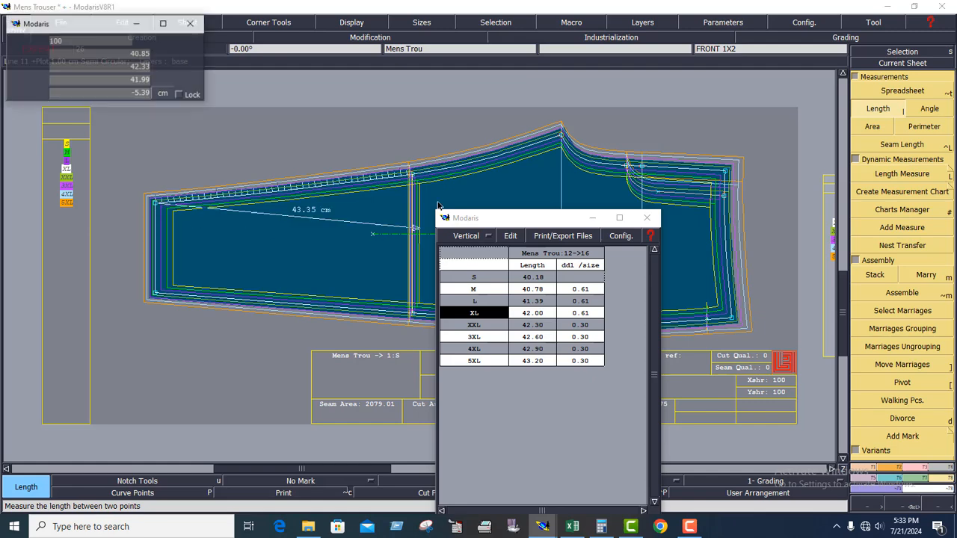
{"action": "left_click", "coordinate": [412, 177]}
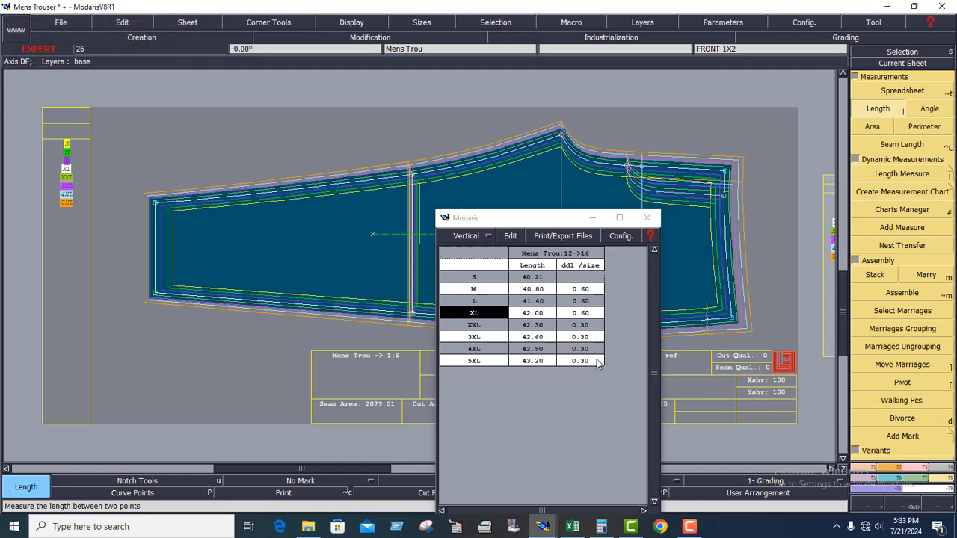
{"action": "left_click", "coordinate": [566, 219]}
{"action": "left_click_drag", "start_coordinate": [549, 223], "coordinate": [388, 148]}
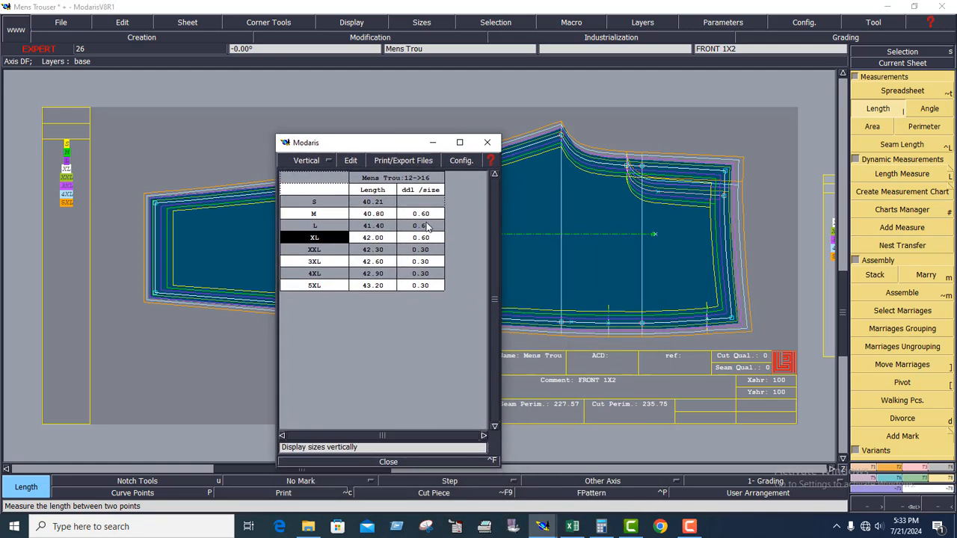
Switch to the Excel chart and check the knee height increments for the larger sizes and for F24 back to D24.
{"action": "left_click", "coordinate": [572, 527]}
{"action": "left_click", "coordinate": [913, 10]}
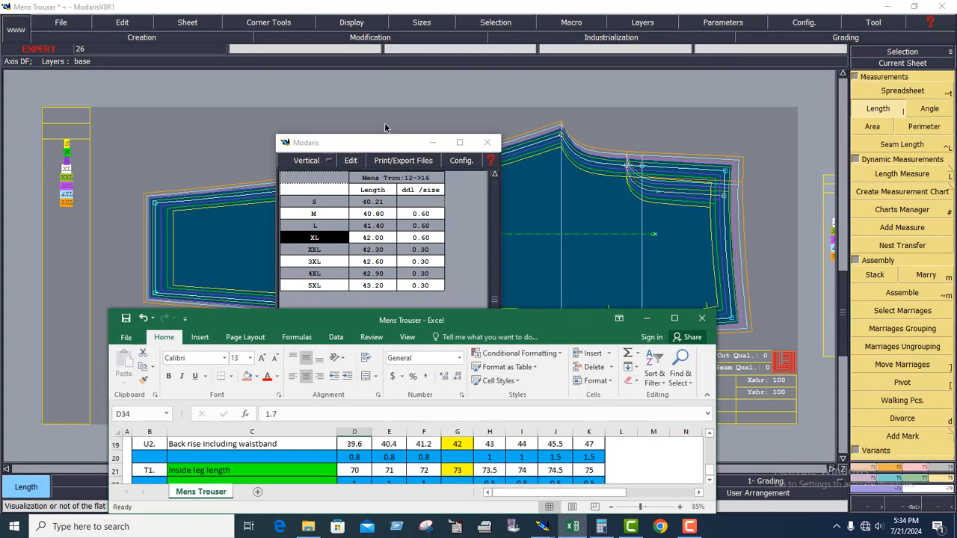
{"action": "left_click_drag", "start_coordinate": [533, 320], "coordinate": [590, 189]}
{"action": "left_click", "coordinate": [732, 188]}
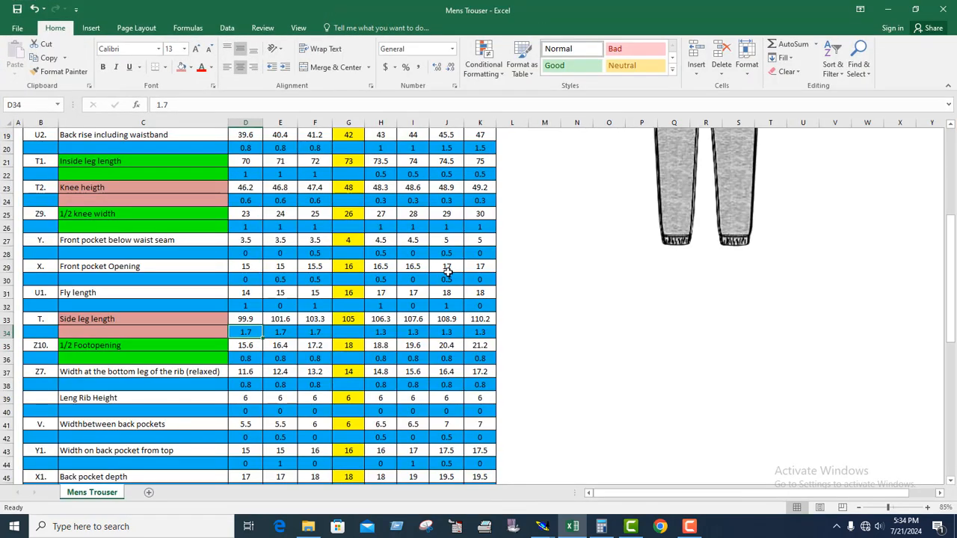
{"action": "scroll", "coordinate": [376, 291], "scroll_direction": "up", "scroll_amount": 1}
{"action": "scroll", "coordinate": [202, 270], "scroll_direction": "up", "scroll_amount": 1}
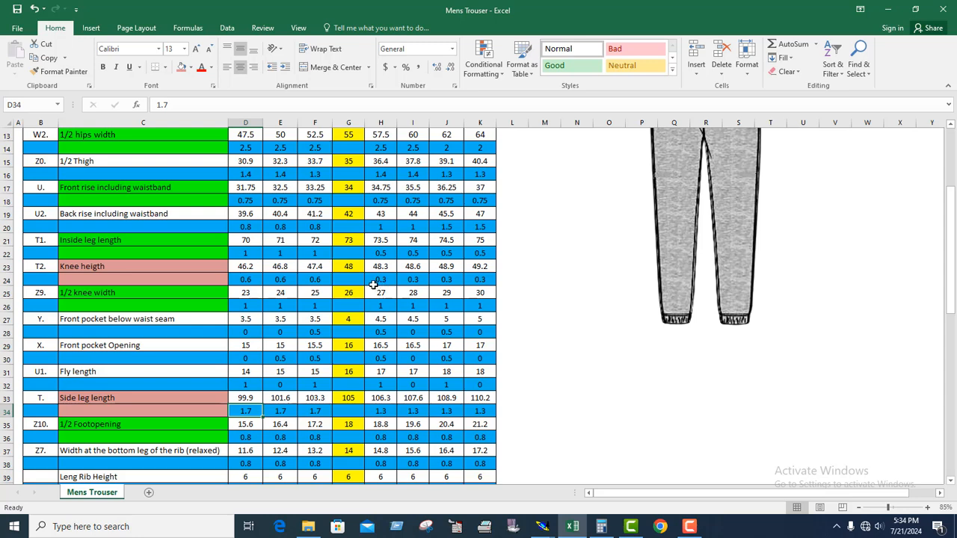
{"action": "left_click_drag", "start_coordinate": [373, 280], "coordinate": [476, 280]}
{"action": "left_click_drag", "start_coordinate": [315, 279], "coordinate": [246, 279]}
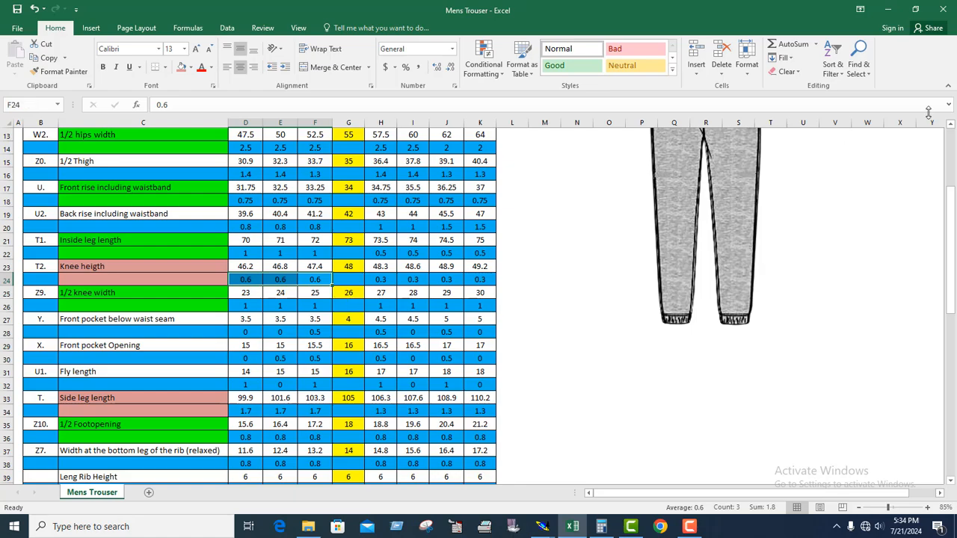
Back in Modaris, empty the measurement table and minimize the spreadsheet.
{"action": "left_click", "coordinate": [889, 10]}
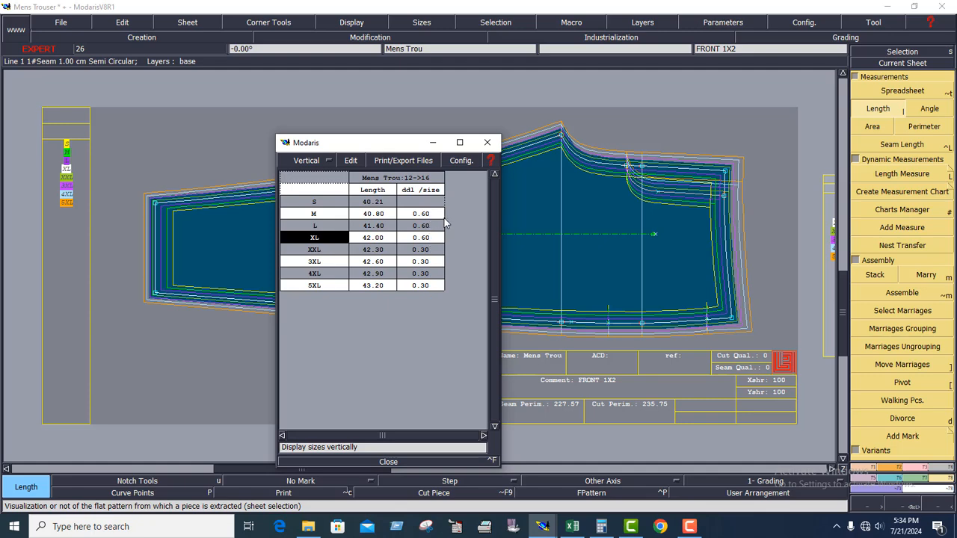
{"action": "left_click", "coordinate": [348, 161]}
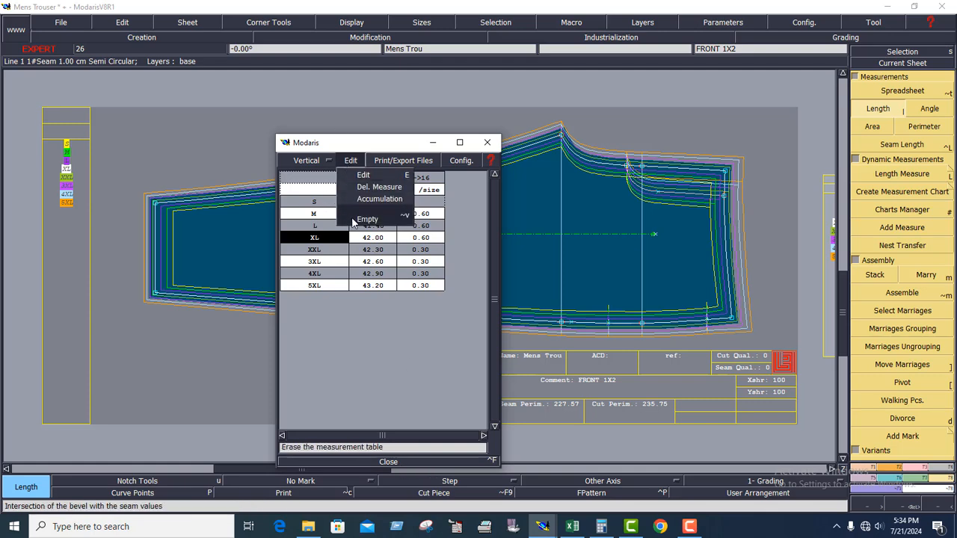
{"action": "left_click", "coordinate": [366, 219]}
{"action": "left_click", "coordinate": [433, 142]}
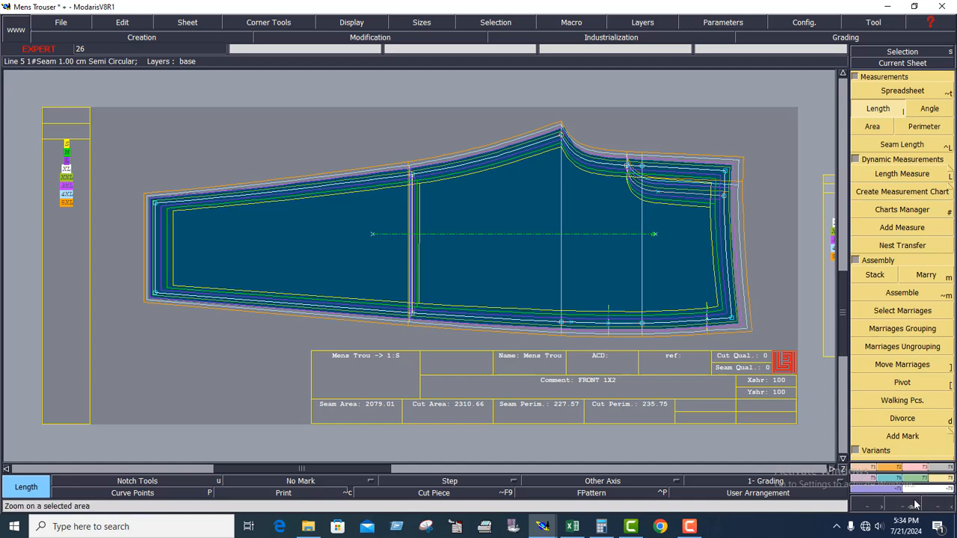
Grade the side seam notch near the waist proportionally between the hip line point and the waist corner with GraPro.
{"action": "left_click", "coordinate": [899, 483]}
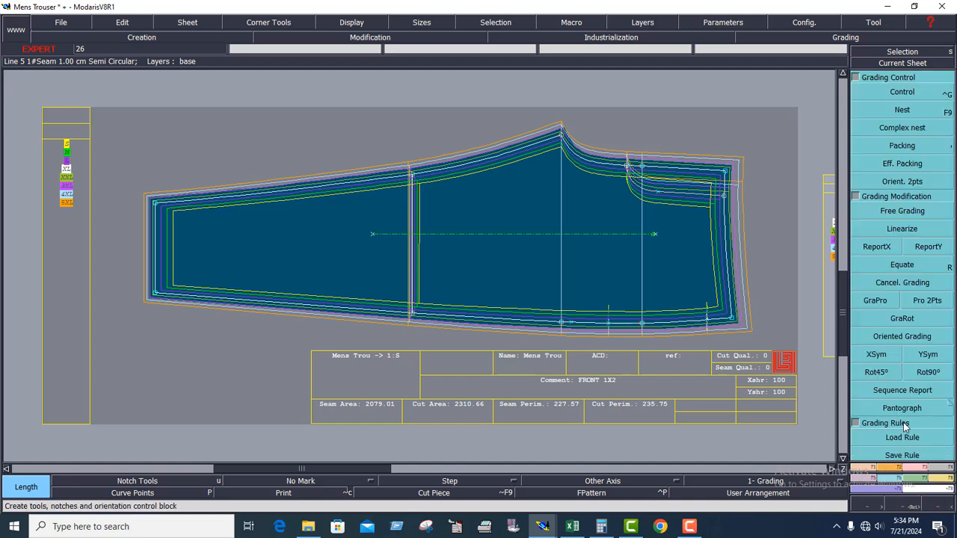
{"action": "left_click", "coordinate": [877, 254]}
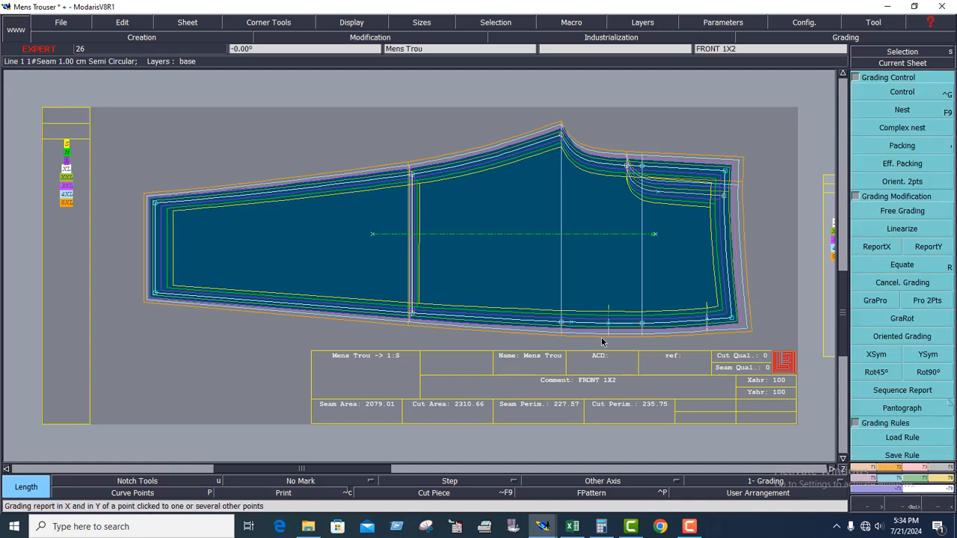
{"action": "left_click", "coordinate": [883, 255]}
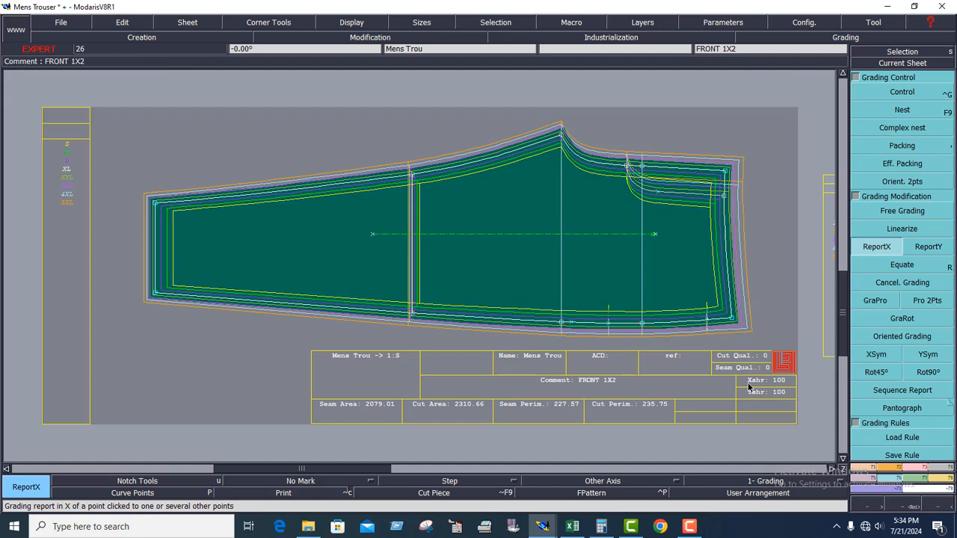
{"action": "left_click", "coordinate": [910, 508]}
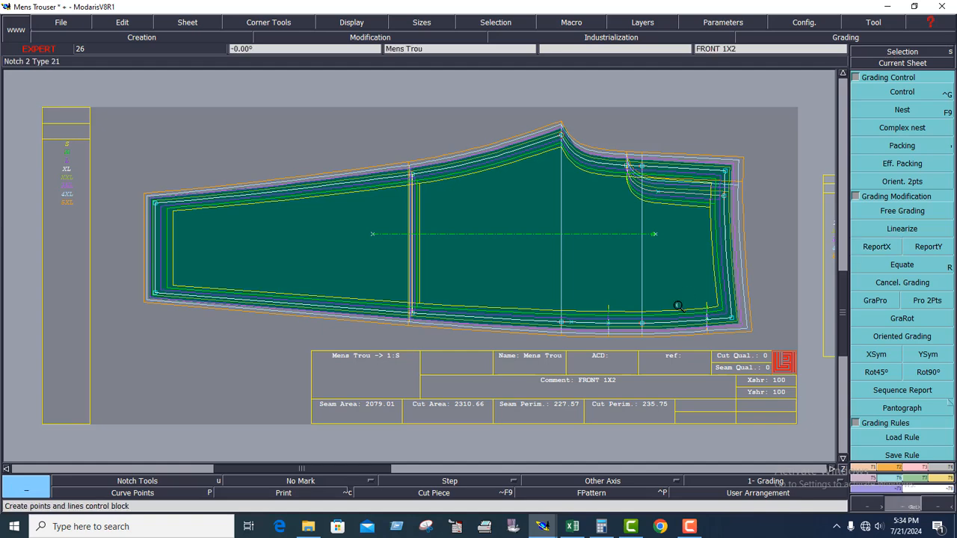
{"action": "left_click", "coordinate": [658, 306]}
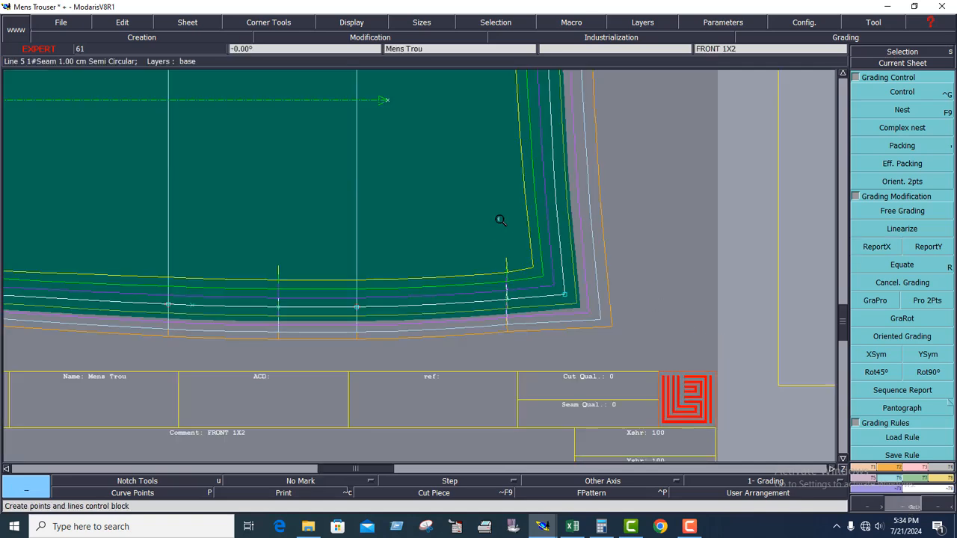
{"action": "left_click", "coordinate": [651, 406]}
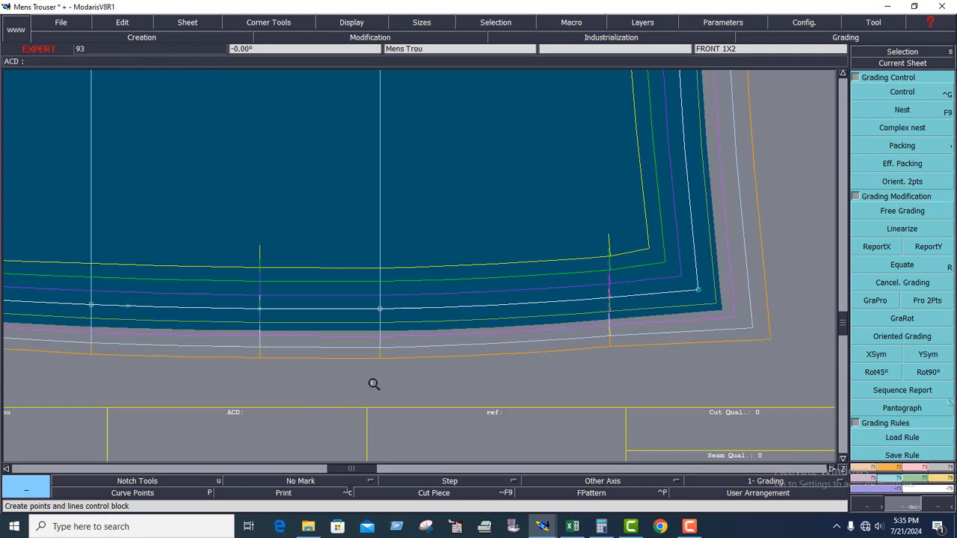
{"action": "left_click", "coordinate": [871, 300]}
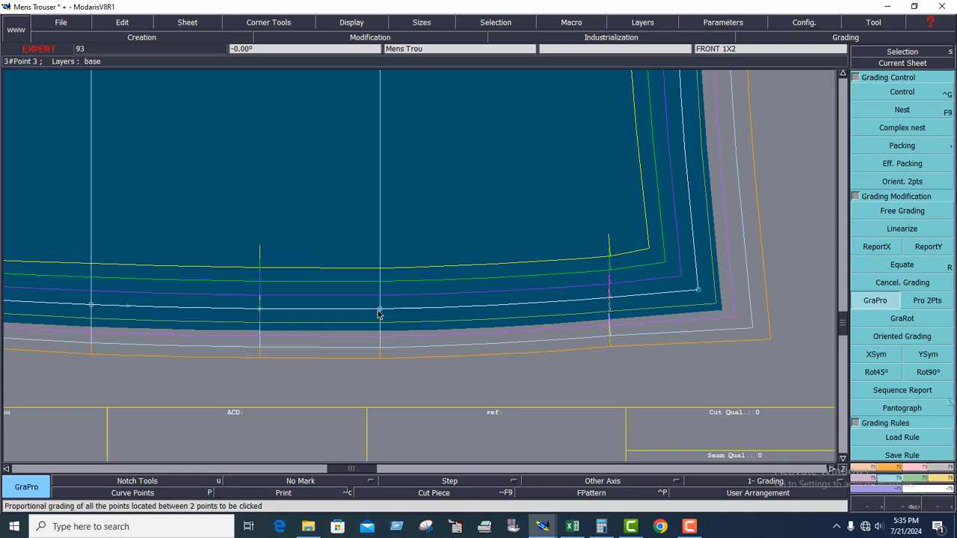
{"action": "left_click", "coordinate": [698, 293]}
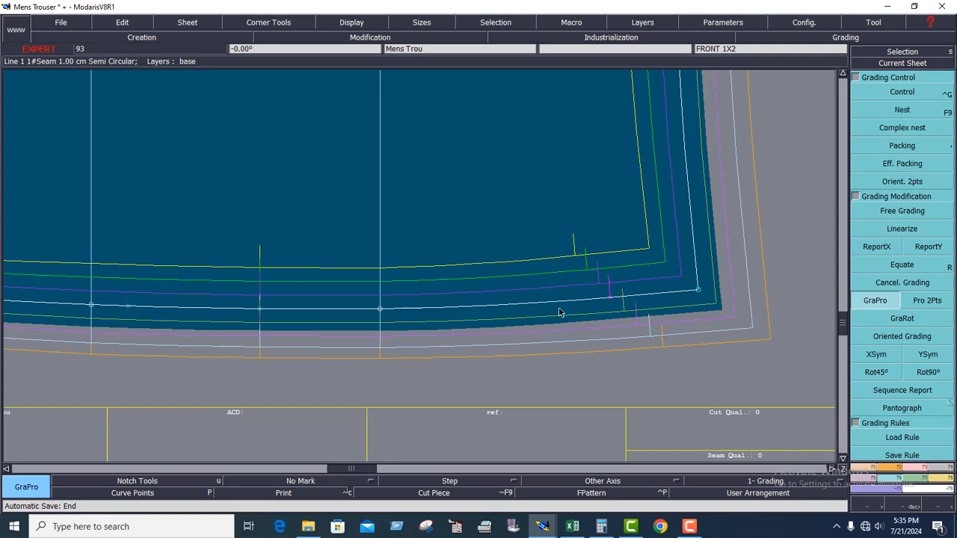
Select all sizes, measure the side seam from hem corner to waist corner, and list the lengths in the measurement spreadsheet.
{"action": "left_click", "coordinate": [902, 64]}
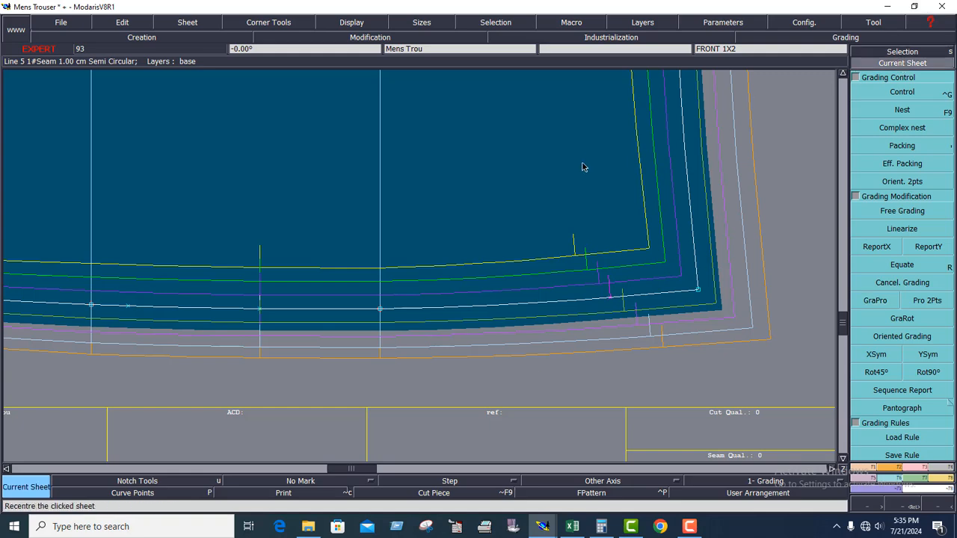
{"action": "left_click", "coordinate": [584, 166]}
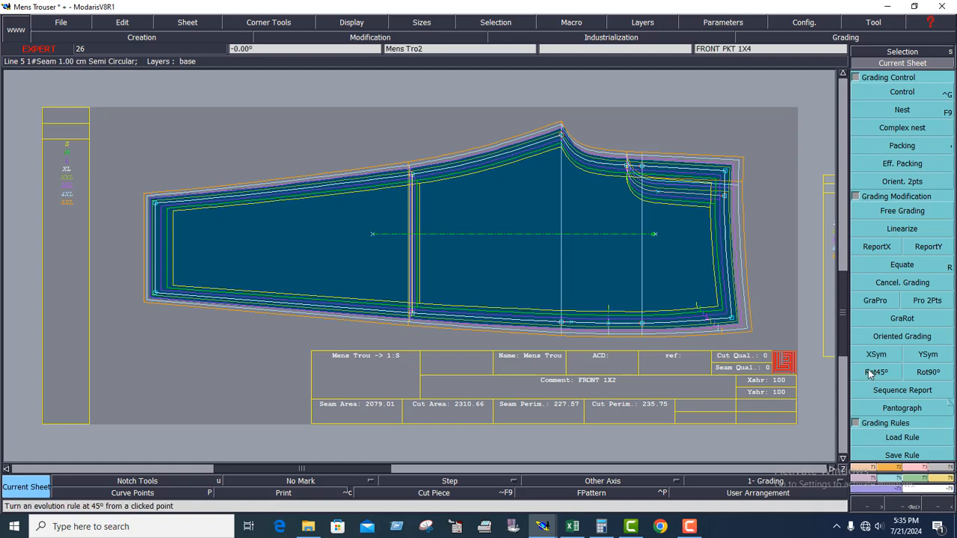
{"action": "left_click", "coordinate": [941, 480]}
{"action": "left_click", "coordinate": [902, 227]}
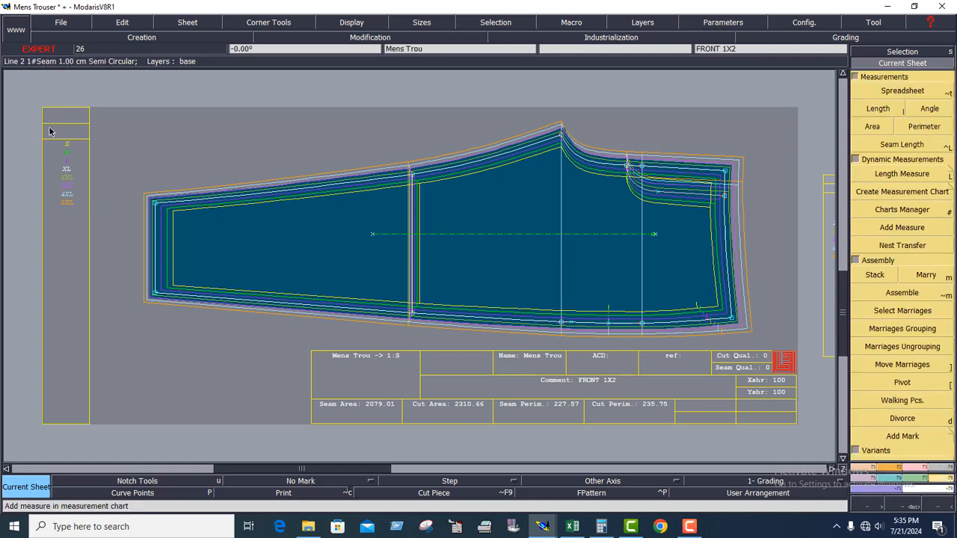
{"action": "left_click_drag", "start_coordinate": [87, 244], "coordinate": [50, 128]}
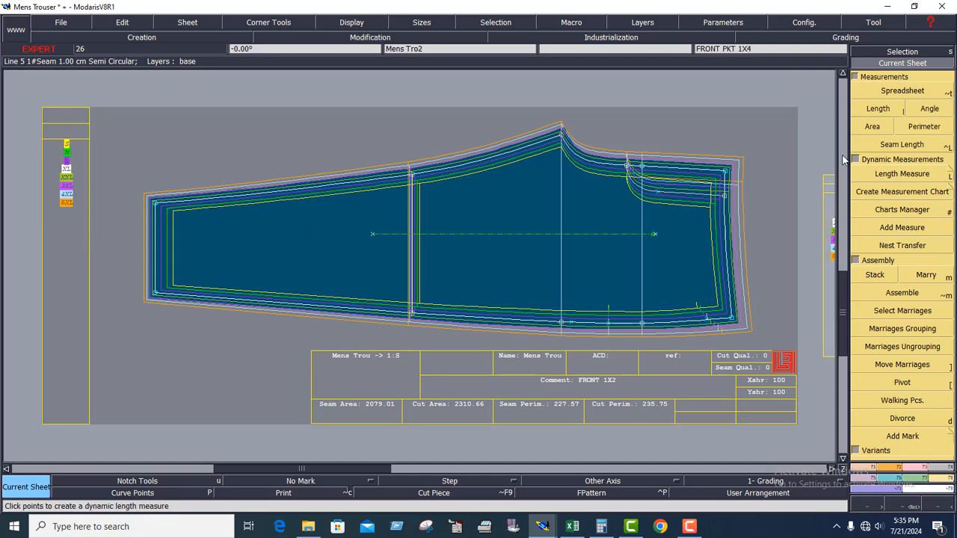
{"action": "left_click", "coordinate": [882, 109]}
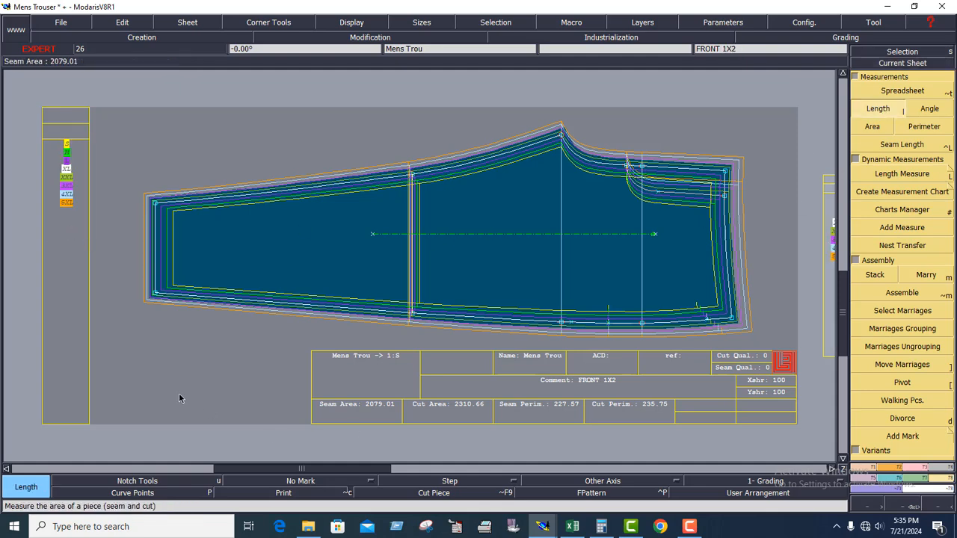
{"action": "left_click", "coordinate": [154, 297]}
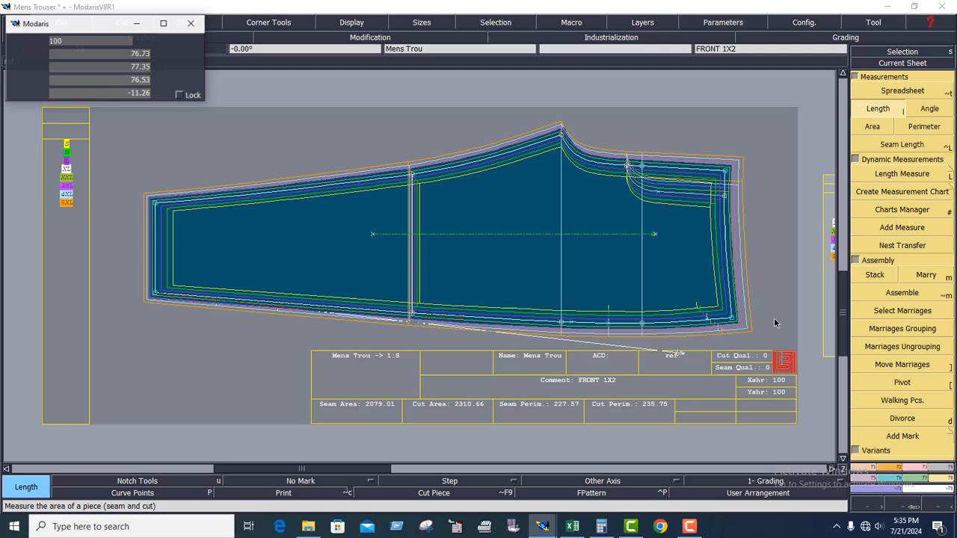
{"action": "left_click", "coordinate": [732, 319]}
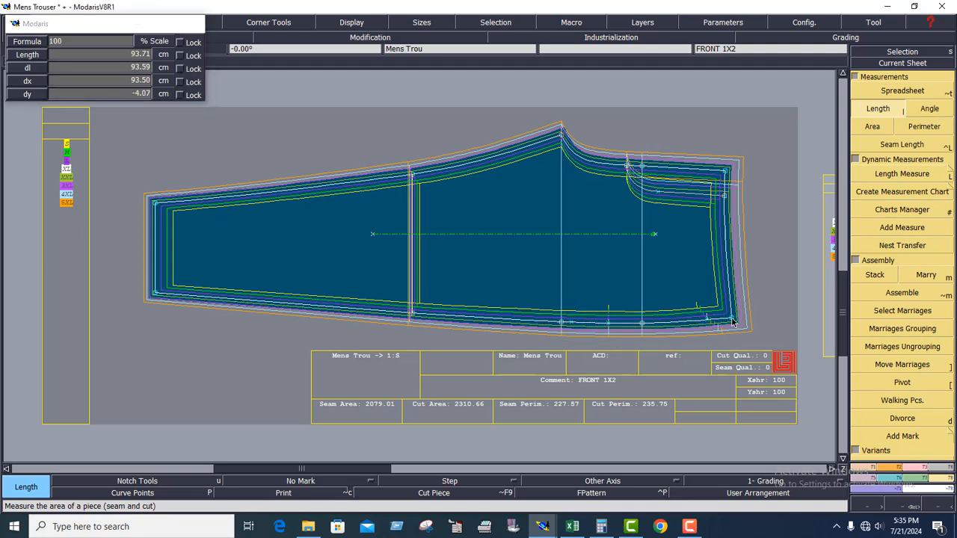
{"action": "left_click", "coordinate": [909, 93]}
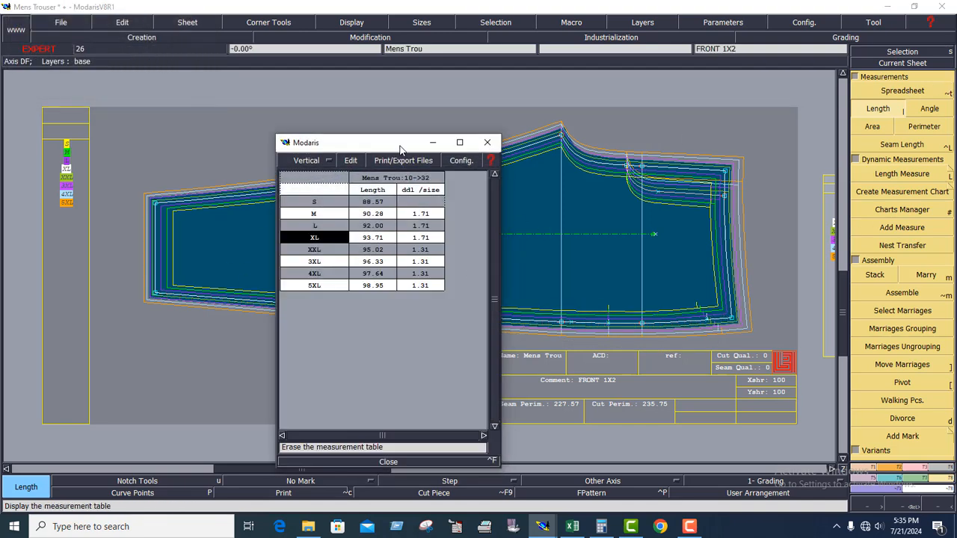
{"action": "left_click_drag", "start_coordinate": [399, 148], "coordinate": [274, 207]}
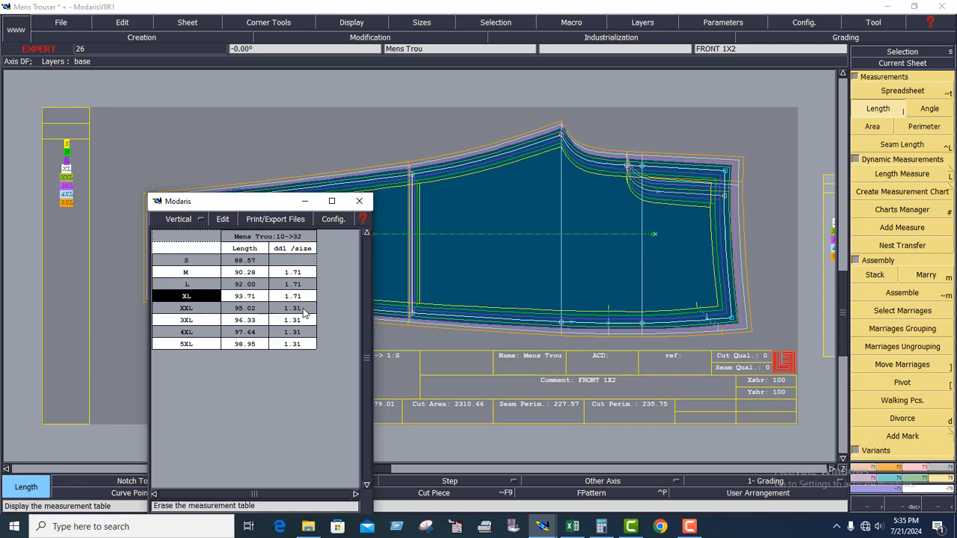
Switch to the Excel chart, check the side leg length increments for the sizes above the base, and return to Modaris.
{"action": "left_click", "coordinate": [572, 527]}
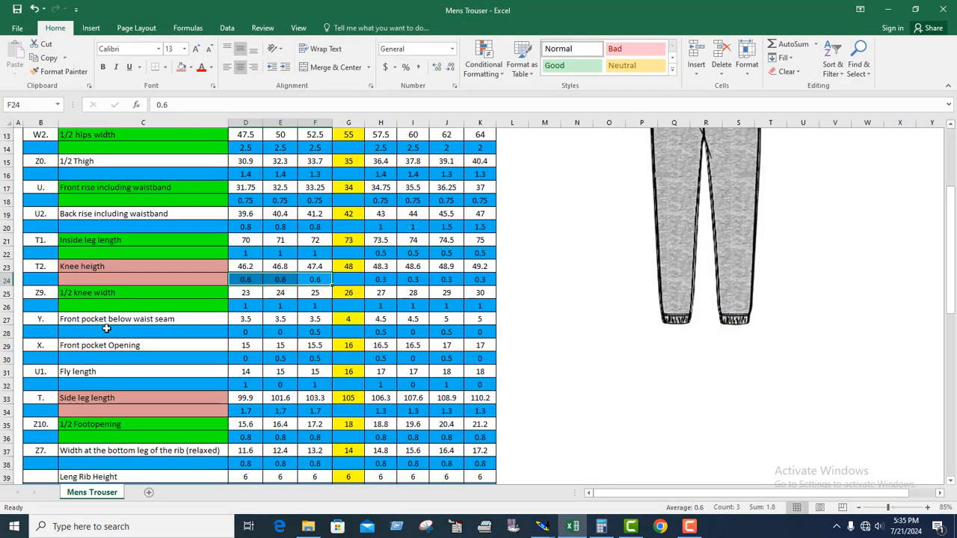
{"action": "scroll", "coordinate": [116, 329], "scroll_direction": "down", "scroll_amount": 2}
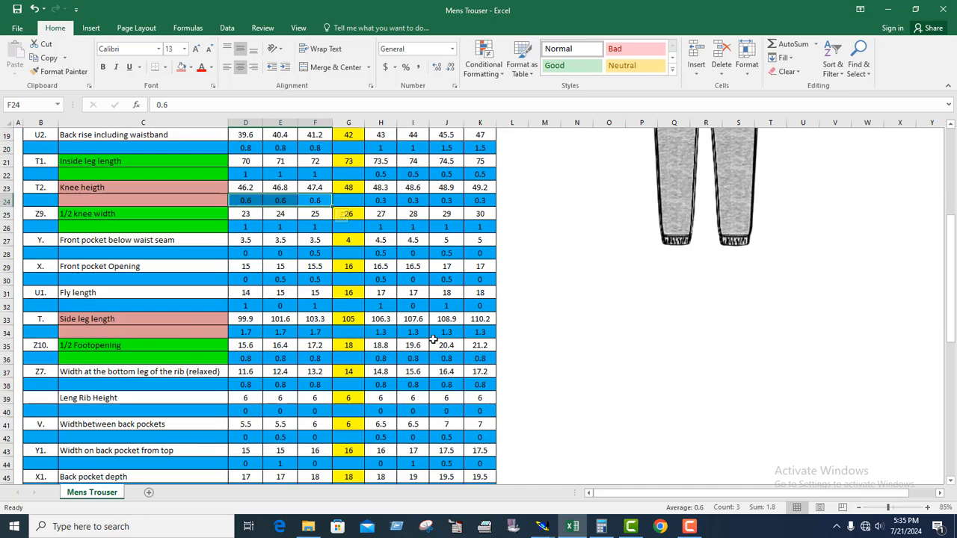
{"action": "left_click", "coordinate": [381, 334]}
{"action": "left_click", "coordinate": [413, 333]}
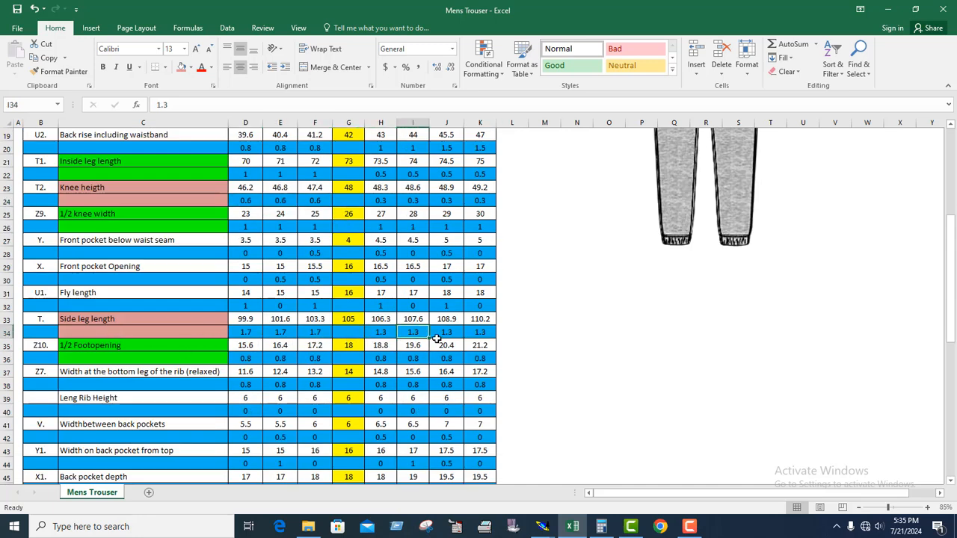
{"action": "left_click", "coordinate": [446, 333]}
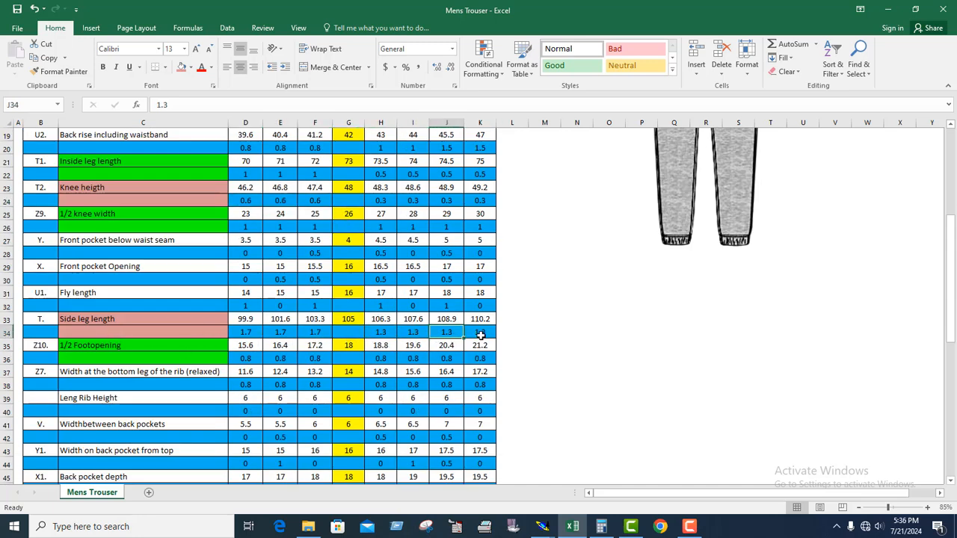
{"action": "left_click", "coordinate": [887, 9]}
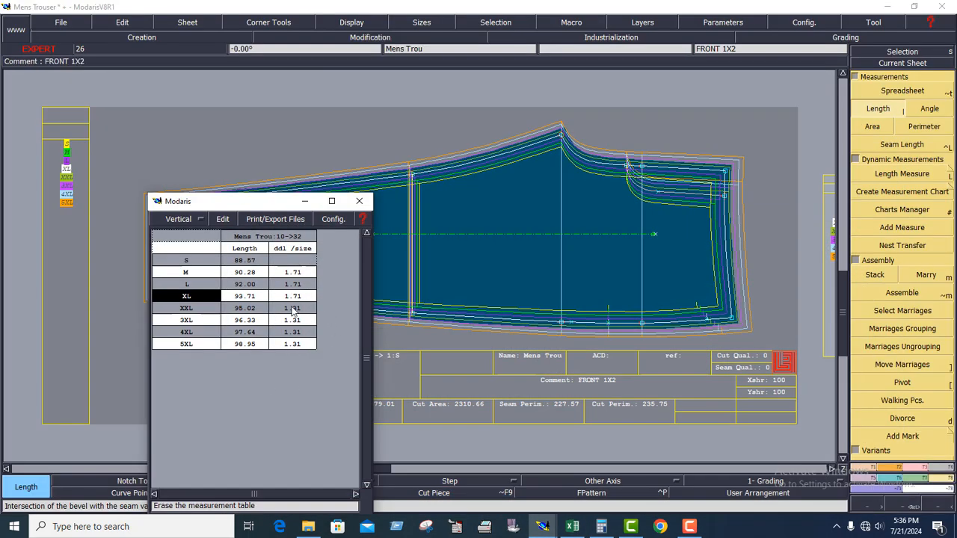
Set the side seam waist corner's ddy to -0.64 for the XL to XXL interval in its grading table.
{"action": "left_click_drag", "start_coordinate": [276, 202], "coordinate": [309, 223]}
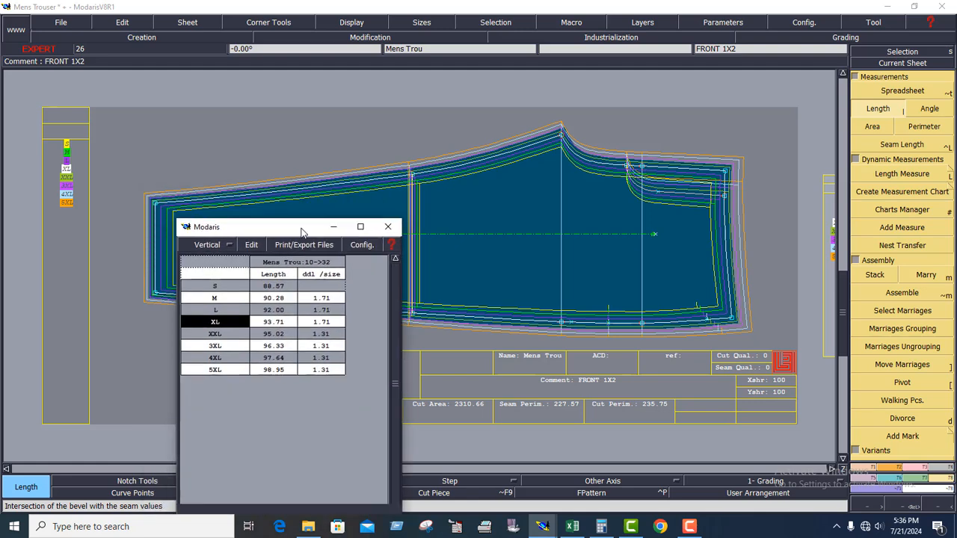
{"action": "left_click", "coordinate": [895, 482]}
{"action": "left_click", "coordinate": [910, 94]}
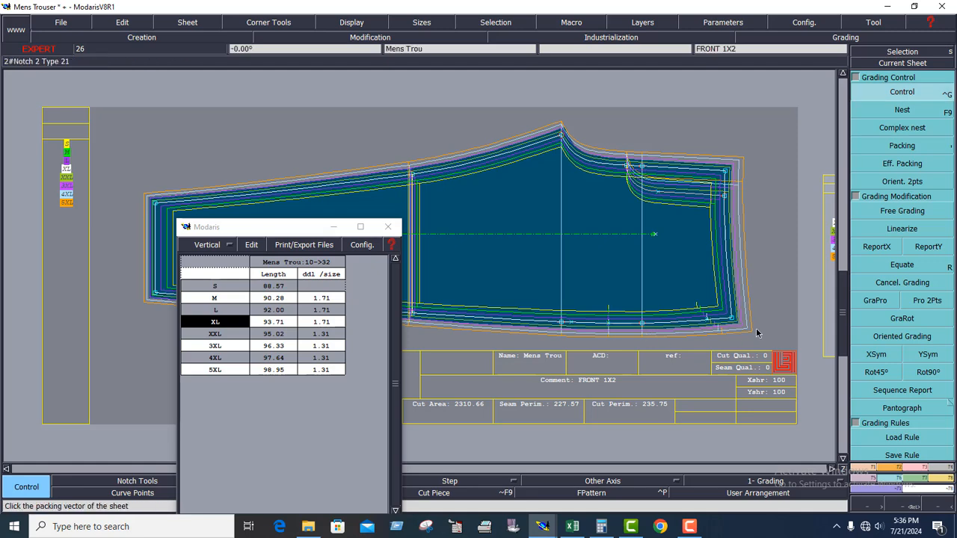
{"action": "left_click", "coordinate": [734, 323]}
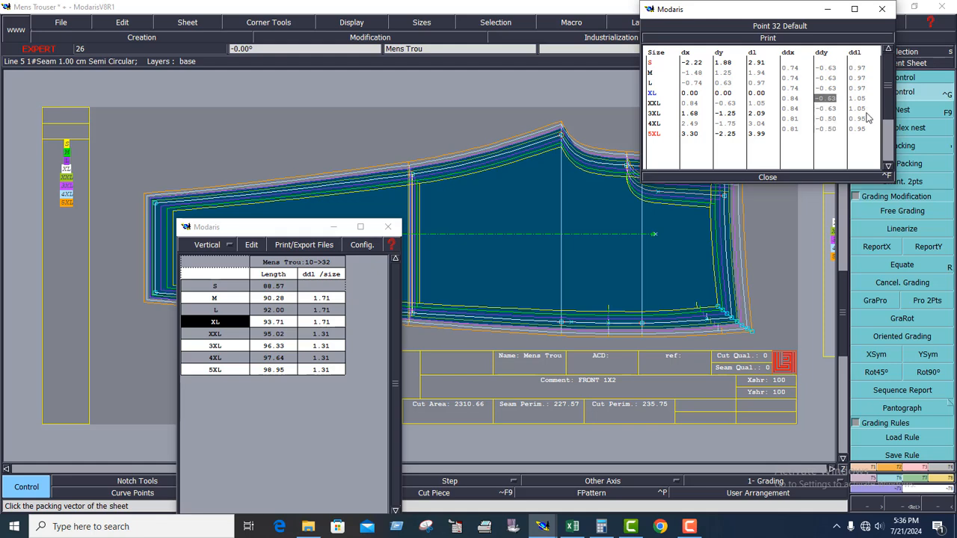
{"action": "type", "text": "-"}
{"action": "key", "text": "Return"}
Measure the side seam from hem corner to waist corner again and arrange the grading table and spreadsheet for review.
{"action": "left_click", "coordinate": [291, 228]}
{"action": "left_click_drag", "start_coordinate": [311, 228], "coordinate": [430, 365]}
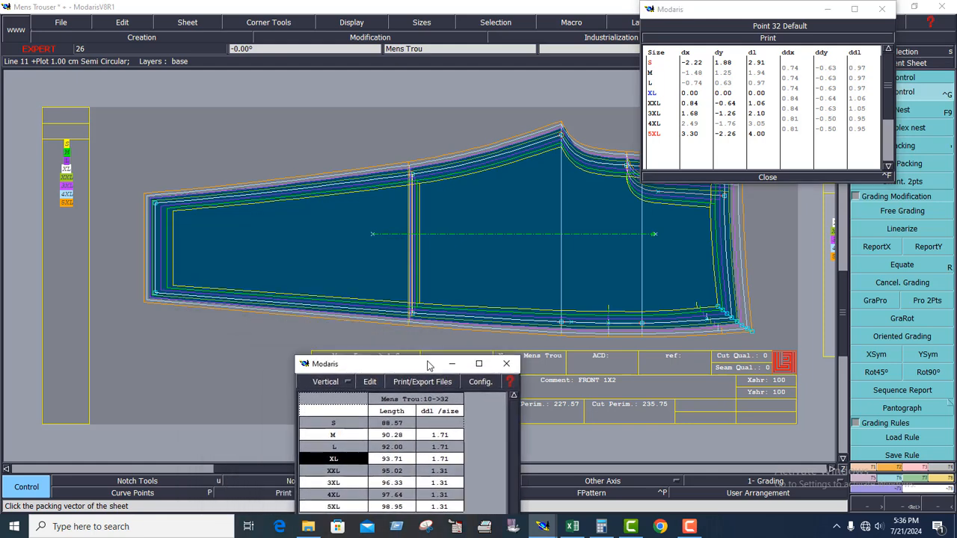
{"action": "left_click", "coordinate": [944, 486]}
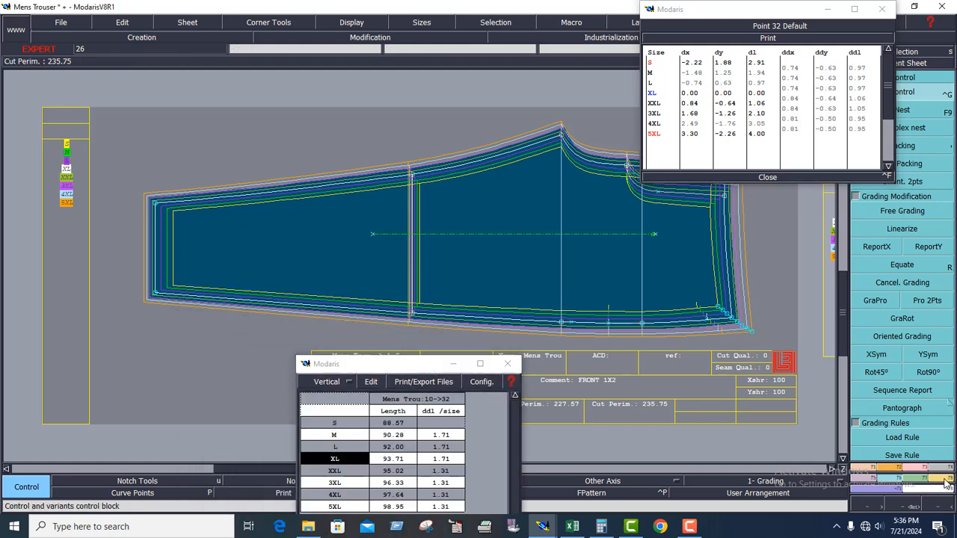
{"action": "left_click", "coordinate": [794, 16]}
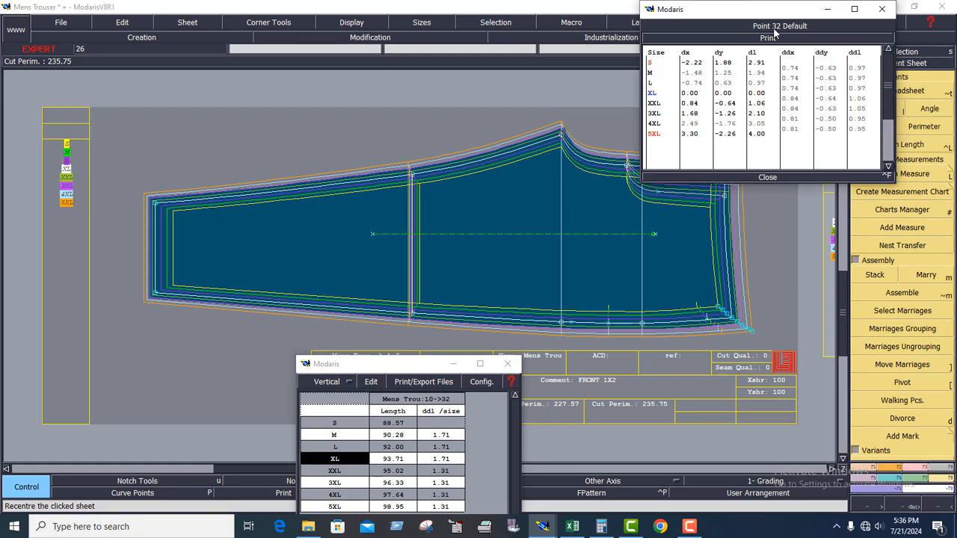
{"action": "left_click_drag", "start_coordinate": [732, 26], "coordinate": [489, 64]}
{"action": "left_click", "coordinate": [878, 108]}
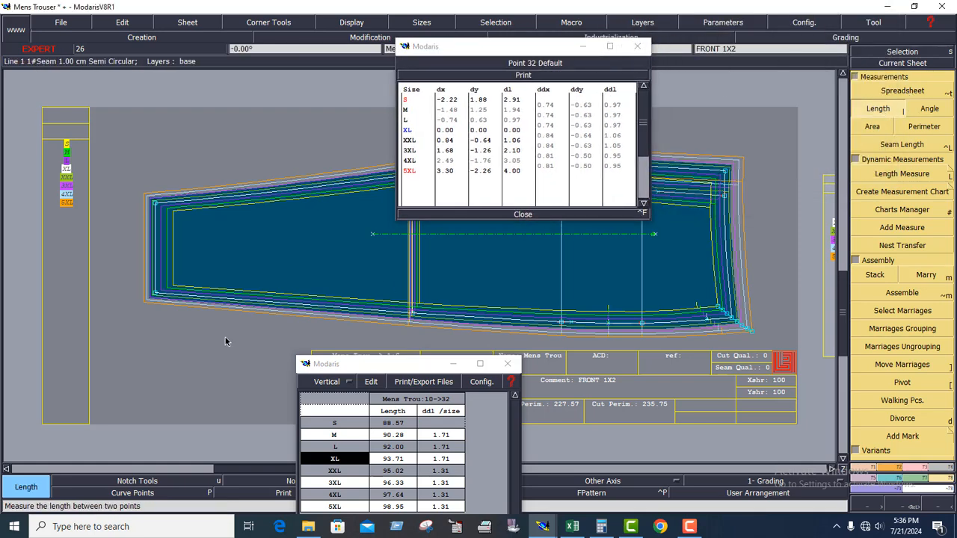
{"action": "left_click", "coordinate": [155, 295]}
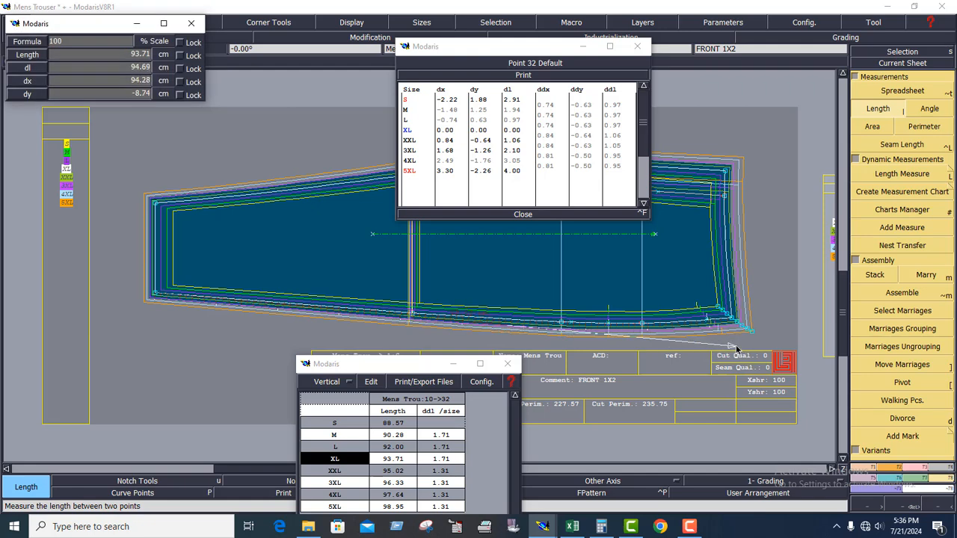
{"action": "left_click", "coordinate": [733, 320]}
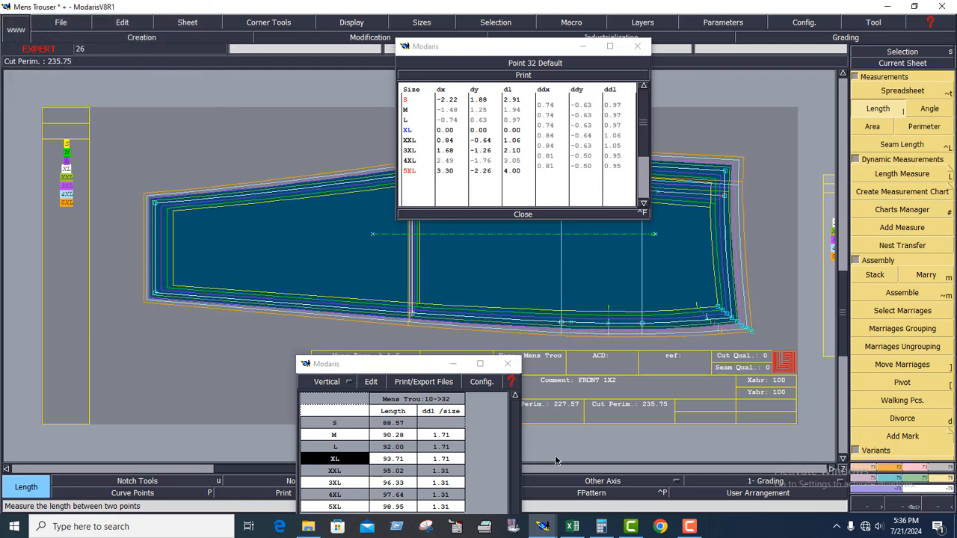
{"action": "left_click", "coordinate": [415, 365]}
{"action": "left_click_drag", "start_coordinate": [401, 360], "coordinate": [370, 213]}
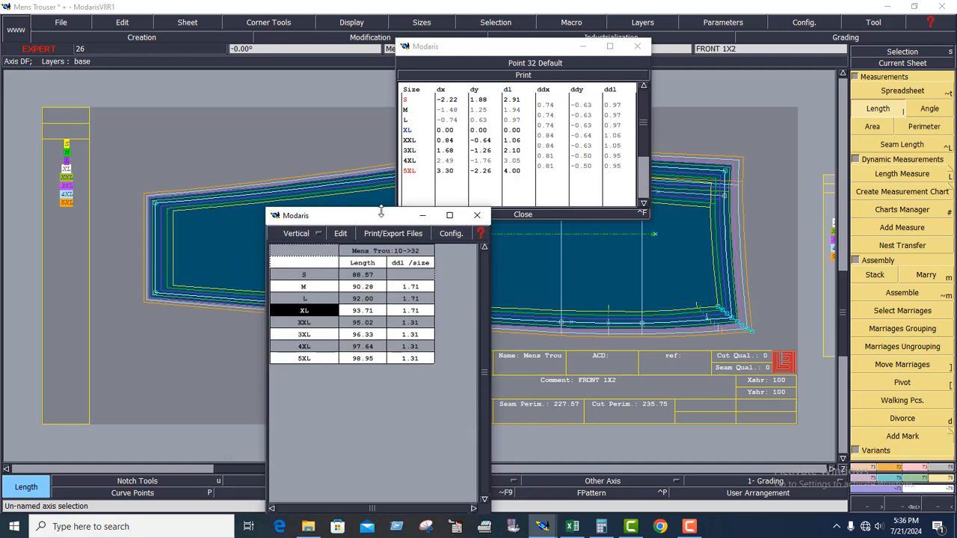
{"action": "left_click_drag", "start_coordinate": [374, 228], "coordinate": [327, 175]}
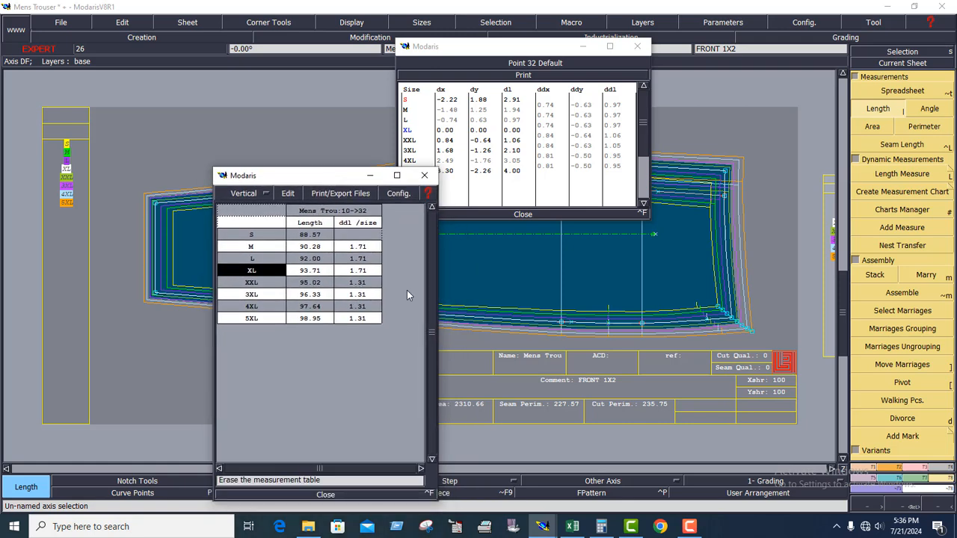
Try a ddx of 0.85 for the XL to XXL interval in the side seam waist corner's grading table.
{"action": "left_click", "coordinate": [898, 478]}
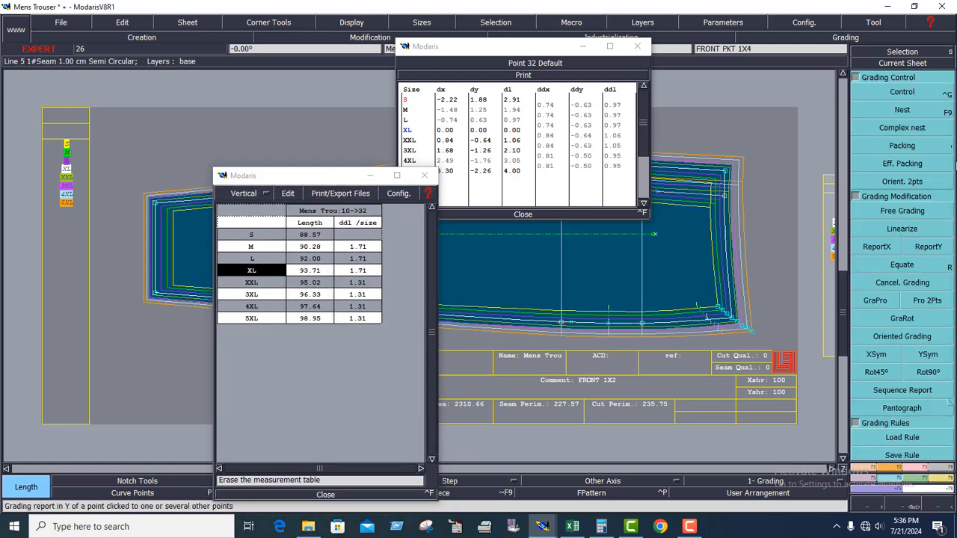
{"action": "left_click", "coordinate": [902, 92]}
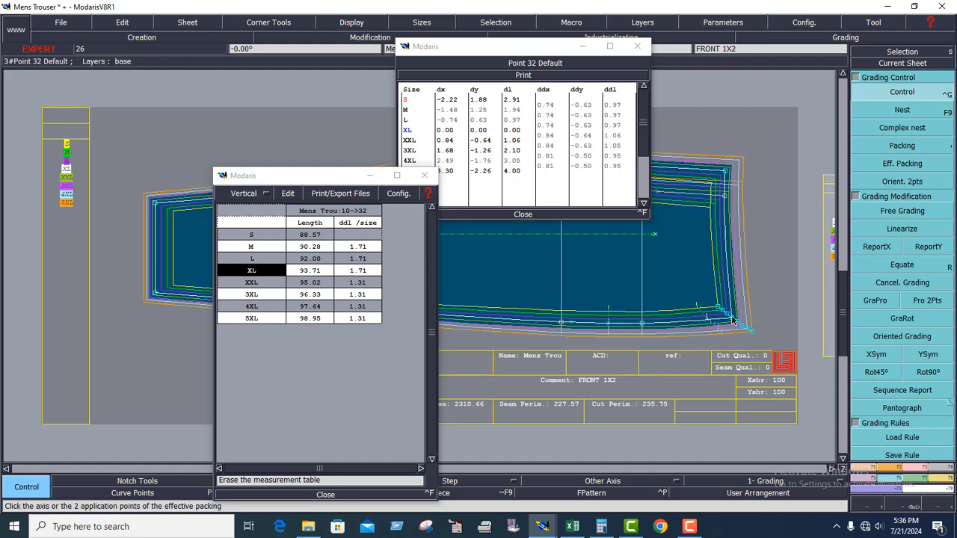
{"action": "left_click", "coordinate": [553, 146]}
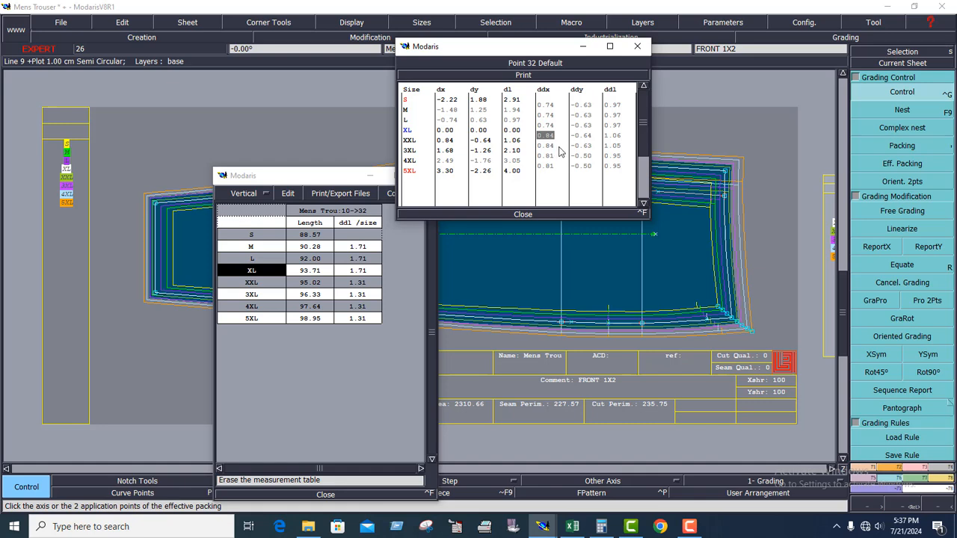
{"action": "type", "text": "0"}
{"action": "key", "text": "Return"}
Measure the side seam from hem corner to waist corner to check the XL to XXL length increment.
{"action": "left_click", "coordinate": [948, 485]}
{"action": "left_click", "coordinate": [878, 108]}
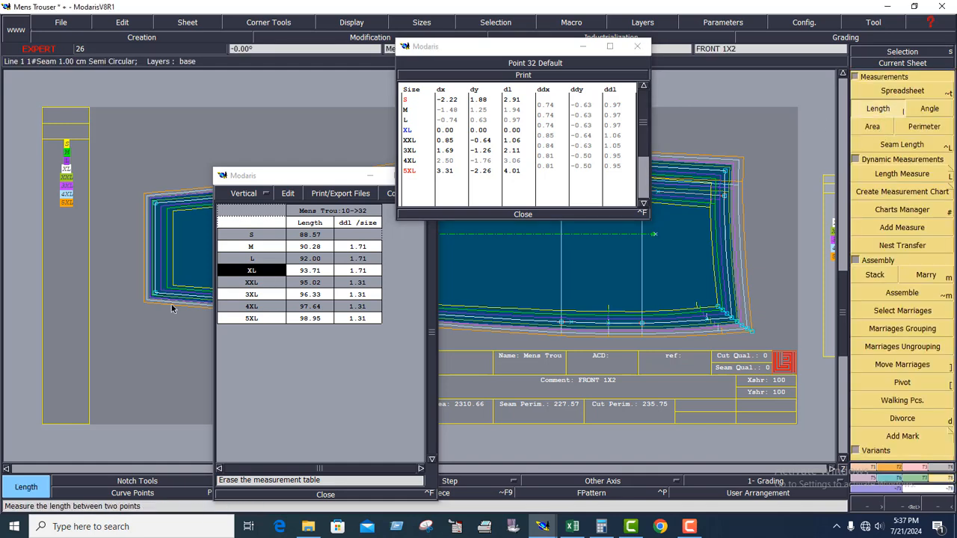
{"action": "left_click", "coordinate": [154, 298]}
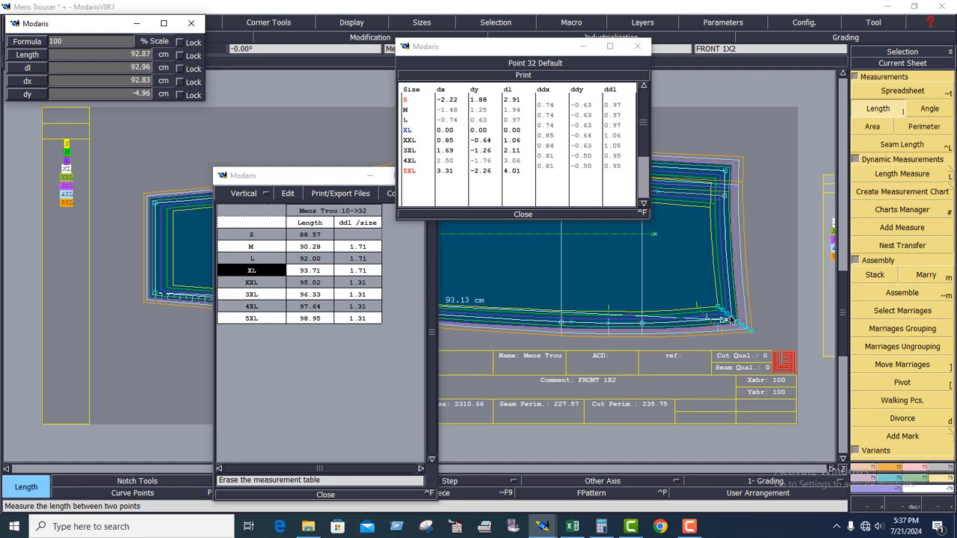
{"action": "left_click", "coordinate": [647, 323]}
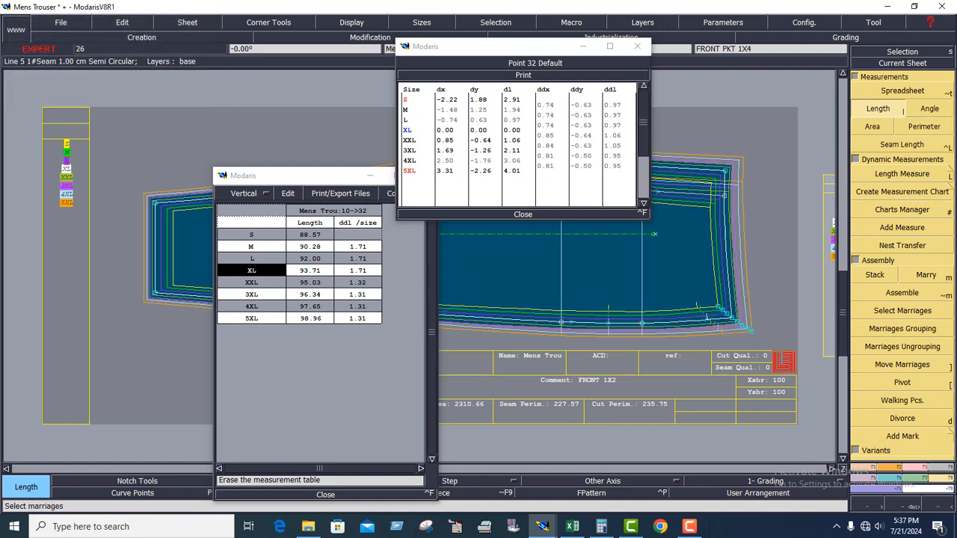
Set the side seam waist corner's ddx to 0.83 for the XL to XXL interval in its grading table.
{"action": "left_click", "coordinate": [897, 479]}
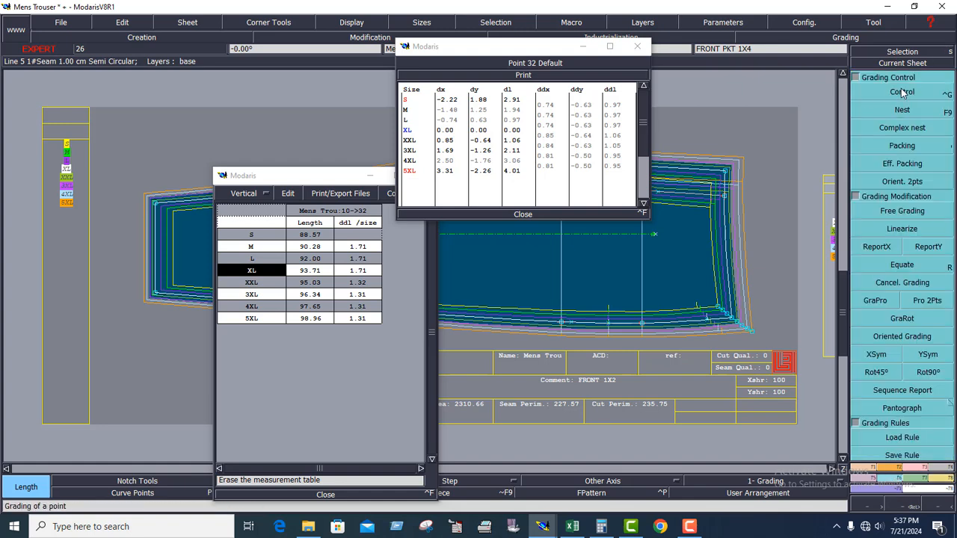
{"action": "left_click", "coordinate": [902, 92]}
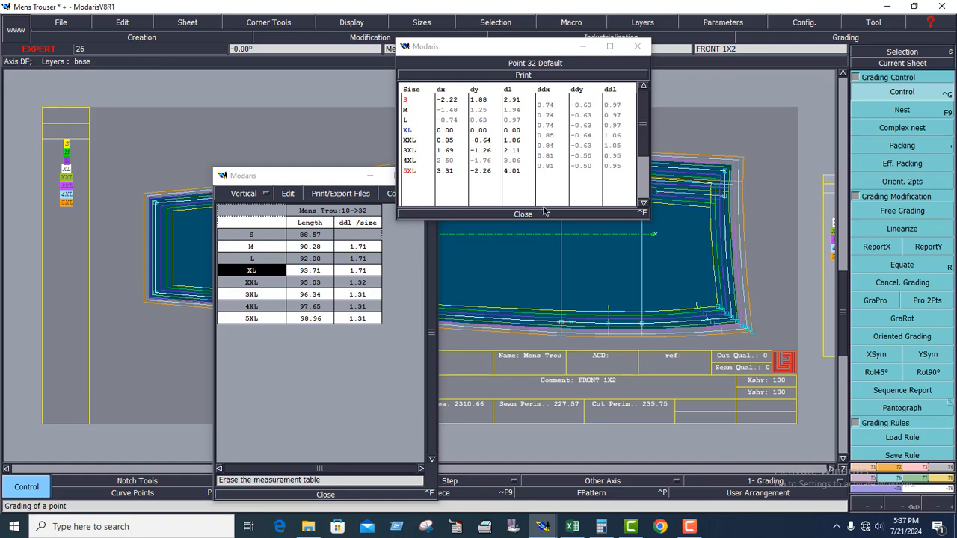
{"action": "left_click", "coordinate": [551, 138]}
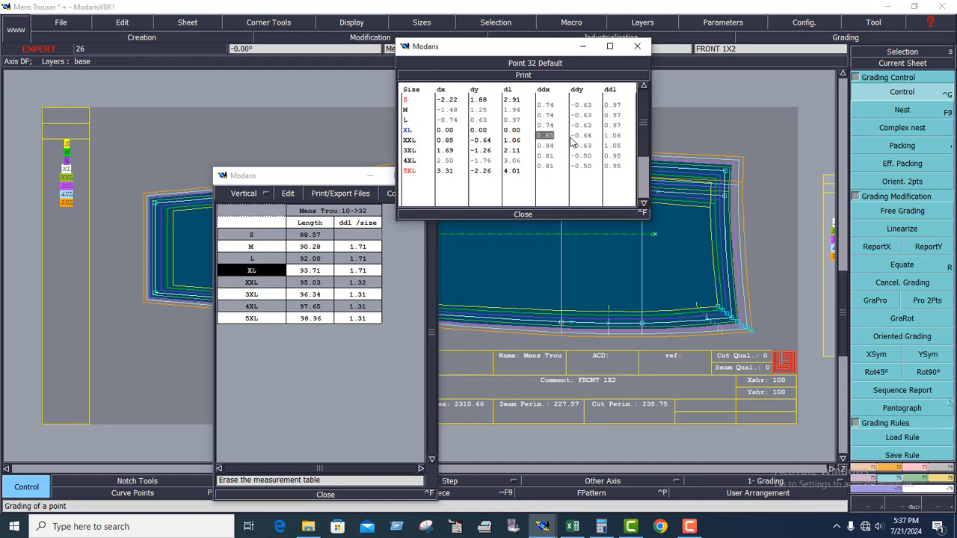
{"action": "type", "text": "0"}
{"action": "key", "text": "Return"}
Remeasure the side seam from hem corner to waist corner to refresh the length increments in the spreadsheet.
{"action": "left_click", "coordinate": [914, 473]}
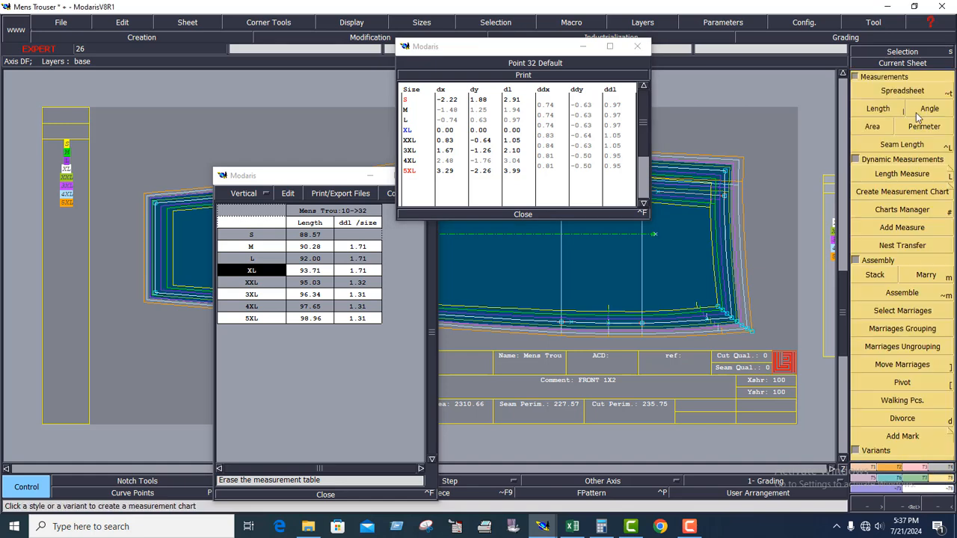
{"action": "left_click", "coordinate": [880, 110]}
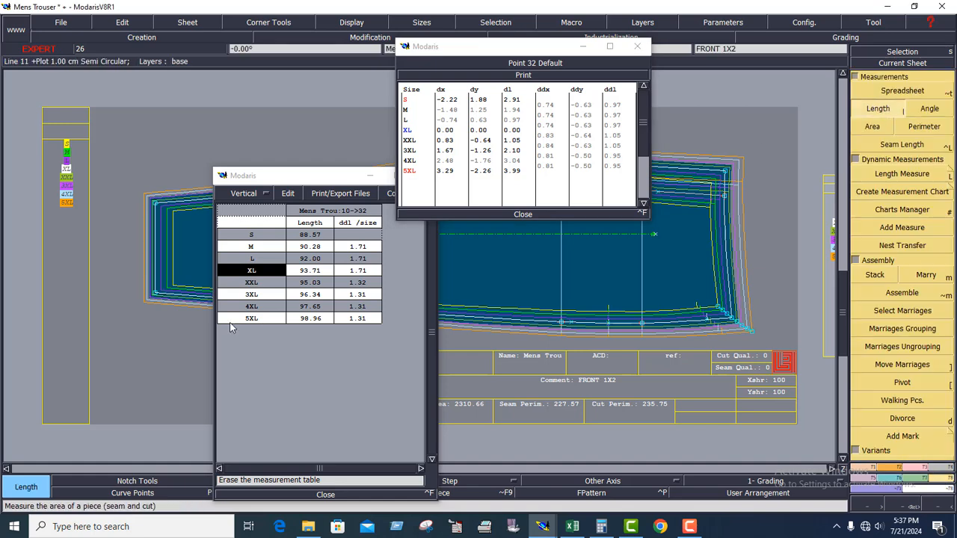
{"action": "left_click", "coordinate": [155, 294]}
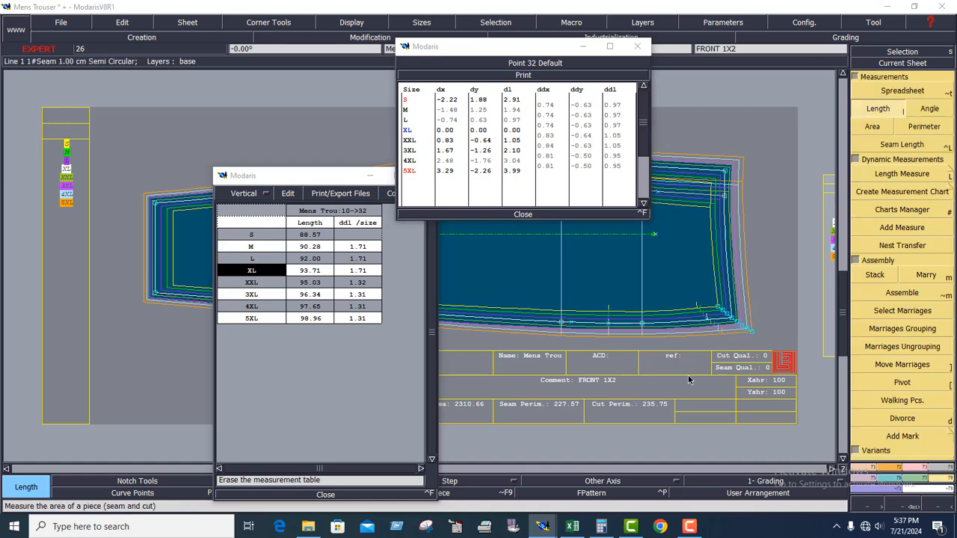
{"action": "left_click", "coordinate": [731, 323]}
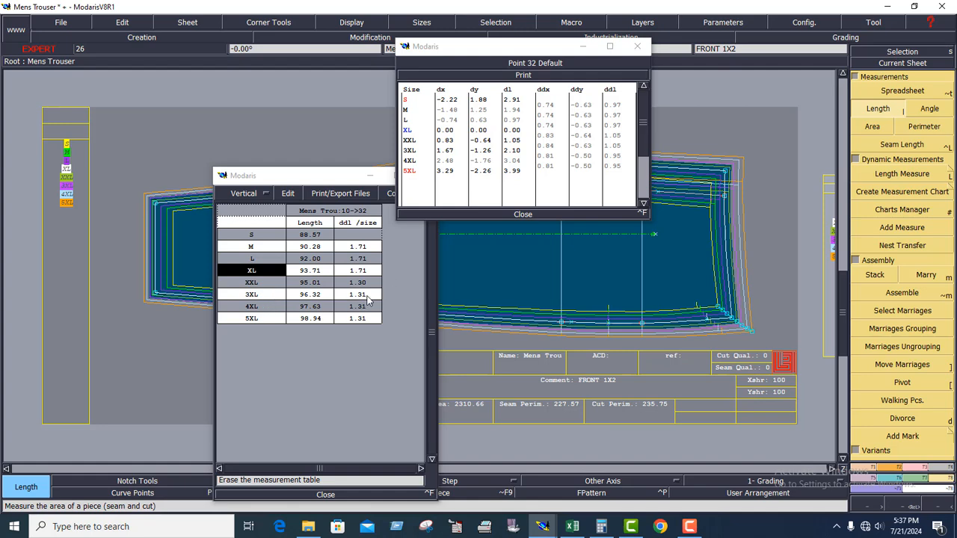
Set the waist corner's ddx to 0.83 for XXL to 3XL and 0.80 for the 3XL to 4XL and 4XL to 5XL intervals.
{"action": "left_click", "coordinate": [546, 146]}
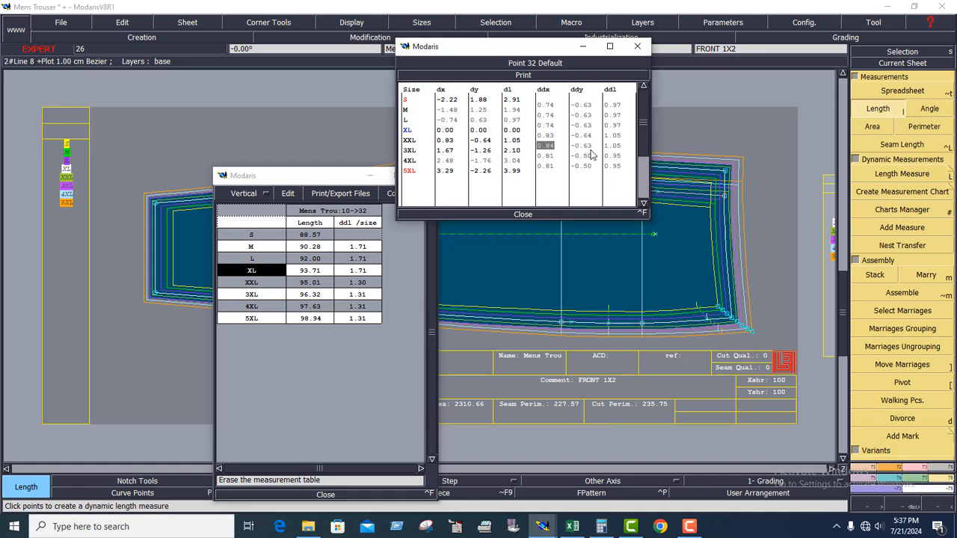
{"action": "type", "text": "0"}
{"action": "key", "text": "Return"}
{"action": "type", "text": "0"}
{"action": "key", "text": "Return"}
{"action": "type", "text": "0."}
Measure the side seam from hem corner to waist corner to check the increments of the sizes above XL.
{"action": "left_click", "coordinate": [154, 297]}
{"action": "left_click", "coordinate": [731, 320]}
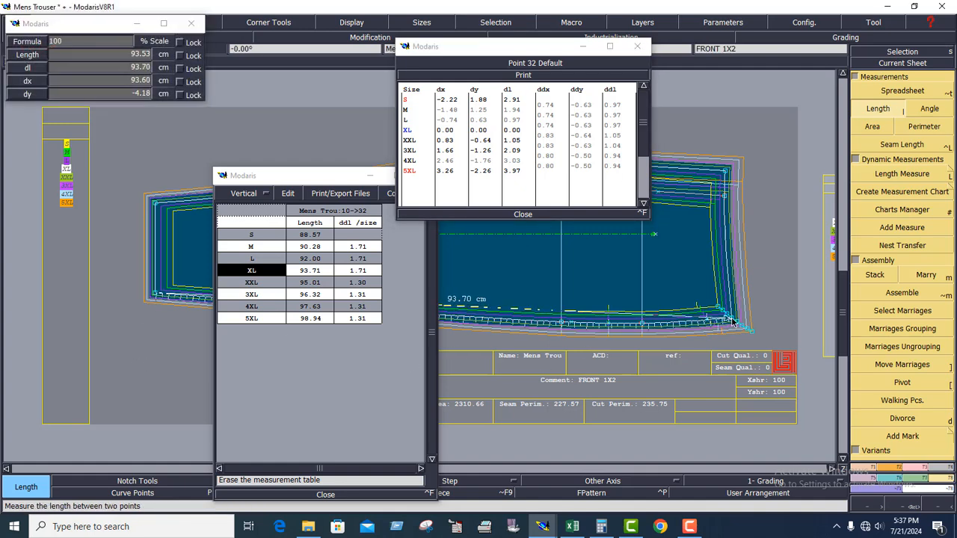
{"action": "left_click", "coordinate": [732, 321]}
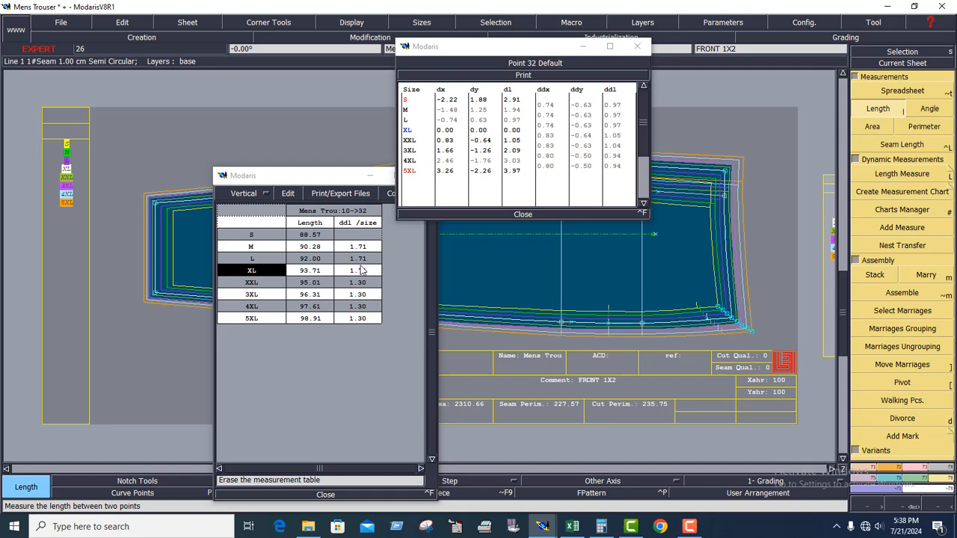
Set the waist corner's ddx to 0.73 for all three intervals from S to XL.
{"action": "left_click", "coordinate": [550, 125]}
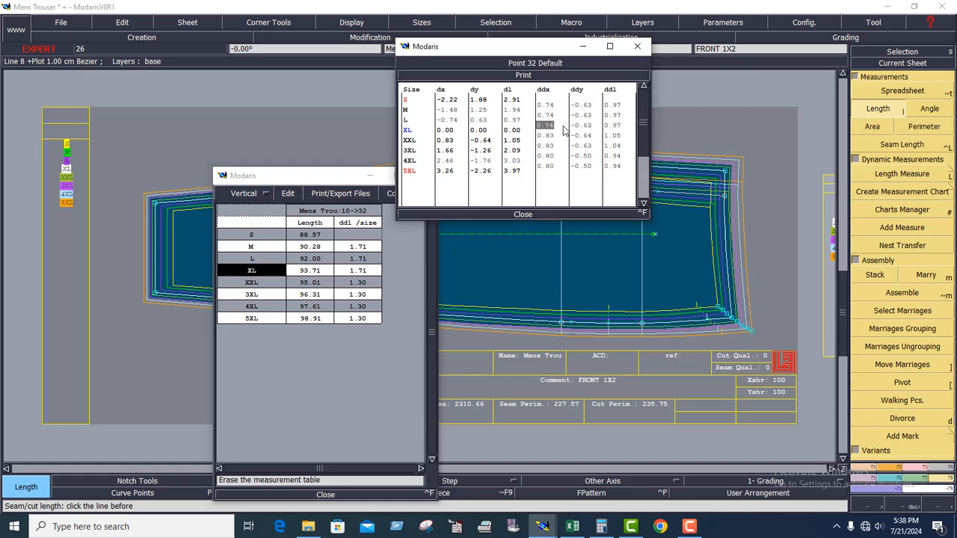
{"action": "type", "text": "0"}
{"action": "key", "text": "Up"}
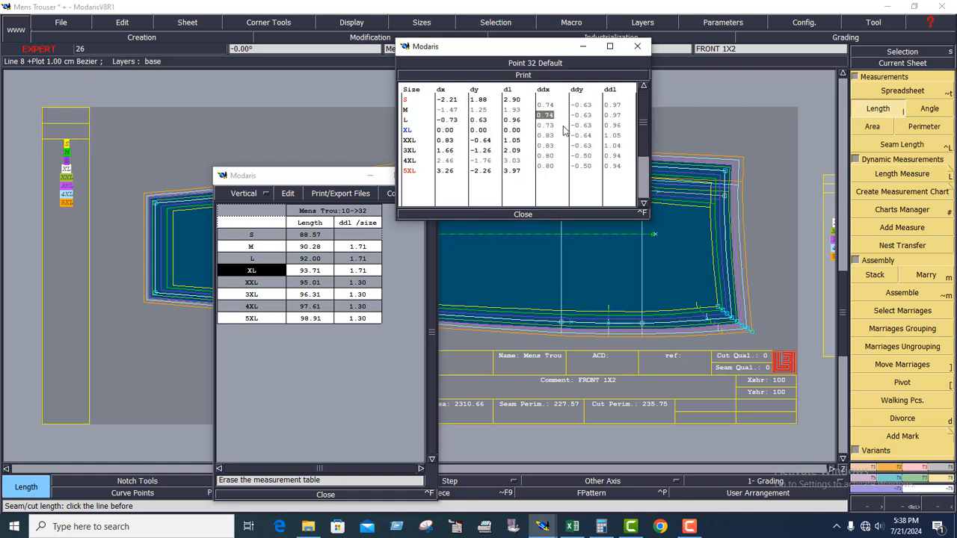
{"action": "type", "text": "0.73"}
{"action": "key", "text": "Up"}
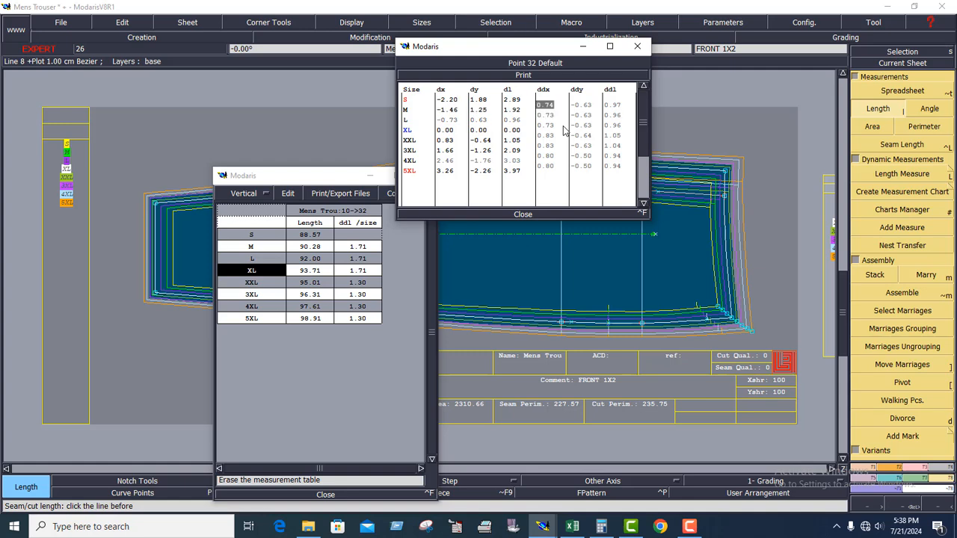
{"action": "type", "text": "0"}
{"action": "key", "text": "Return"}
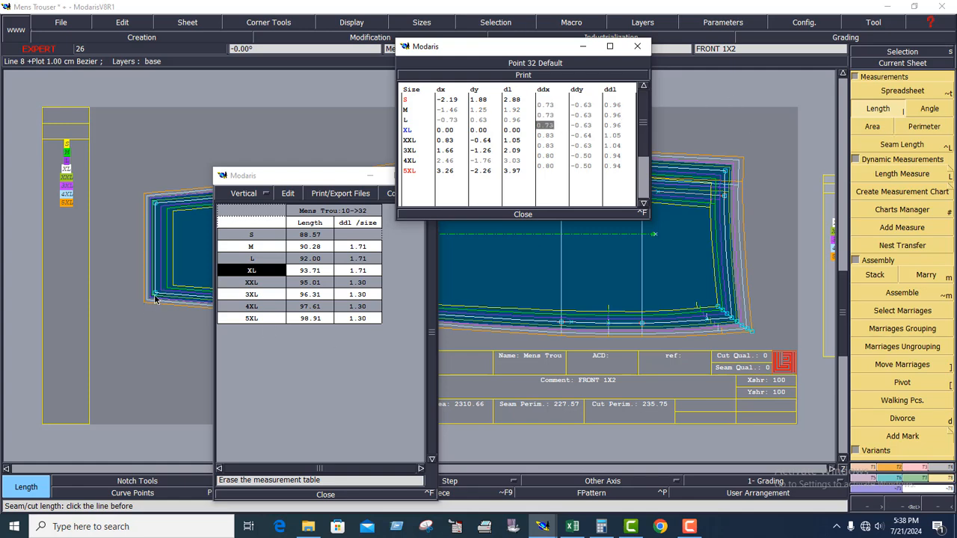
Measure the side seam from hem corner to waist corner and review the length increments for all sizes.
{"action": "left_click", "coordinate": [155, 299]}
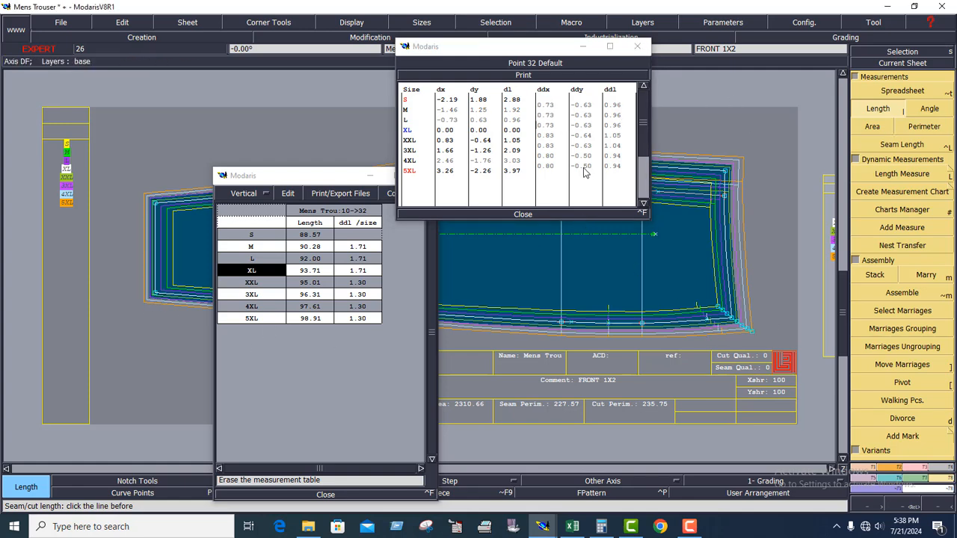
{"action": "left_click", "coordinate": [172, 308]}
{"action": "left_click", "coordinate": [722, 330]}
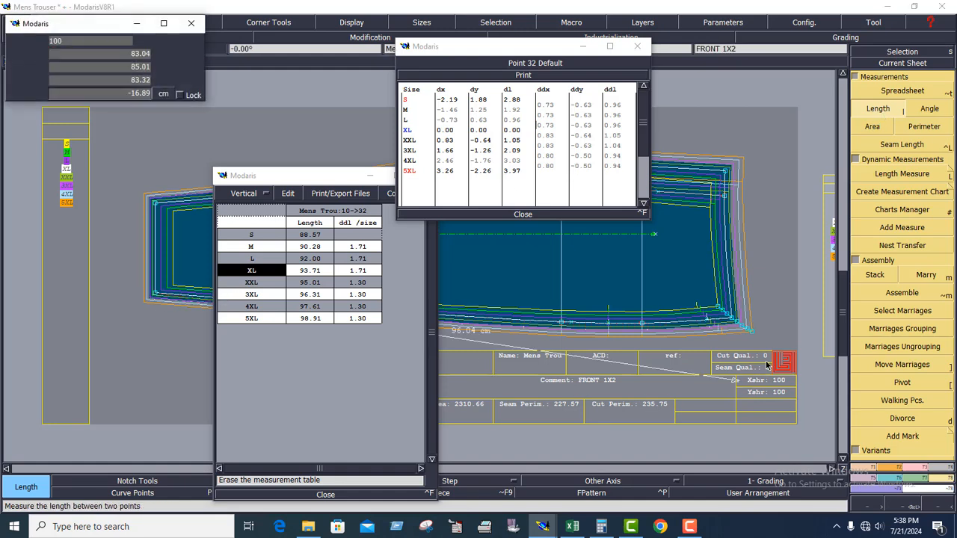
{"action": "left_click", "coordinate": [732, 319]}
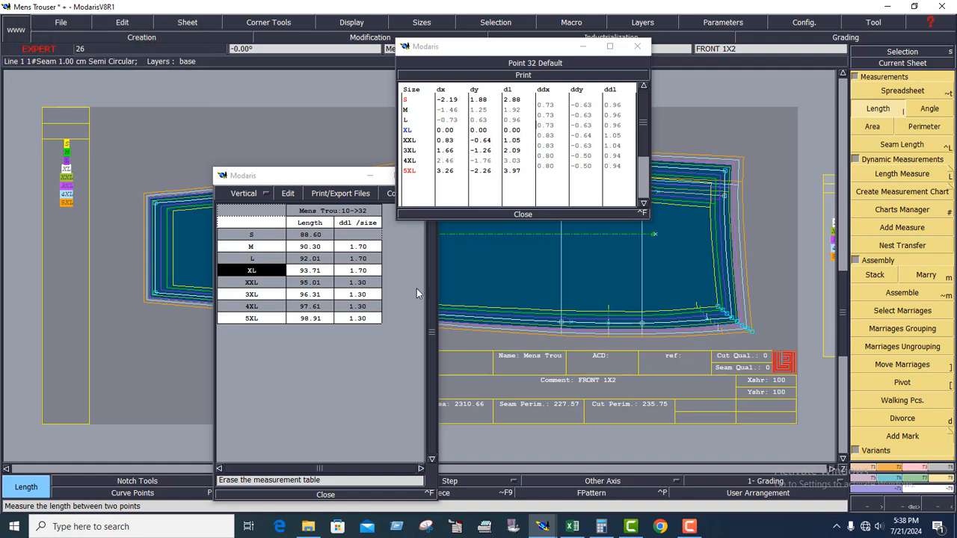
{"action": "left_click", "coordinate": [365, 291]}
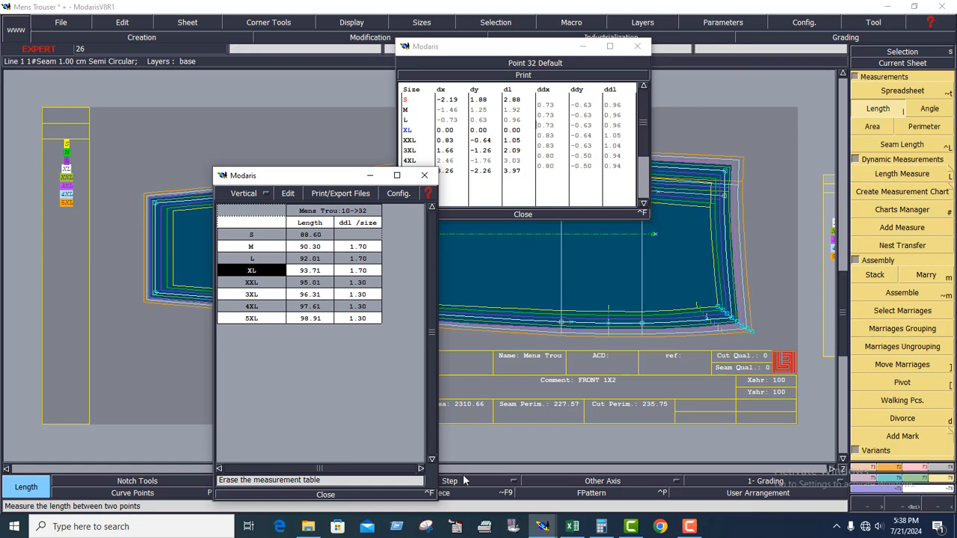
Switch to the Excel chart, check the side leg length increments on both sides of the base size, and return to Modaris.
{"action": "left_click", "coordinate": [573, 528]}
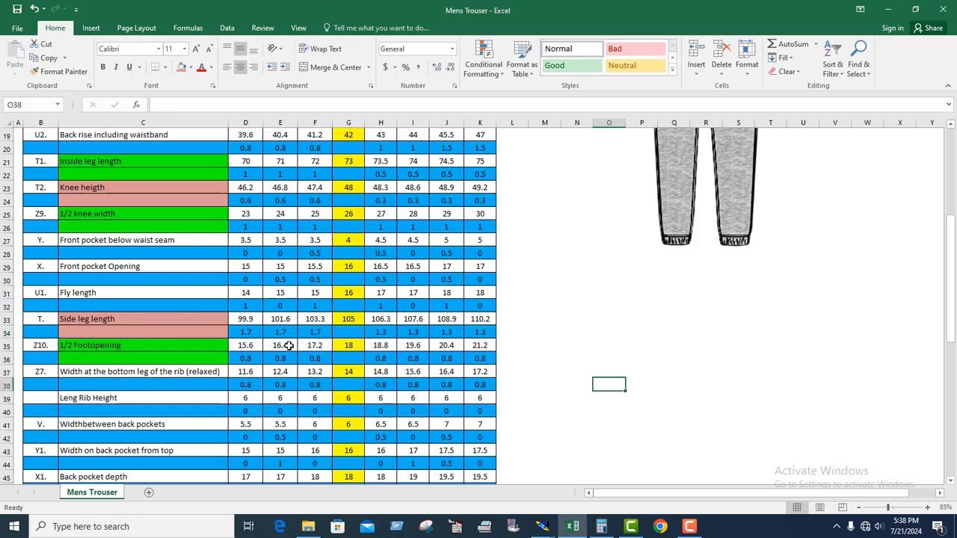
{"action": "left_click_drag", "start_coordinate": [380, 334], "coordinate": [473, 331]}
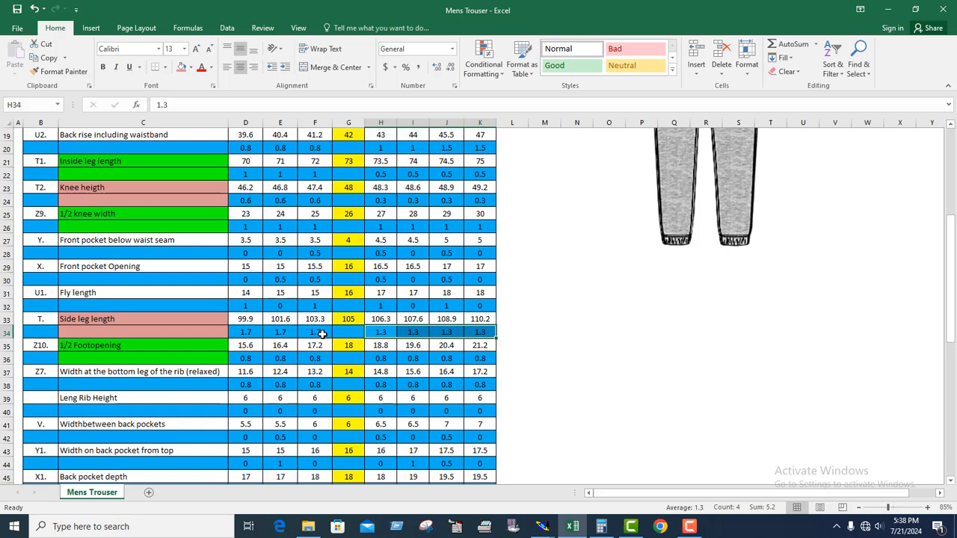
{"action": "left_click_drag", "start_coordinate": [322, 335], "coordinate": [247, 335]}
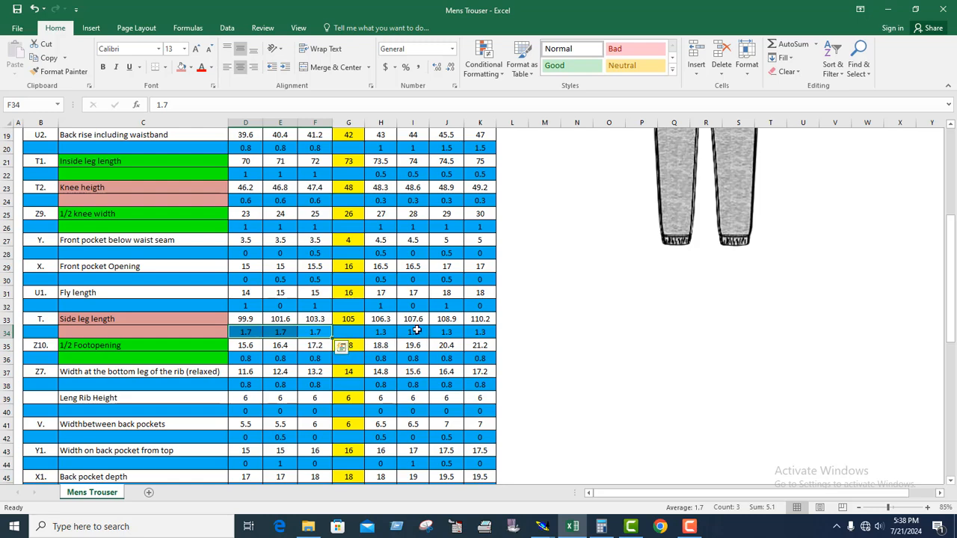
{"action": "left_click", "coordinate": [349, 332]}
{"action": "left_click", "coordinate": [888, 9]}
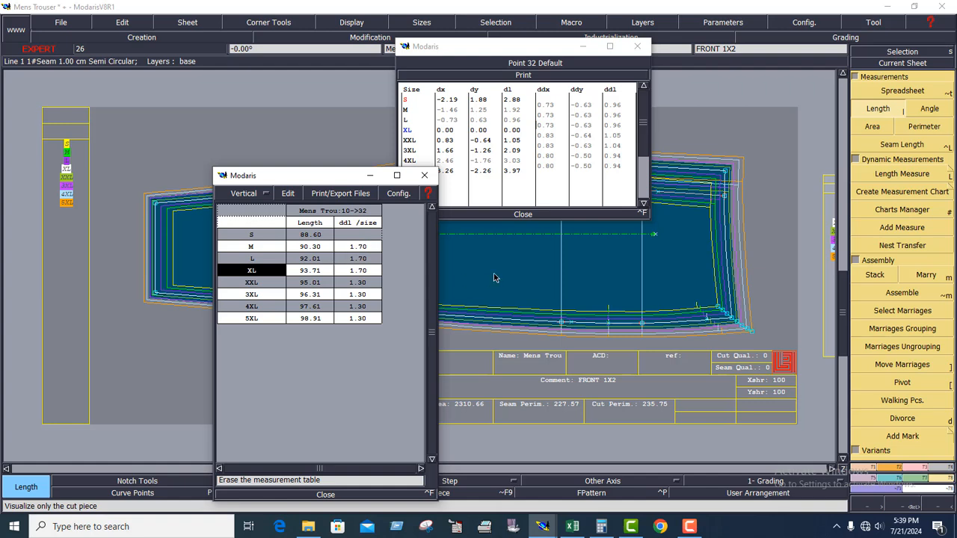
Close the waist corner's grading table and the measurement spreadsheet, and activate the Current Sheet command.
{"action": "left_click", "coordinate": [524, 214]}
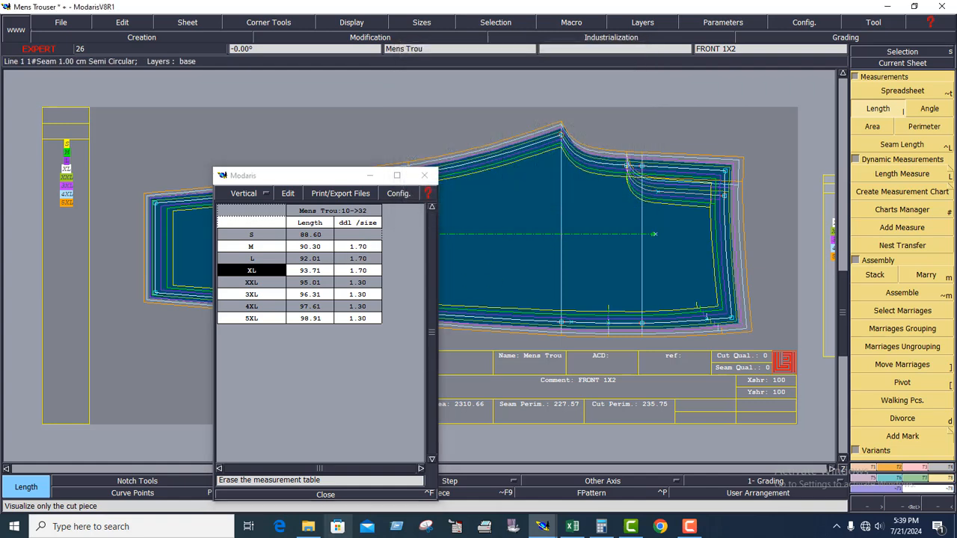
{"action": "left_click", "coordinate": [326, 495]}
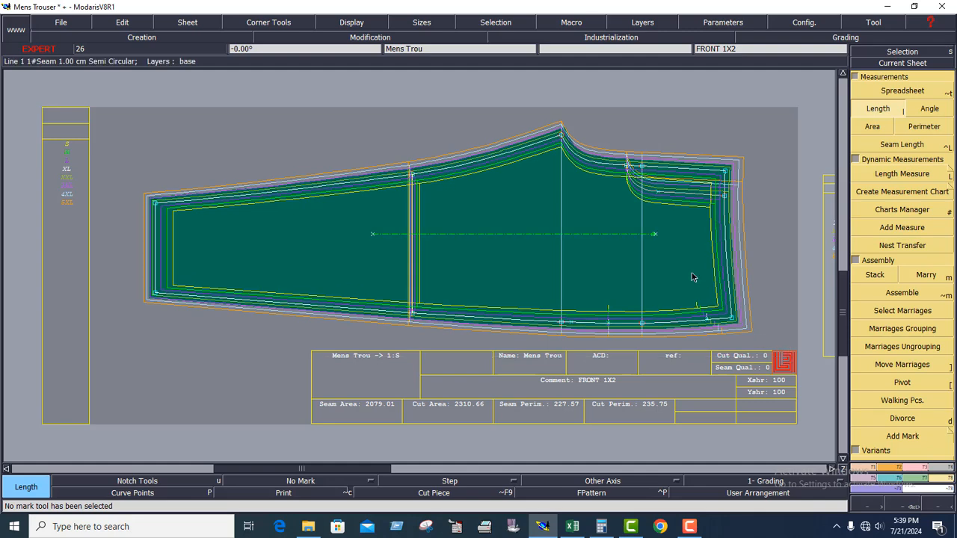
{"action": "left_click", "coordinate": [904, 63]}
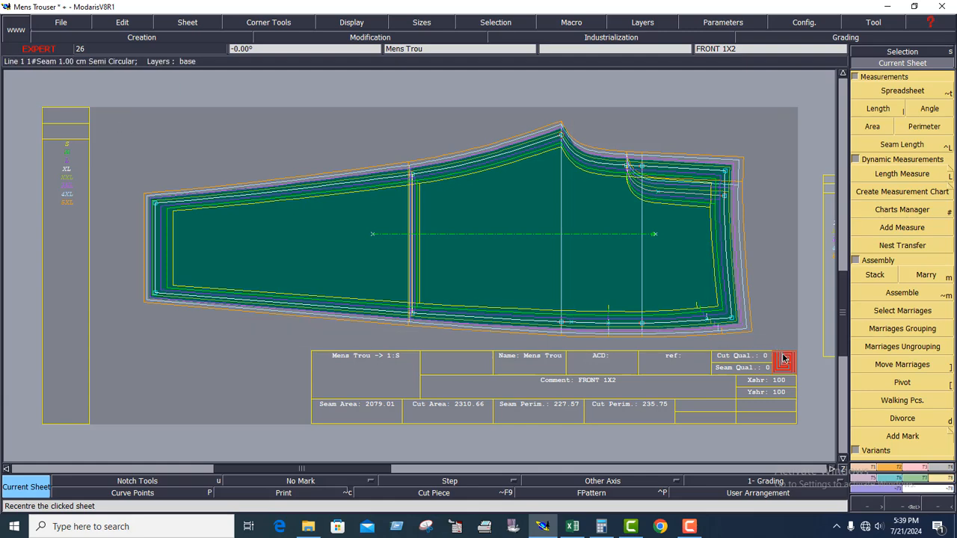
{"action": "key", "text": "F12"}
{"action": "left_click", "coordinate": [499, 192]}
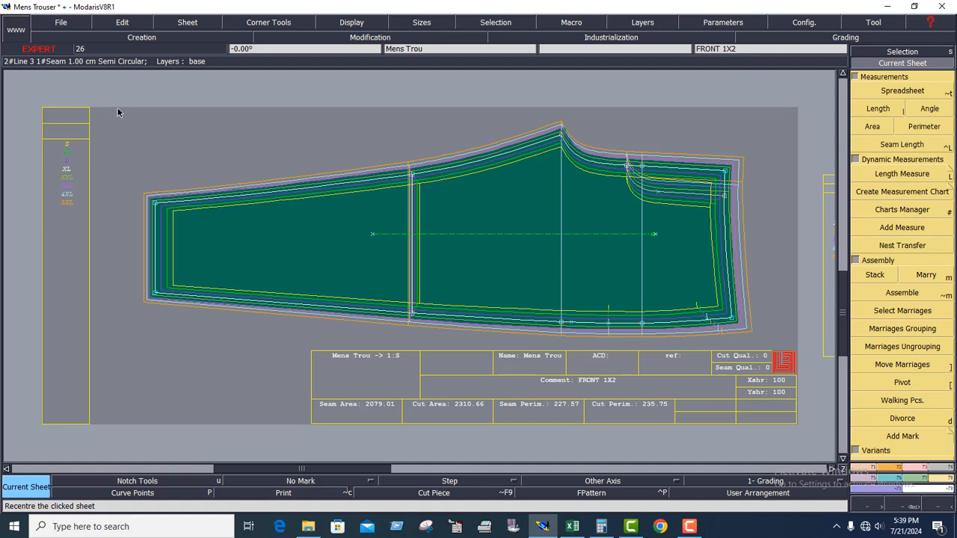
{"action": "left_click_drag", "start_coordinate": [118, 112], "coordinate": [805, 362]}
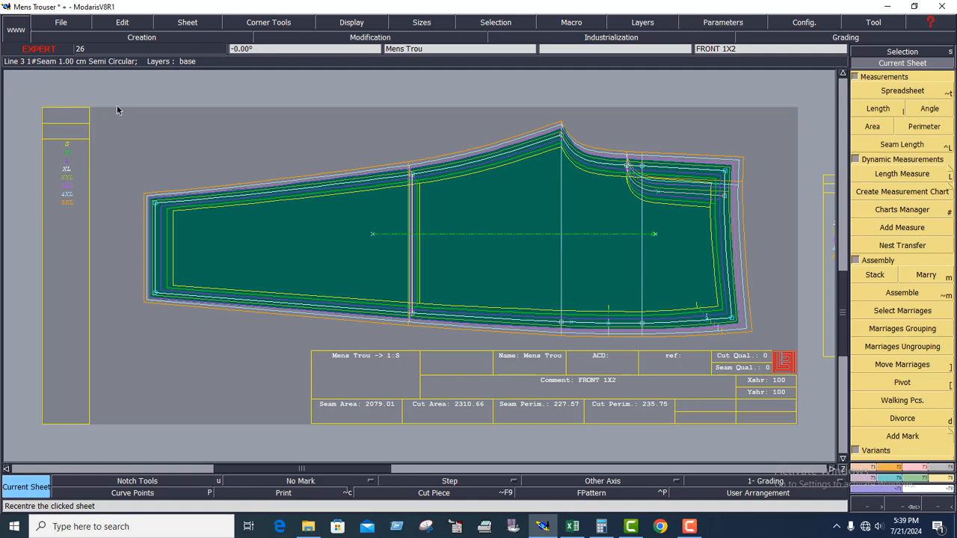
{"action": "left_click_drag", "start_coordinate": [116, 105], "coordinate": [765, 348]}
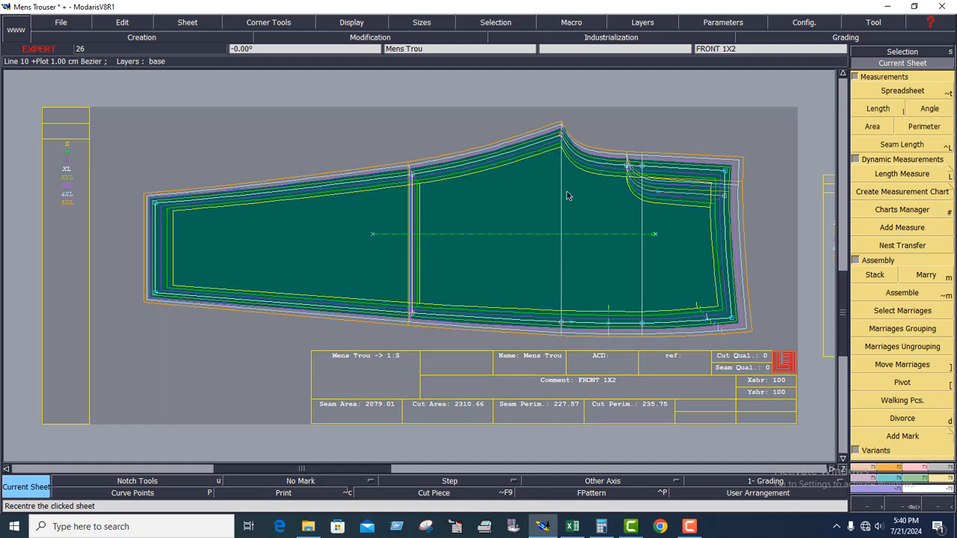
{"action": "left_click_drag", "start_coordinate": [533, 110], "coordinate": [588, 347]}
{"action": "left_click", "coordinate": [611, 244]}
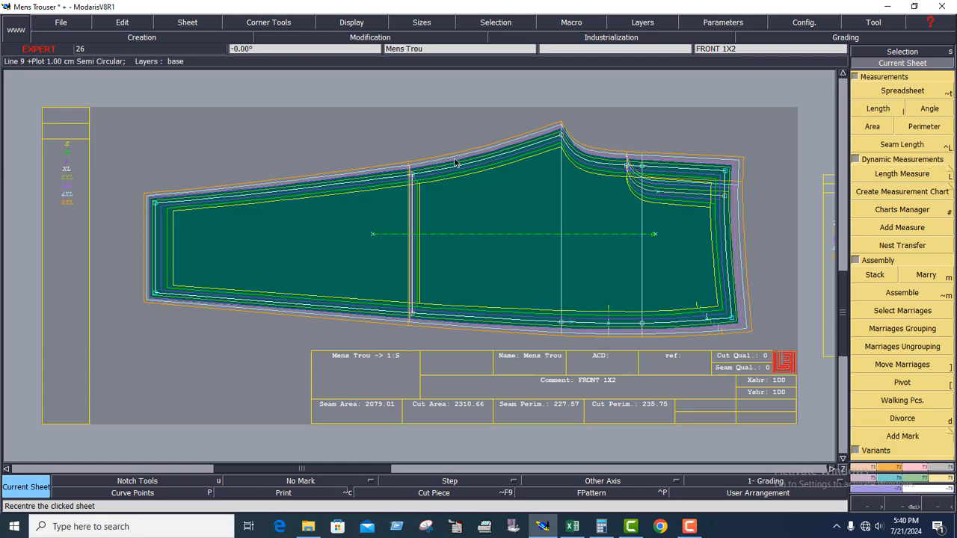
{"action": "left_click_drag", "start_coordinate": [111, 108], "coordinate": [778, 348]}
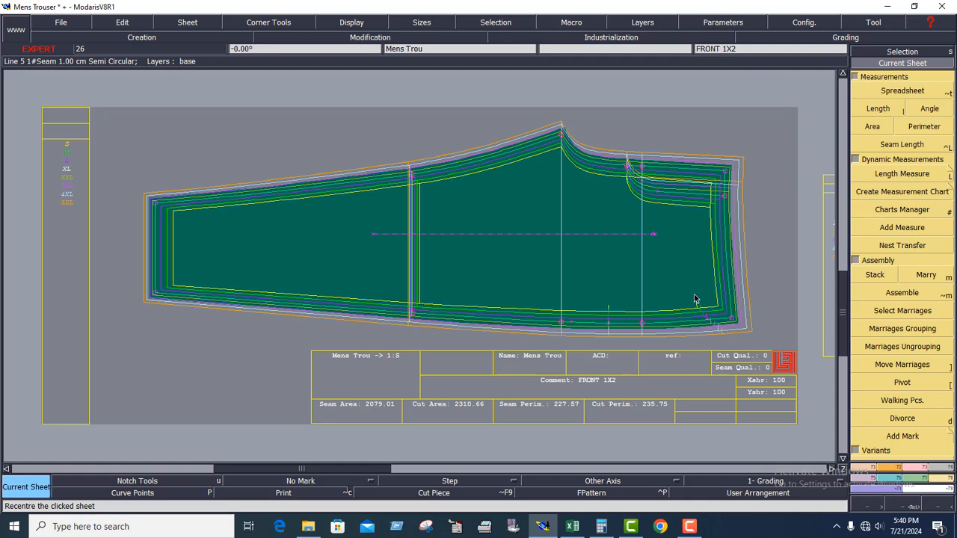
{"action": "left_click", "coordinate": [503, 213]}
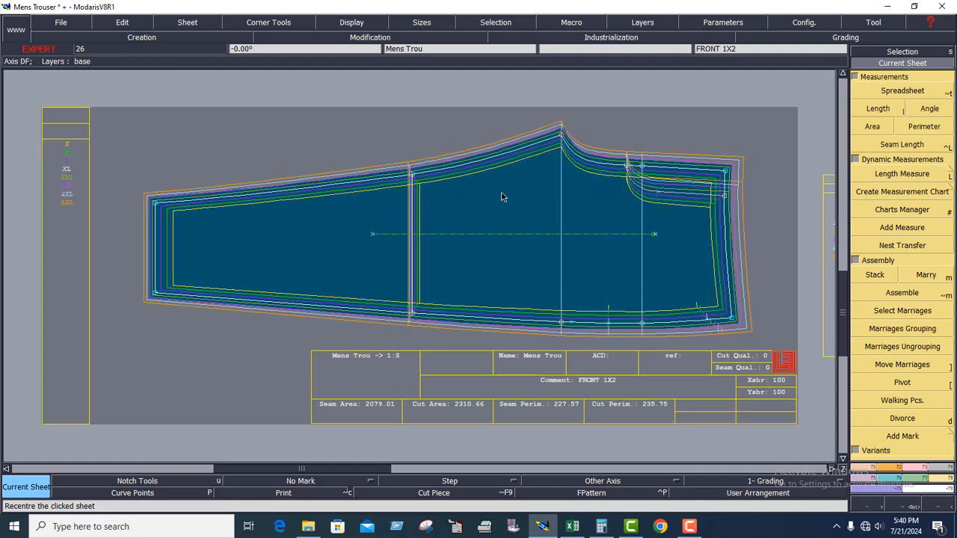